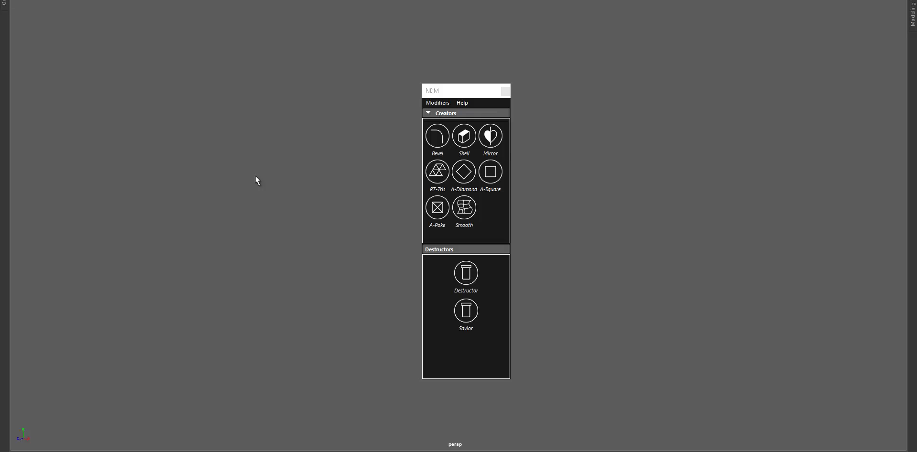
Move the NDM window aside and draw a polygon plane in the empty scene.
drag(458, 96, 204, 97)
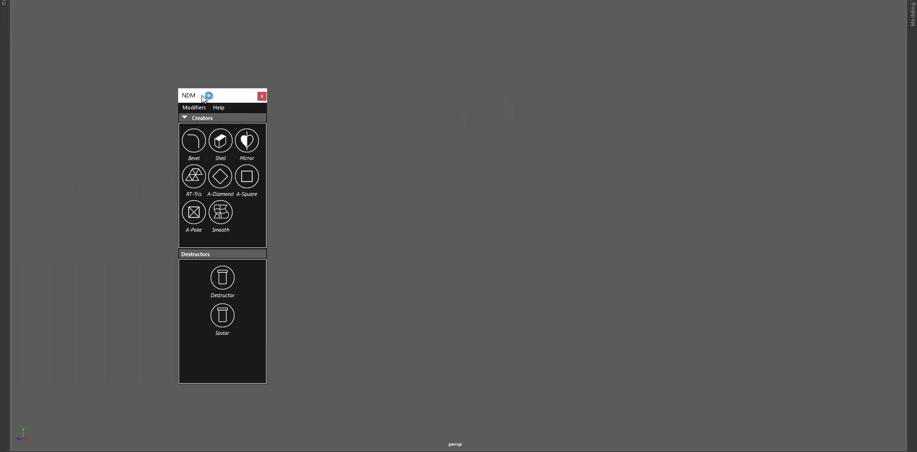
drag(205, 98, 172, 102)
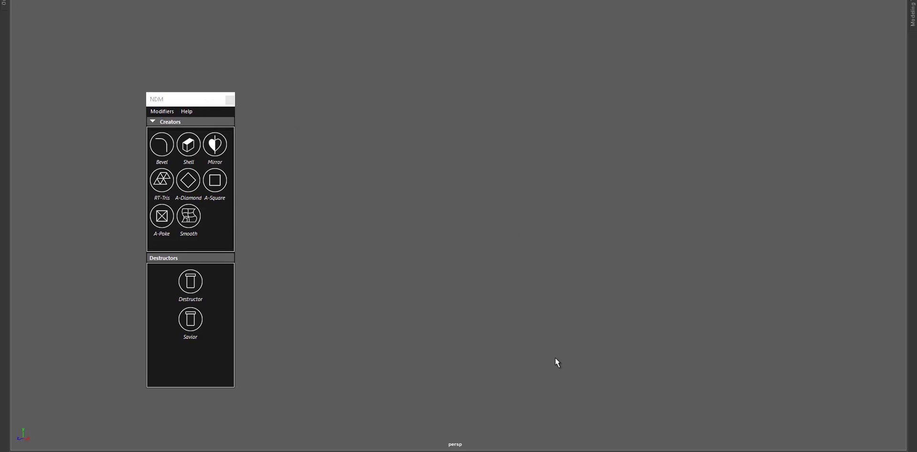
shift+right_drag(468, 288, 364, 234)
drag(427, 302, 623, 289)
key(w)
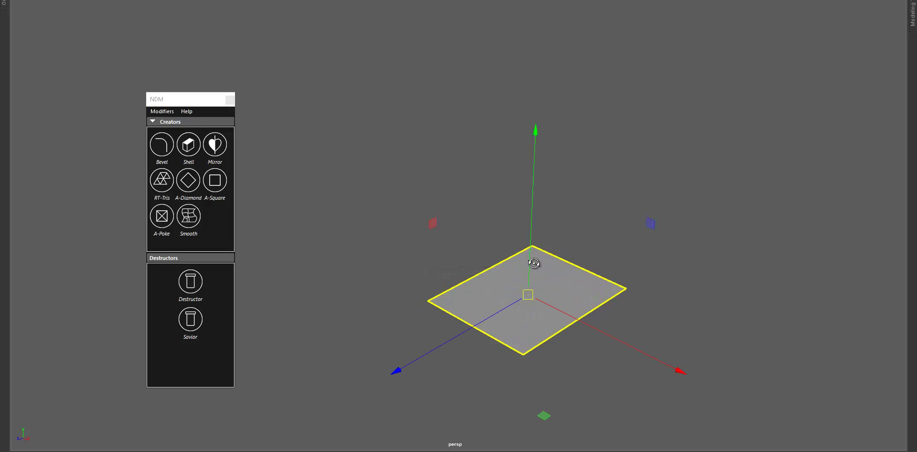
Apply the NDM Shell modifier to the plane.
alt+drag(530, 262, 533, 310)
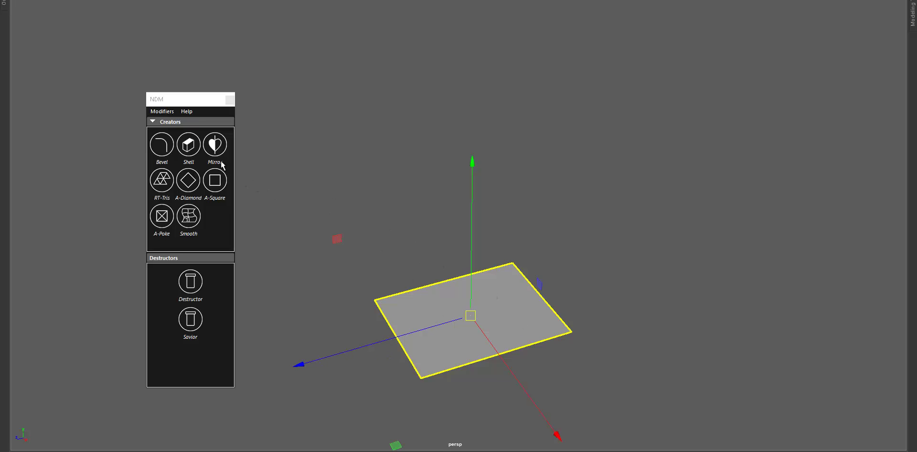
click(195, 151)
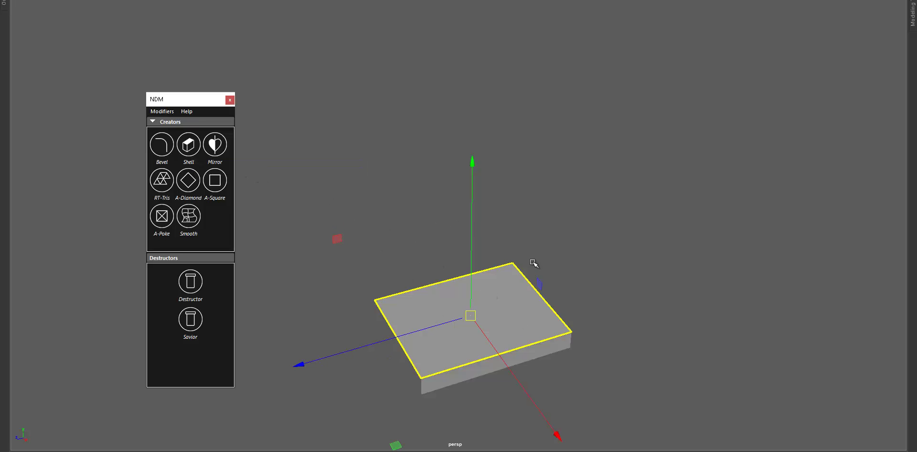
alt+drag(536, 293, 552, 286)
Extrude one short edge of the plane straight up to form a vertical wall.
click(552, 225)
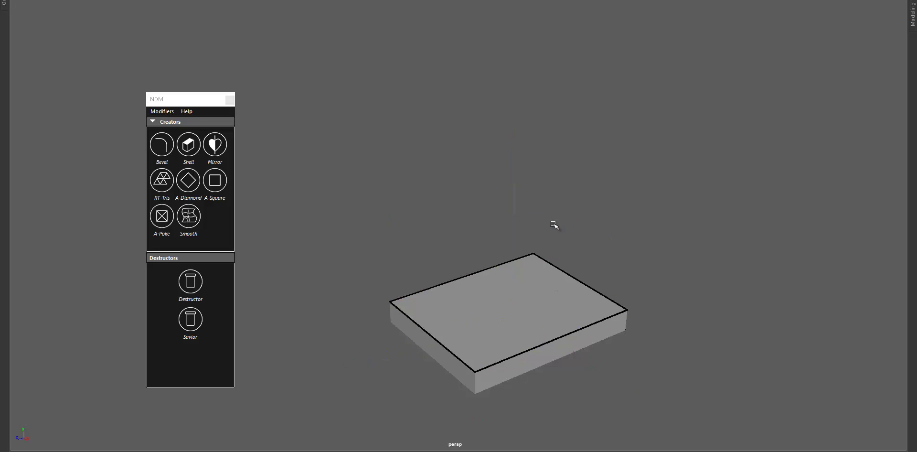
click(576, 289)
middle_drag(606, 243, 600, 214)
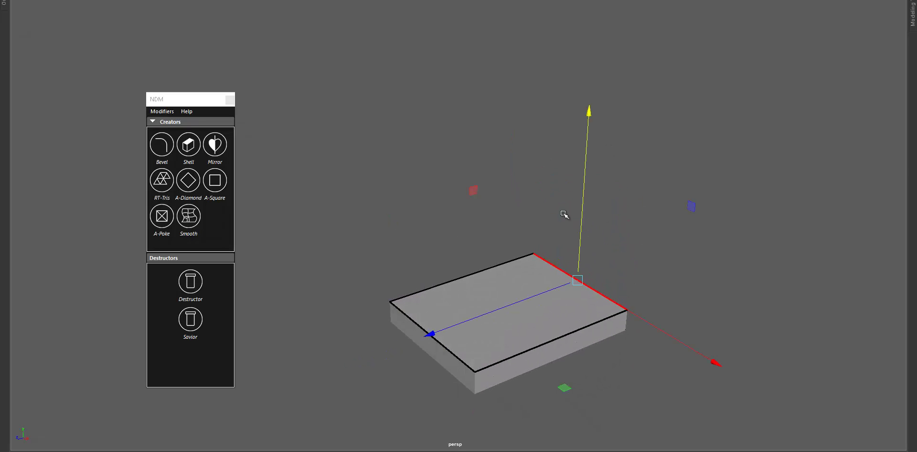
alt+drag(525, 254, 460, 262)
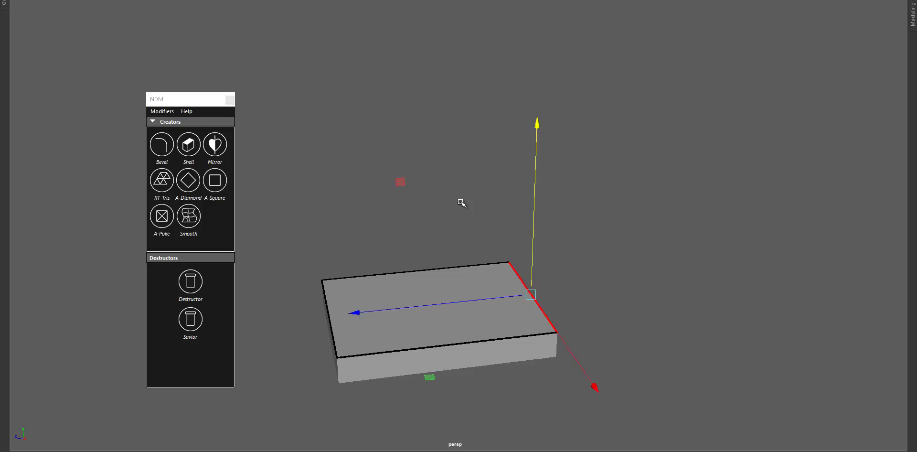
alt+drag(505, 193, 520, 192)
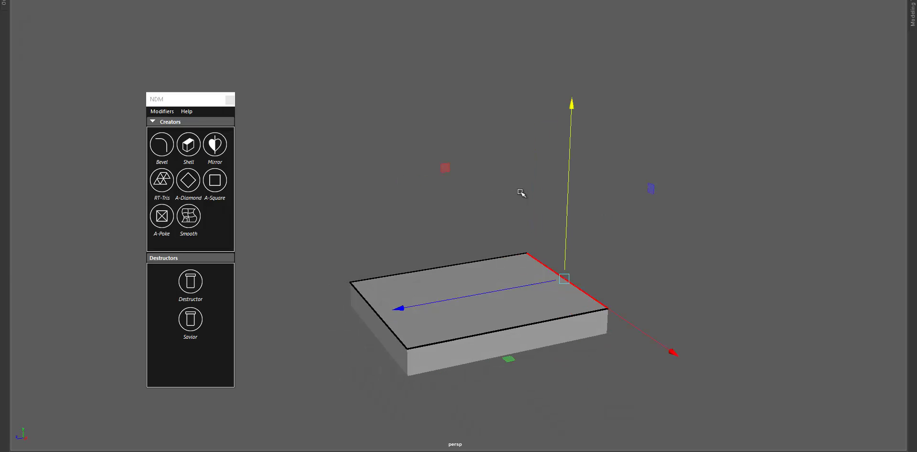
key(q)
key(ctrl+e)
key(w)
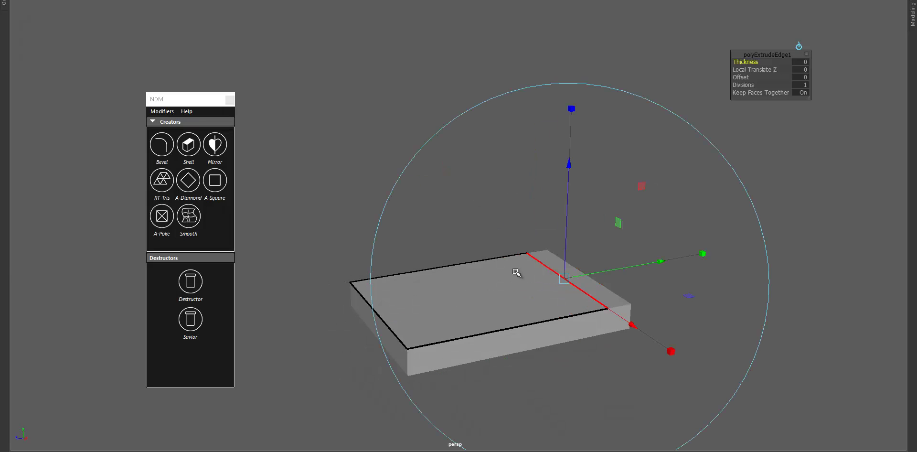
shift+middle_drag(512, 258, 506, 84)
Extrude the wall's upper edge horizontally away from the lower platform to form an upper platform.
key(ctrl+e)
key(w)
shift+middle_drag(458, 227, 612, 186)
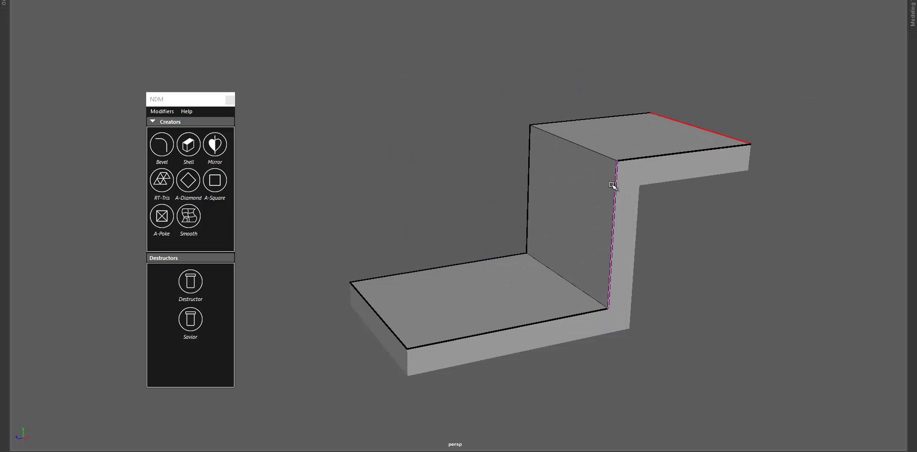
Bevel the corner edge between the wall and the upper platform into a wide chamfer.
click(584, 157)
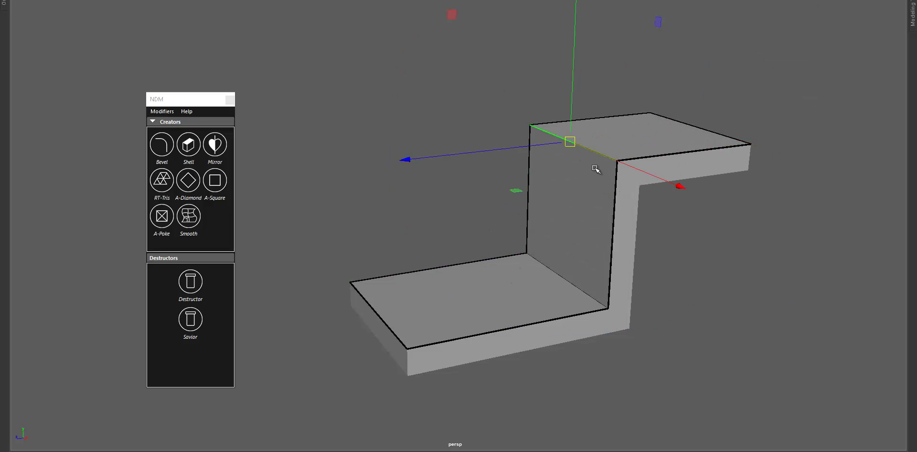
key(ctrl+b)
drag(609, 177, 588, 181)
key(q)
Extrude the free end edge of the lower platform downward and delete the extruded part.
click(391, 326)
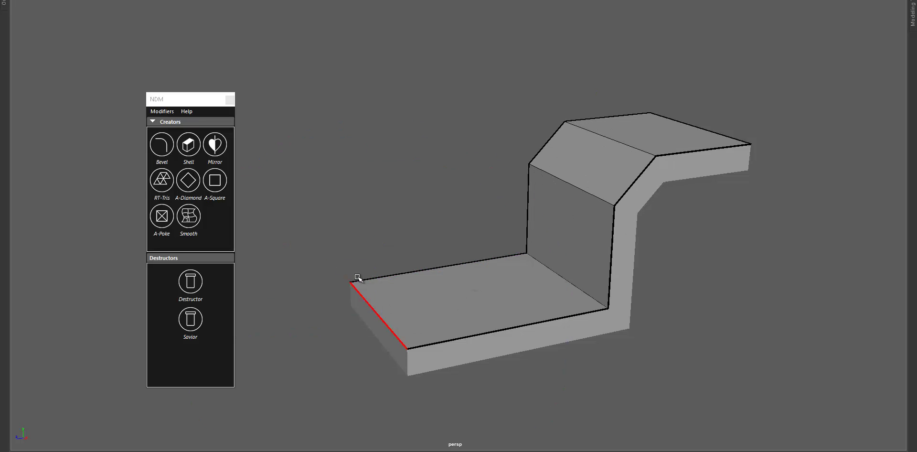
shift+middle_drag(343, 215, 351, 306)
key(q)
click(383, 373)
key(Delete)
Bevel the inner corner edge between the lower platform and the wall with several segments into a rounded curve.
right_drag(569, 305, 574, 261)
click(571, 284)
key(ctrl+b)
drag(572, 285, 607, 299)
drag(597, 191, 573, 243)
middle_drag(573, 244, 590, 247)
key(q)
Select the control mesh as an object and open its Channel Box in a floating window.
right_drag(585, 210, 684, 141)
key(w)
alt+drag(645, 174, 597, 202)
key(space)
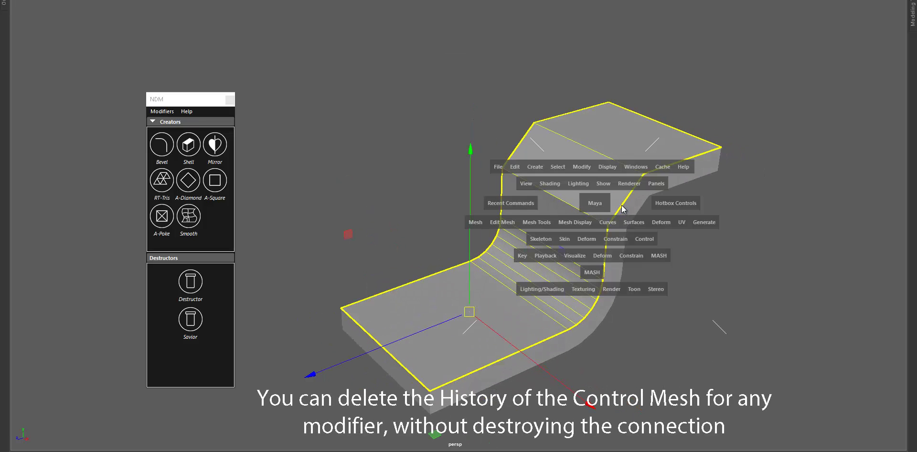
drag(678, 207, 795, 209)
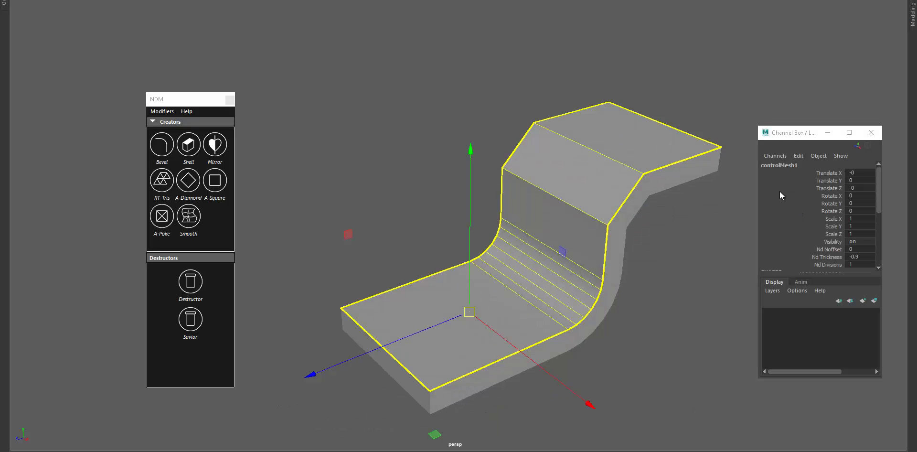
Vary the shell's Nd Thickness and set it to 0.
click(830, 257)
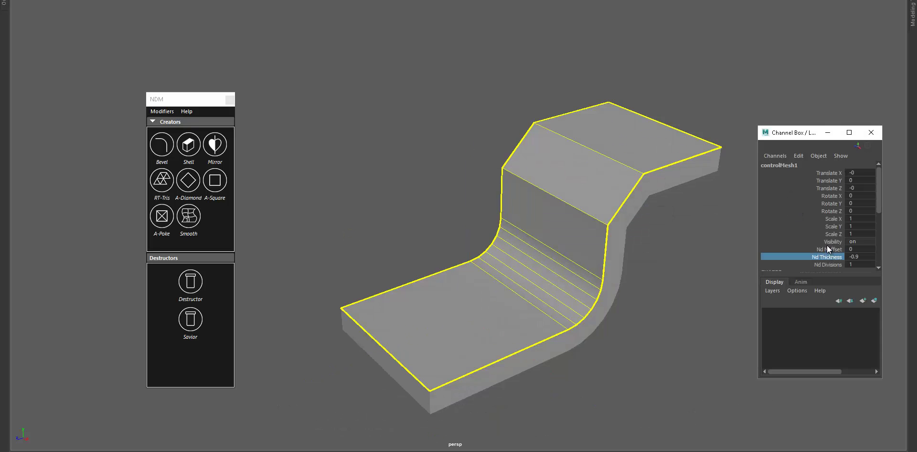
middle_drag(693, 275, 684, 293)
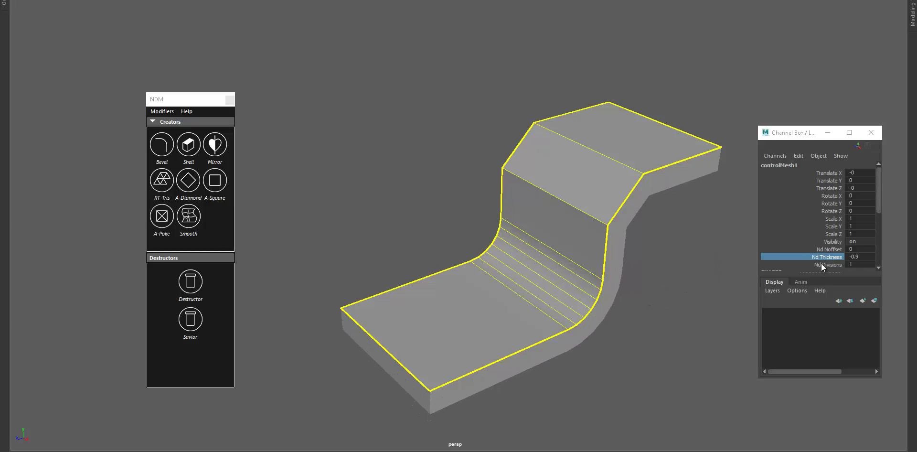
double_click(859, 257)
key(Return)
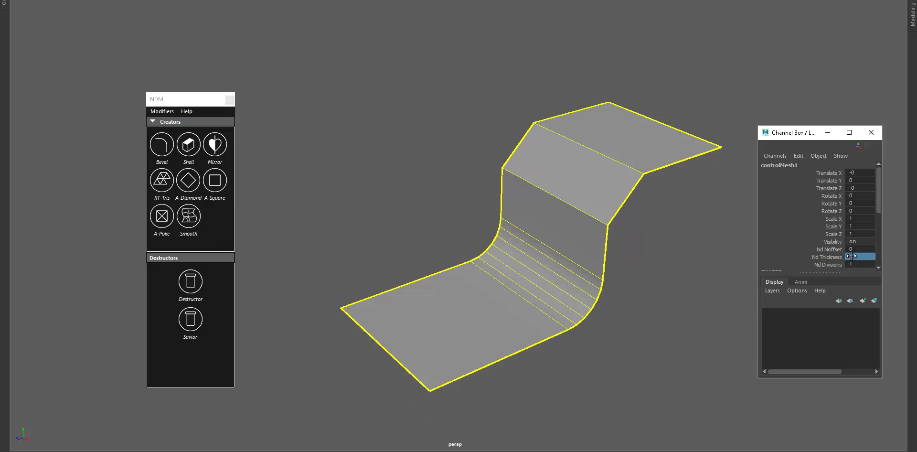
Try different Nd Noffset values on the shell and reset the offset to 0.
click(830, 249)
middle_drag(518, 249, 473, 266)
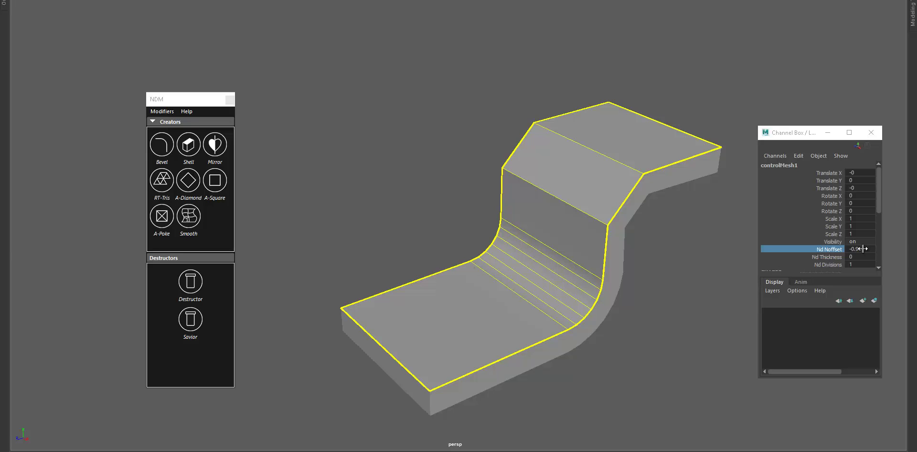
mouse_move(635, 253)
middle_down()
mouse_move(650, 257)
mouse_move(641, 258)
middle_up()
middle_drag(706, 251, 888, 250)
click(867, 249)
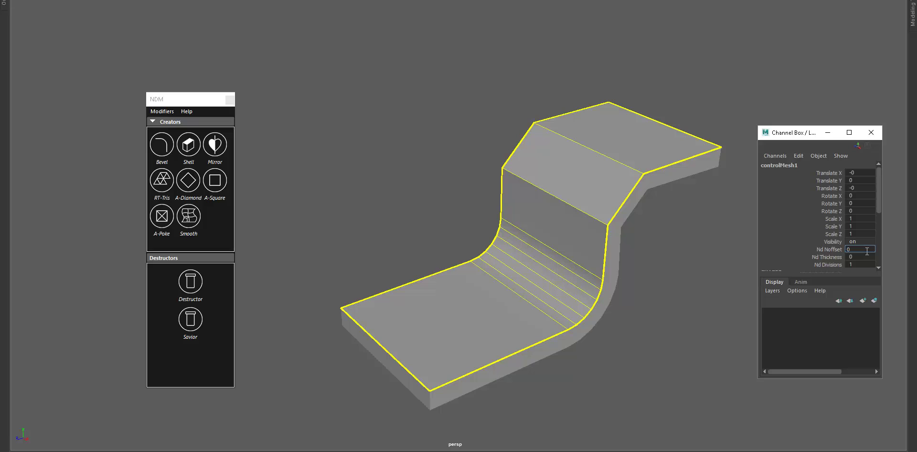
key(Return)
Vary the shell's Nd Thickness in both directions, ending at 1.25.
click(831, 257)
middle_drag(621, 291, 532, 281)
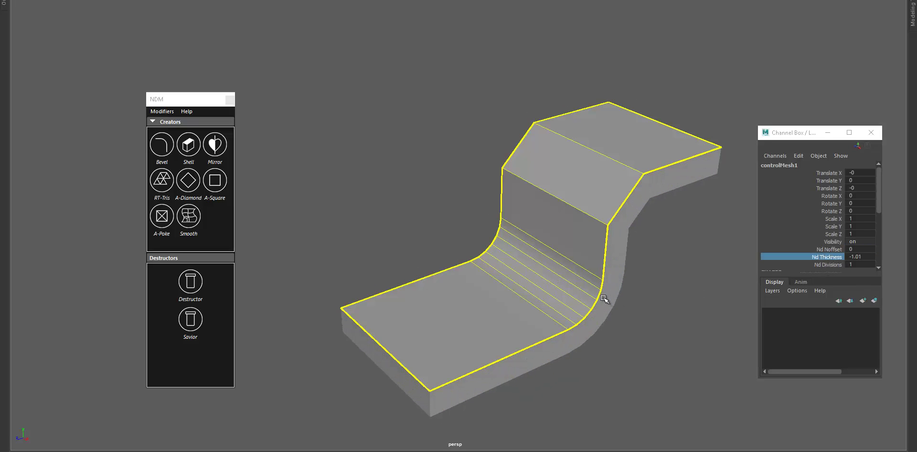
middle_drag(607, 301, 721, 322)
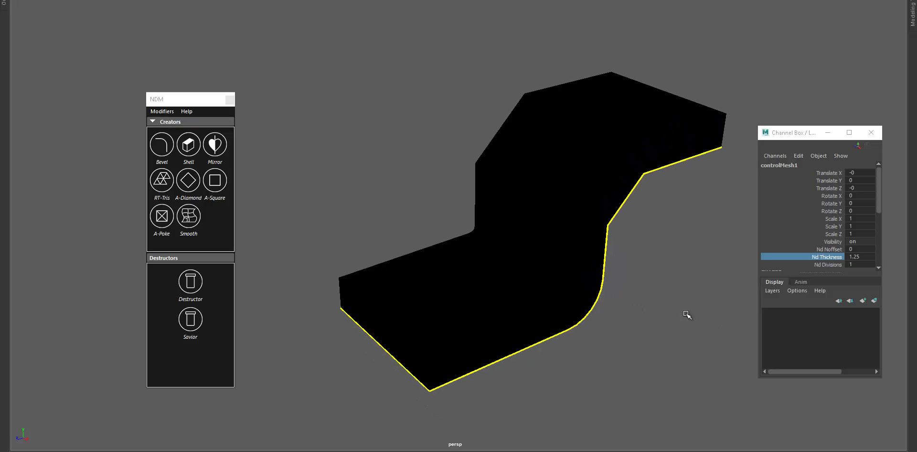
Reverse the normals of all the control mesh's faces and return to object selection.
alt+drag(680, 313, 483, 317)
alt+drag(472, 285, 464, 252)
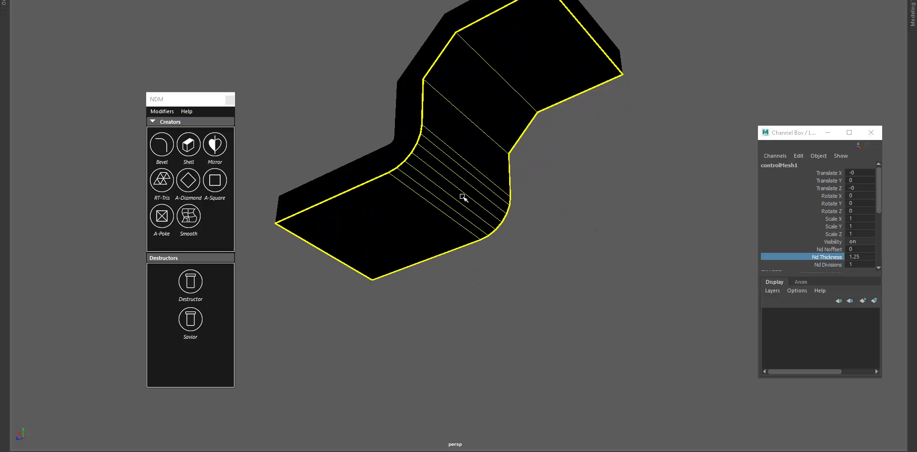
right_drag(463, 201, 457, 255)
double_click(456, 205)
alt+drag(456, 206, 374, 128)
shift+right_drag(374, 127, 525, 174)
alt+drag(525, 174, 600, 237)
alt+drag(599, 186, 580, 191)
right_drag(580, 192, 651, 143)
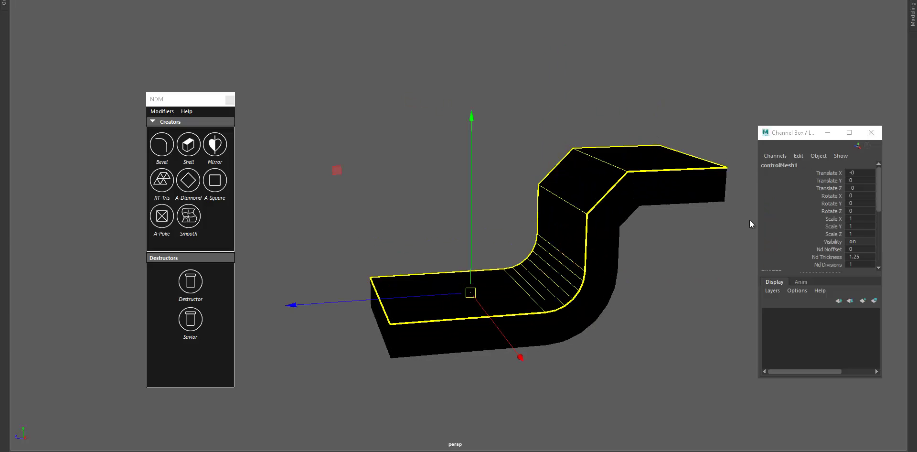
Test different Nd Thickness values on the shell with the reversed normals.
click(830, 257)
mouse_move(651, 255)
middle_down()
mouse_move(529, 224)
mouse_move(536, 227)
middle_up()
alt+drag(536, 228, 555, 242)
middle_drag(522, 232, 643, 281)
alt+drag(617, 255, 665, 281)
Select all faces of the control mesh and reverse their normals back.
key(F11)
double_click(575, 219)
shift+right_drag(575, 219, 634, 189)
alt+drag(611, 219, 594, 215)
Set the shell's Nd Thickness to -0.8.
click(834, 260)
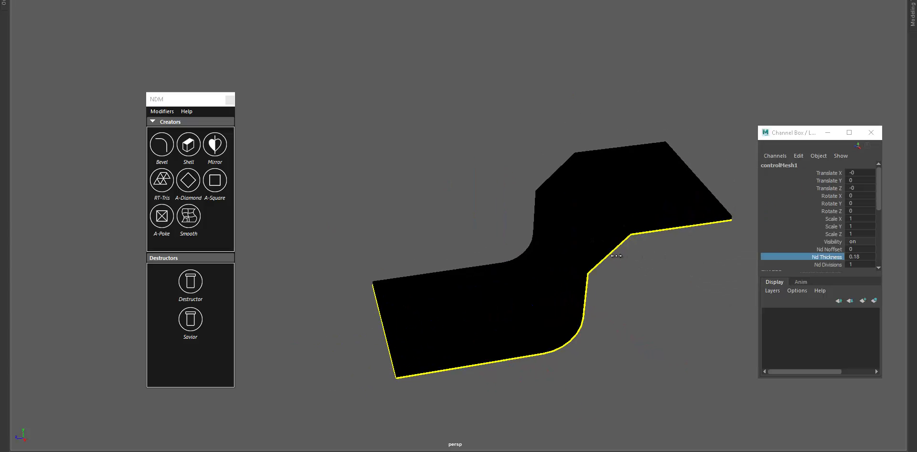
middle_drag(611, 253, 580, 253)
alt+drag(679, 253, 712, 257)
Set the shell's Nd Divisions to 4 and inspect the subdivided sides.
click(833, 265)
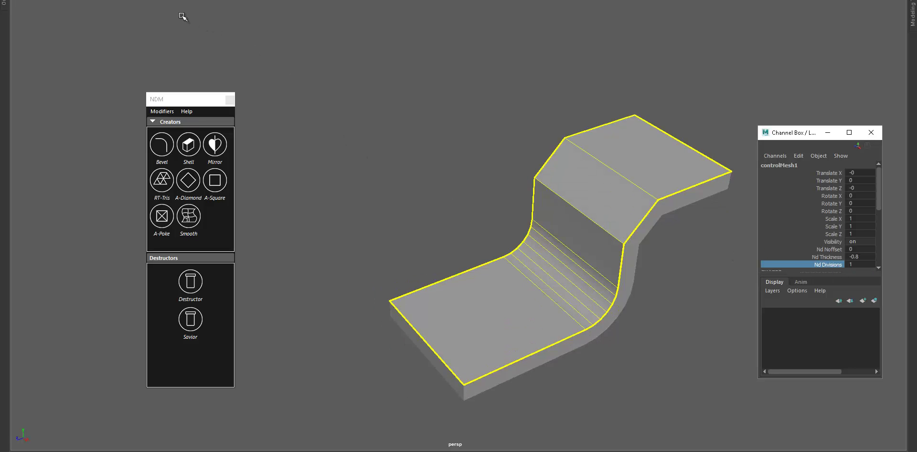
alt+drag(506, 200, 491, 186)
middle_drag(492, 271, 506, 275)
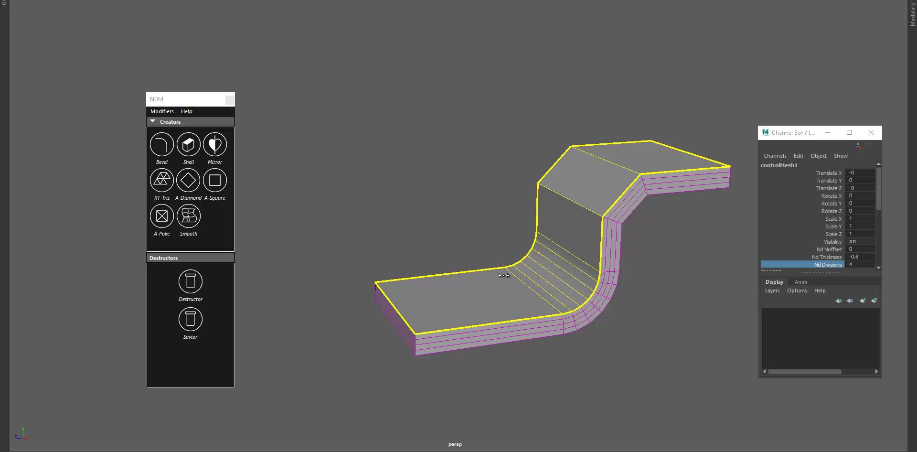
alt+drag(519, 283, 497, 282)
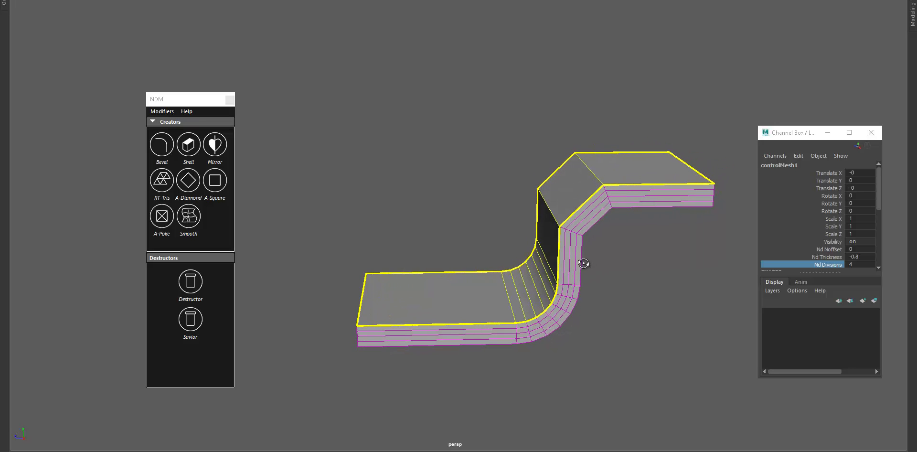
alt+drag(573, 261, 560, 222)
alt+drag(568, 287, 449, 333)
alt+drag(538, 276, 515, 285)
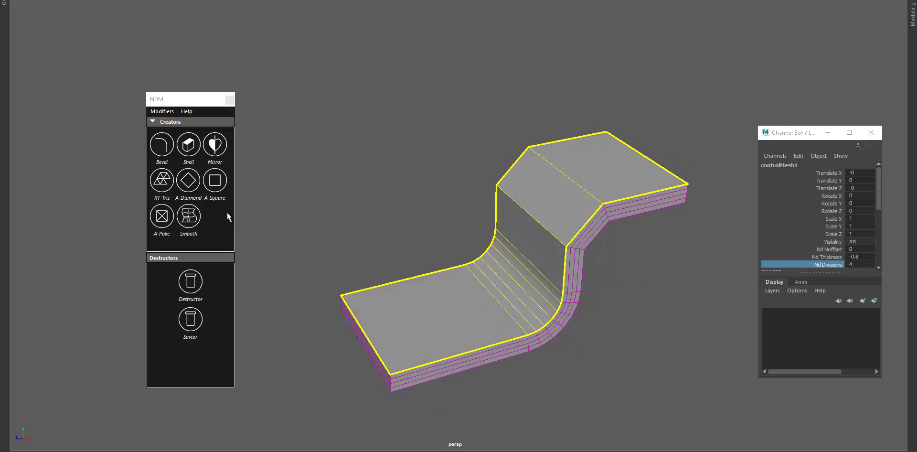
Try the NDM Smooth modifier on the shell, select the lower platform's end vertices, and switch the smoothing off.
click(189, 218)
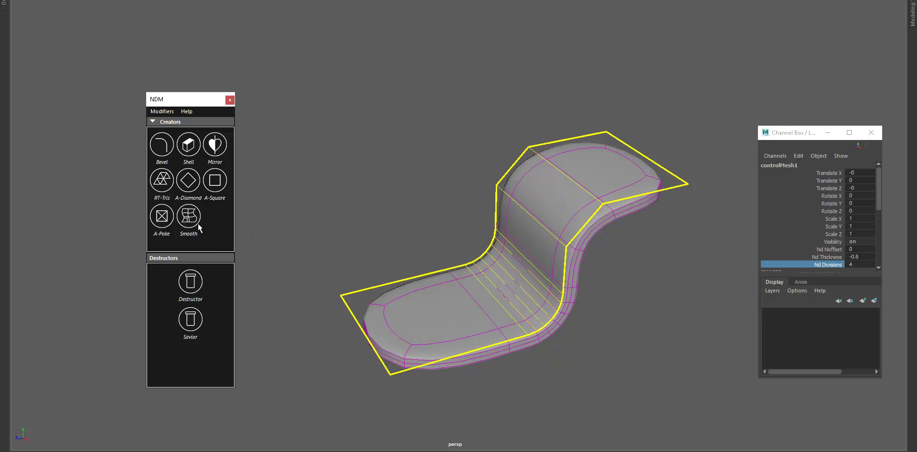
click(326, 278)
drag(325, 272, 359, 329)
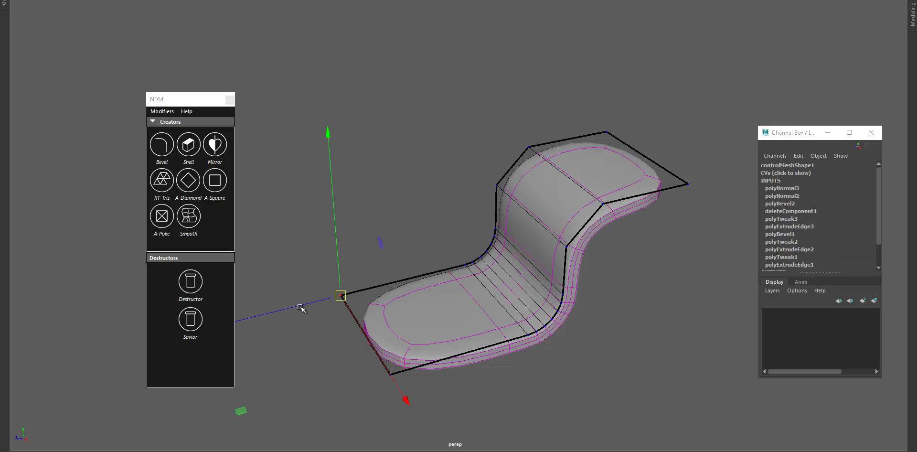
click(188, 228)
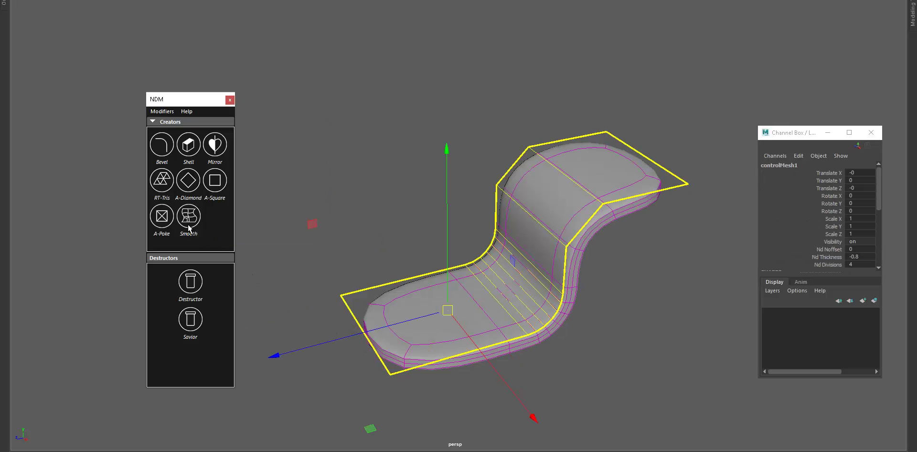
Insert Multi-Cut edge loops near the lower platform's end and along both long sides of the control mesh.
scroll(538, 261, up, 1)
alt+middle_drag(487, 346, 486, 312)
key(q)
key(ctrl+shift+x)
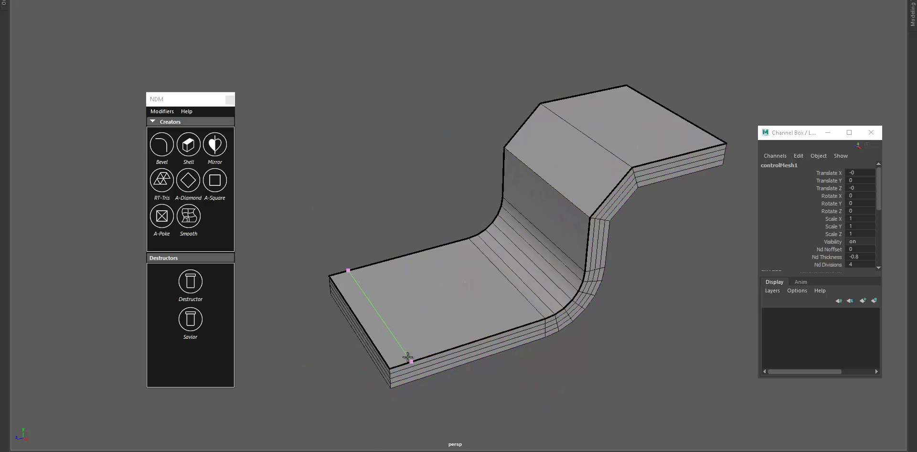
ctrl+click(401, 359)
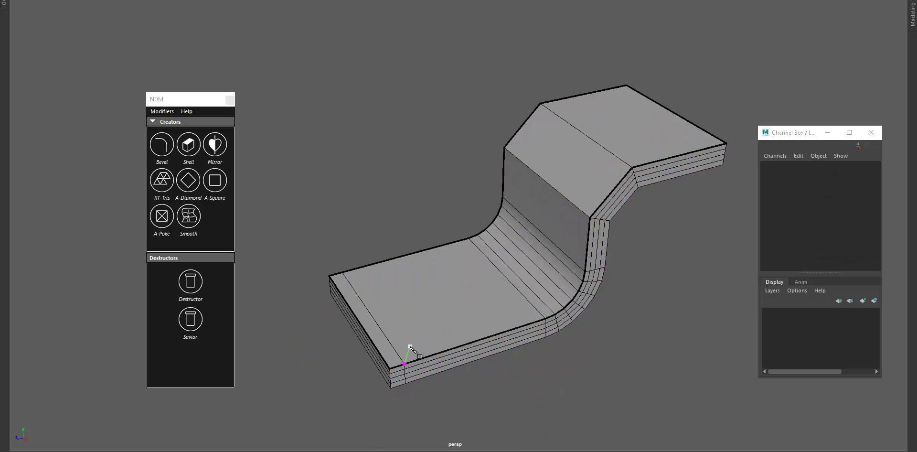
ctrl+click(395, 352)
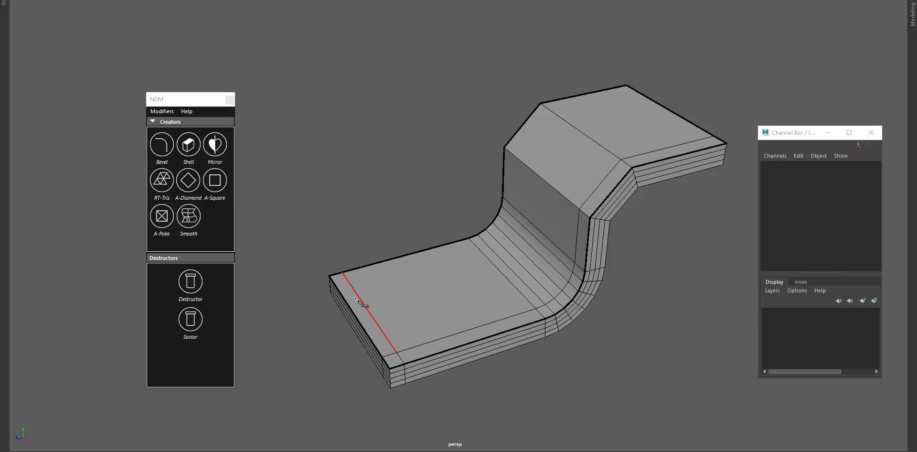
ctrl+click(347, 279)
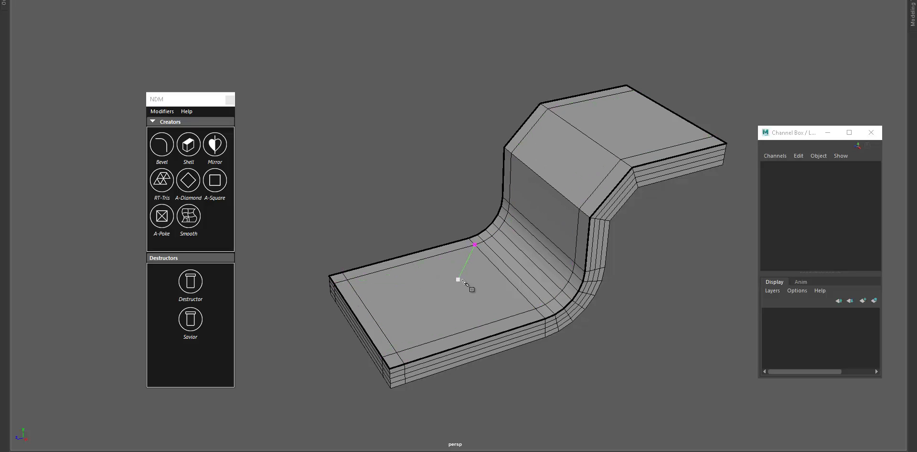
Insert a lengthwise centre loop along the control mesh and two crosswise loops around the lower platform's middle.
ctrl+click(498, 274)
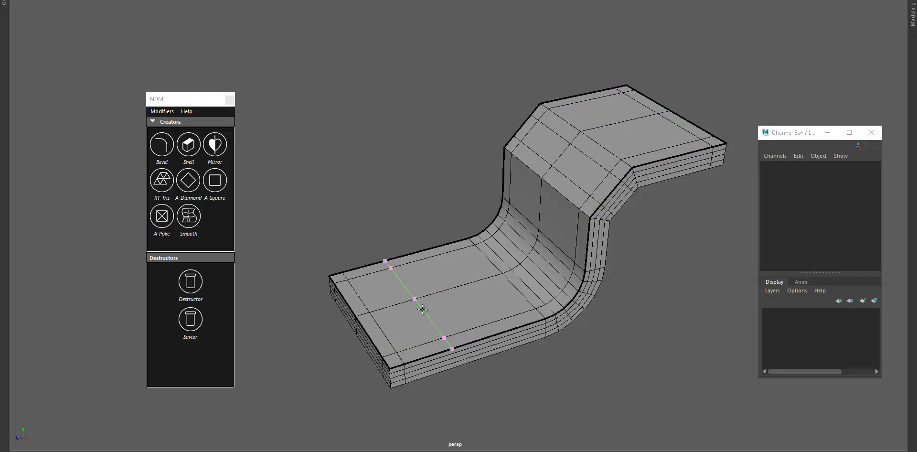
ctrl+click(422, 309)
ctrl+click(467, 283)
ctrl+click(466, 282)
Inset the two middle faces of the lower platform and delete them to cut a rectangular hole.
key(q)
click(443, 302)
click(426, 274)
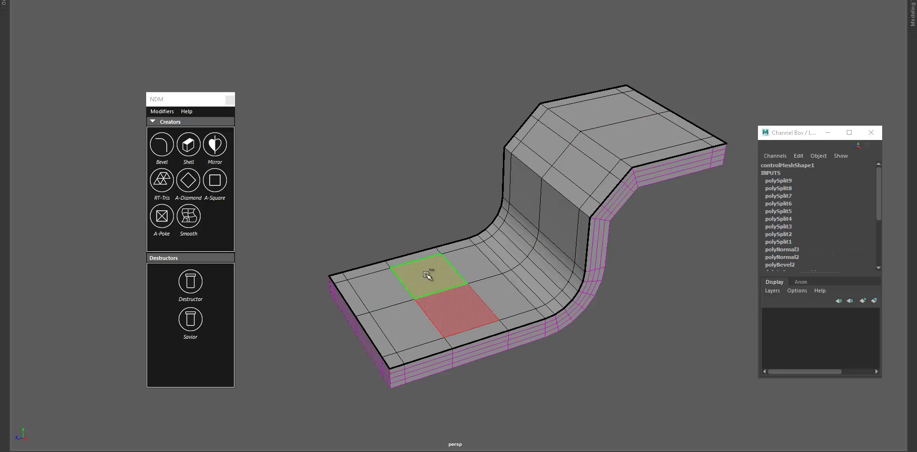
shift+click(440, 275)
shift+right_drag(445, 190, 447, 212)
drag(435, 279, 415, 293)
key(Delete)
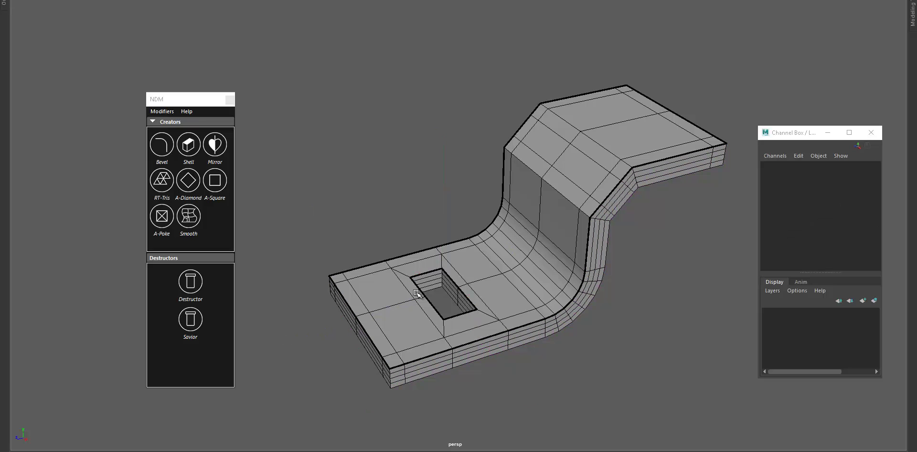
Try the NDM Smooth modifier on the shelled mesh with the rectangular hole.
right_drag(462, 263, 602, 166)
key(w)
alt+drag(593, 254, 610, 254)
click(189, 219)
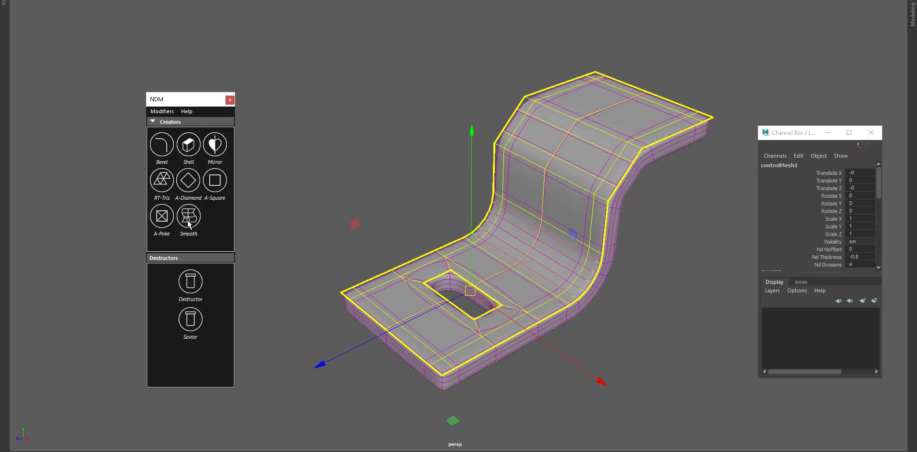
click(365, 119)
alt+drag(494, 108, 517, 107)
drag(507, 71, 528, 196)
drag(172, 107, 191, 106)
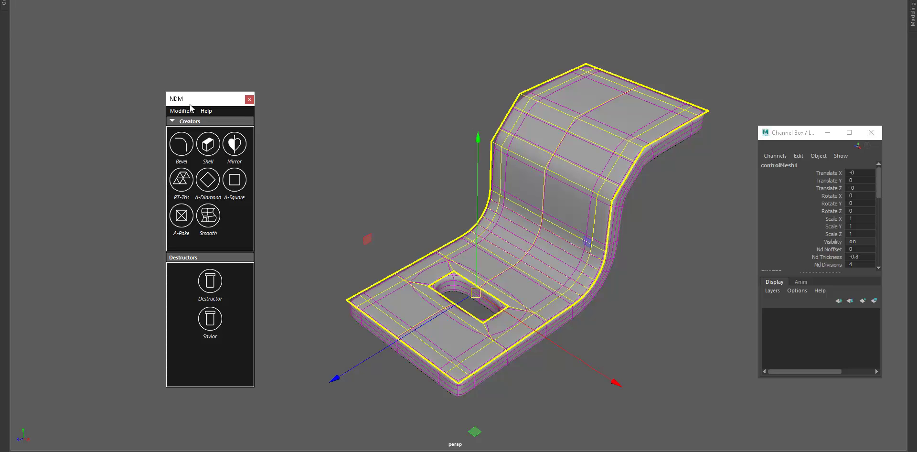
Try baking the shell into a plain mesh with the Destructor and undo the conversion.
click(214, 289)
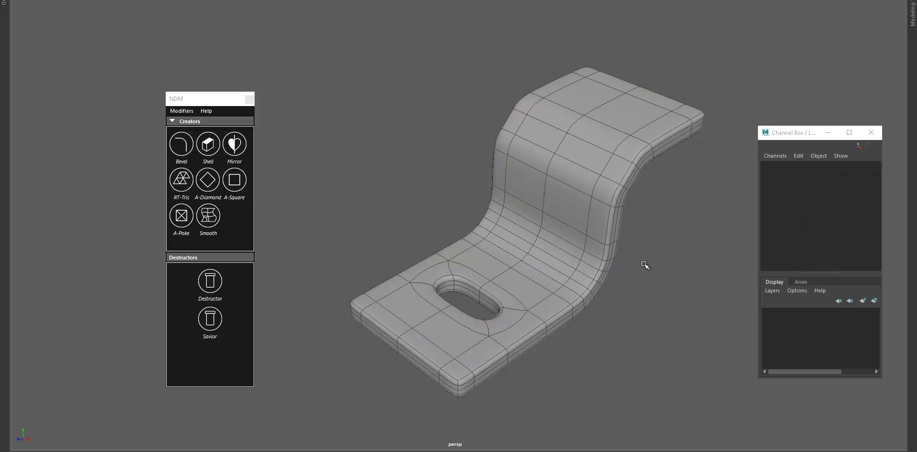
alt+drag(639, 267, 628, 266)
key(1)
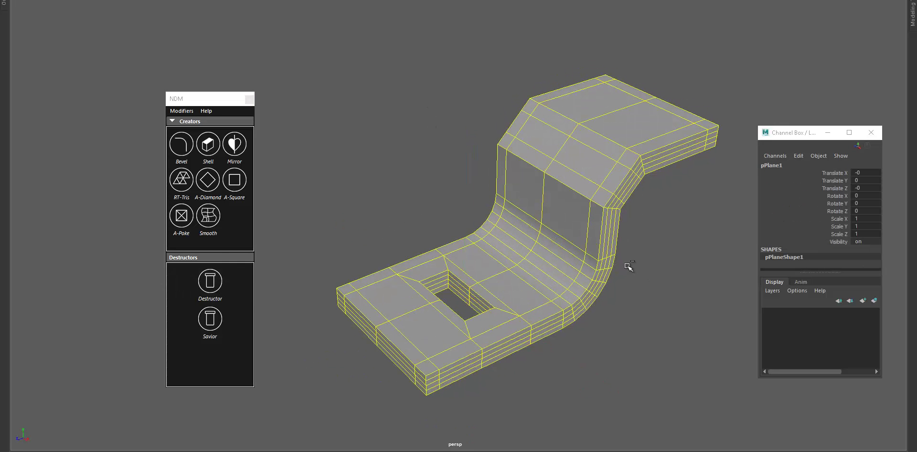
key(ctrl+z)
key(ctrl+z)
key(ctrl+z)
key(ctrl+z)
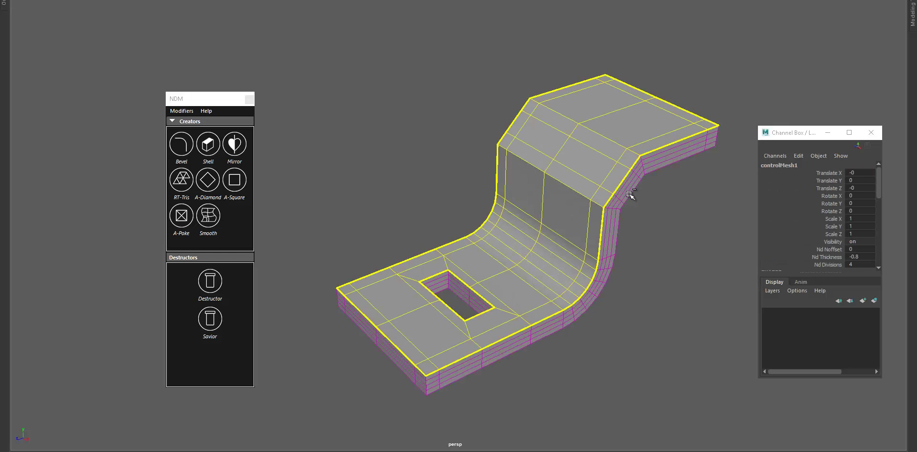
Apply NDM Smooth to the shell and strip the modifiers with the Savior to recover the control mesh.
key(w)
click(214, 219)
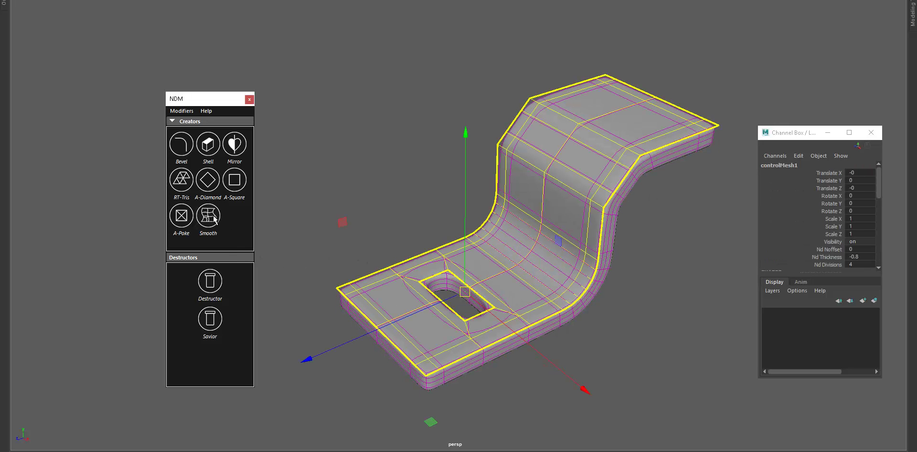
click(210, 320)
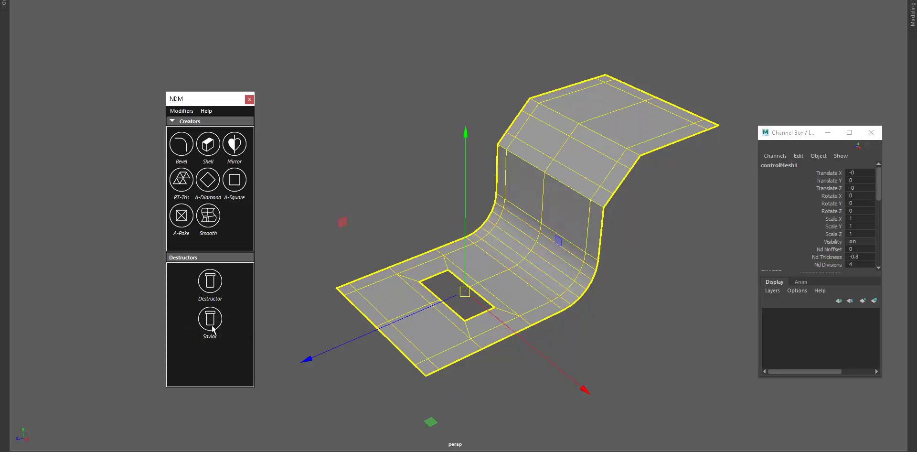
click(402, 183)
drag(485, 148, 689, 385)
drag(674, 238, 395, 180)
drag(391, 107, 444, 142)
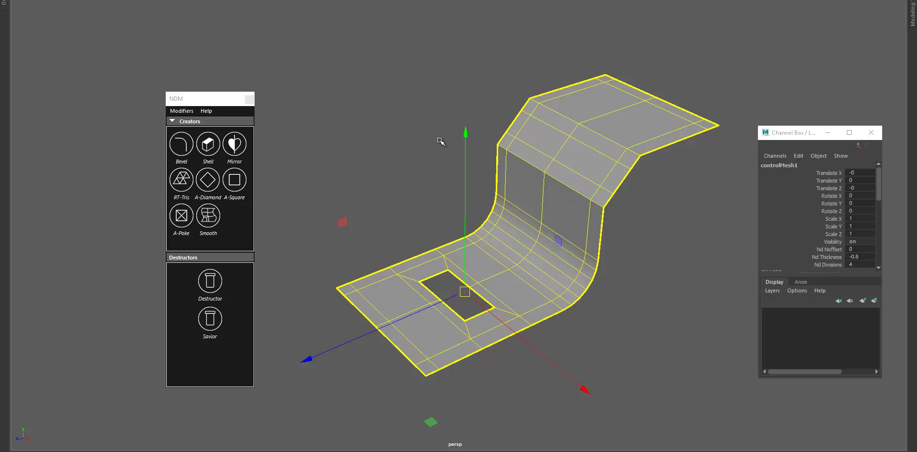
Apply the NDM Shell modifier to the recovered control mesh and set its Nd Divisions to 4.
click(648, 229)
drag(647, 229, 481, 137)
click(208, 144)
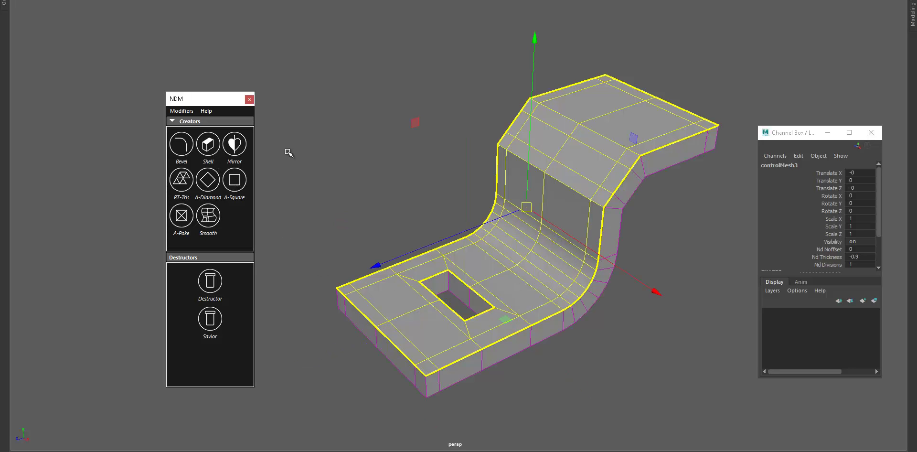
alt+drag(431, 148, 413, 182)
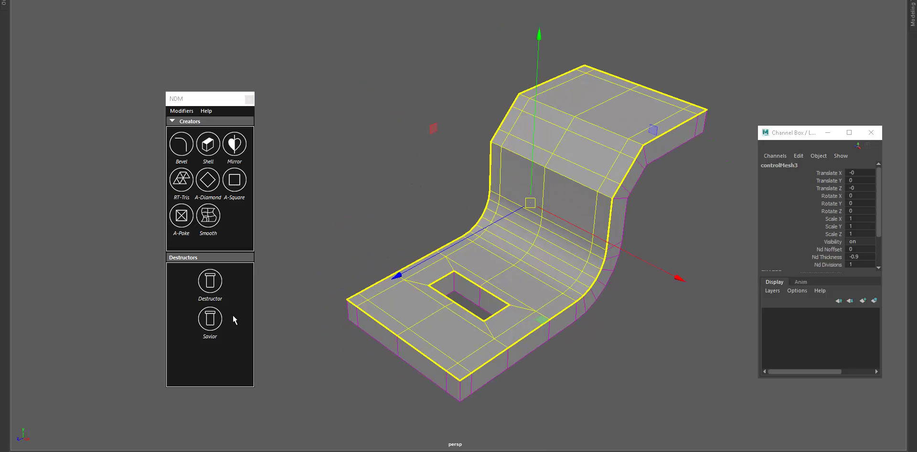
click(829, 266)
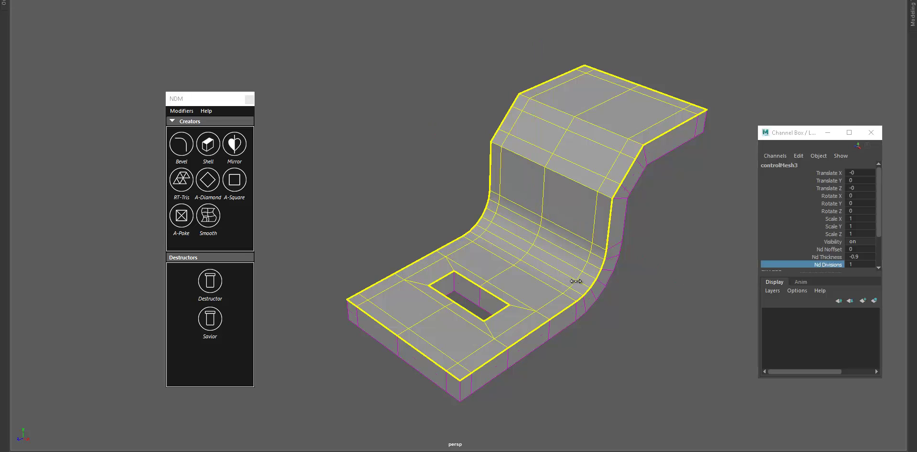
middle_drag(563, 286, 586, 285)
Bake the shell with the Destructor and show the resulting mesh in smooth preview.
click(210, 284)
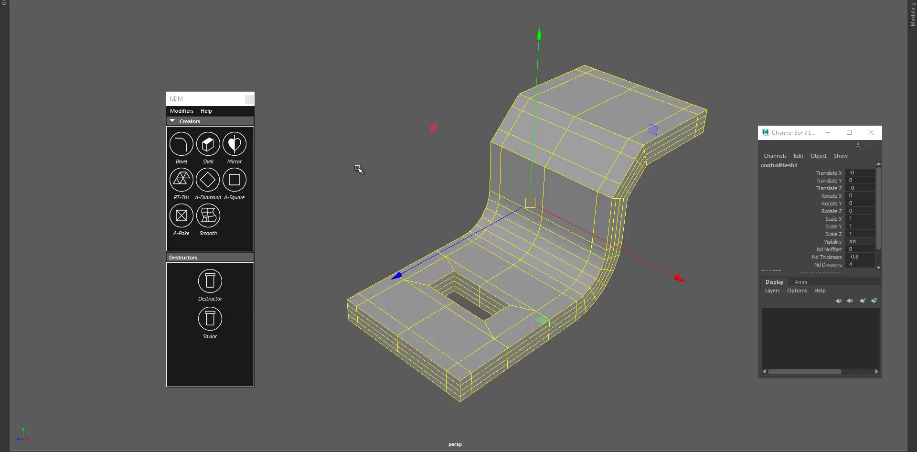
key(3)
click(655, 303)
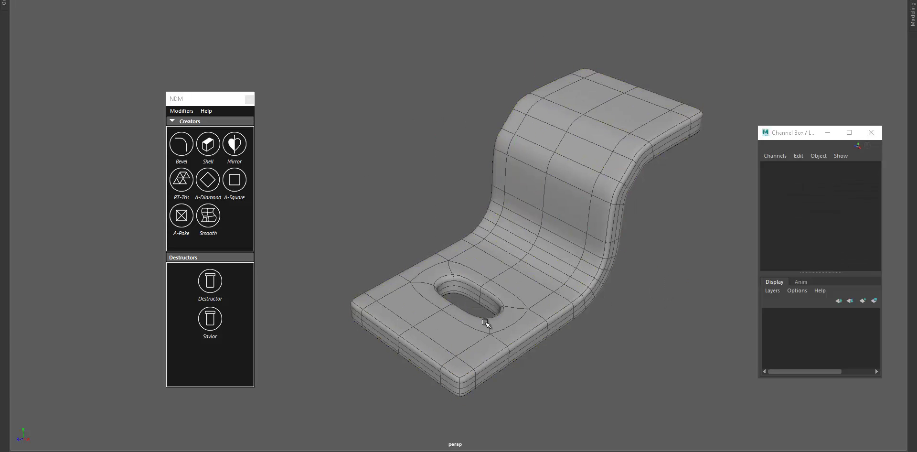
Draw a new polygon cube in the empty space beside the bent plate.
scroll(483, 323, down, 2)
alt+middle_drag(484, 323, 568, 285)
scroll(525, 312, up, 1)
alt+right_drag(568, 285, 484, 309)
alt+middle_drag(484, 309, 562, 256)
alt+drag(523, 262, 520, 264)
alt+middle_drag(499, 263, 484, 270)
drag(194, 99, 155, 88)
shift+right_drag(408, 180, 408, 208)
ctrl+shift+drag(402, 278, 441, 323)
key(w)
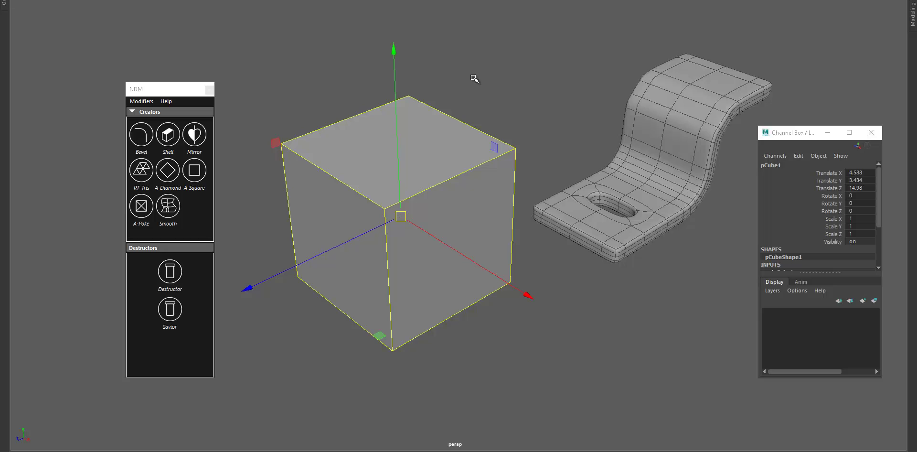
Try the NDM Bevel modifier on the cube and undo it.
drag(150, 91, 200, 106)
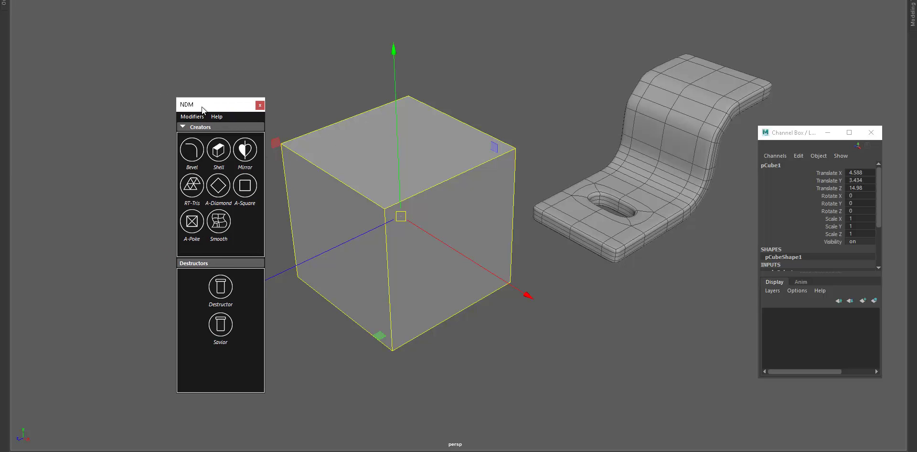
click(197, 152)
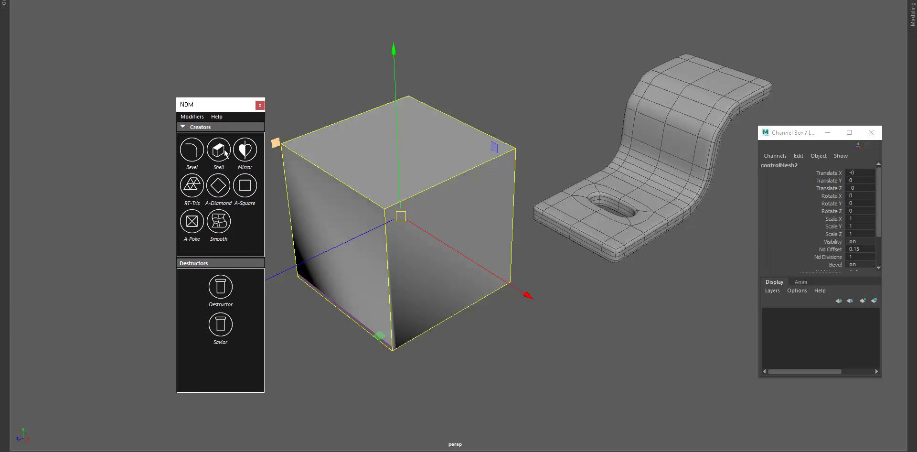
alt+middle_drag(360, 205, 407, 206)
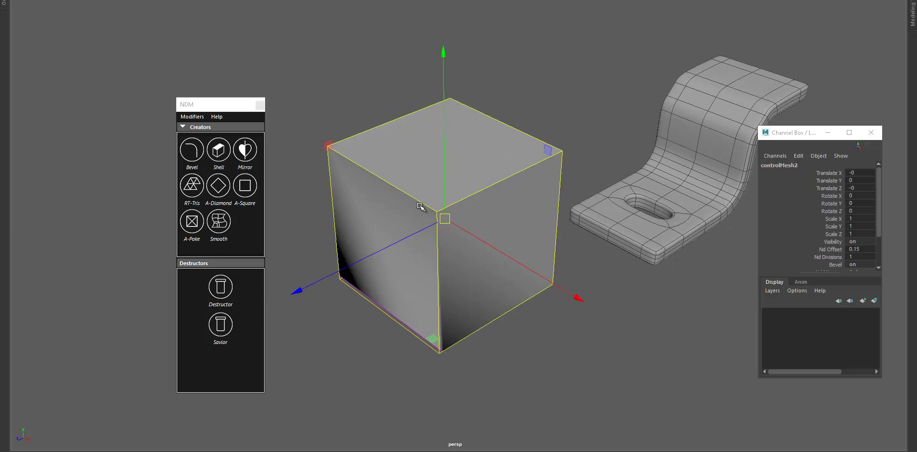
click(196, 159)
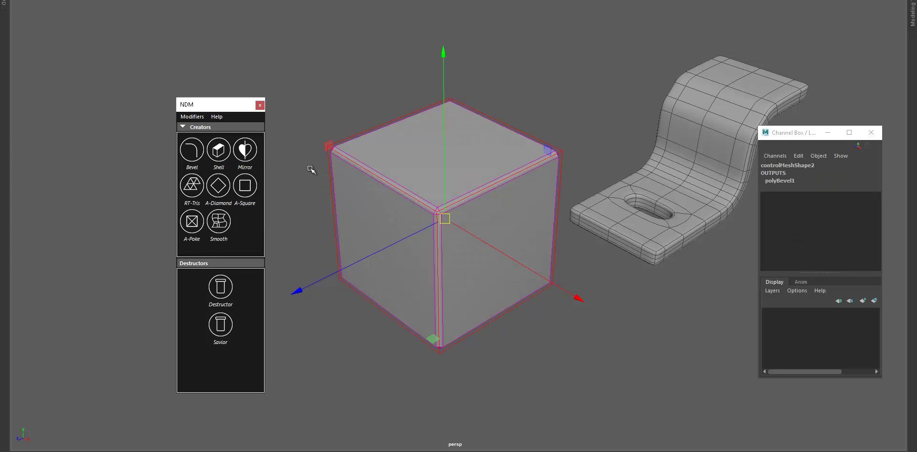
key(ctrl+z)
click(359, 166)
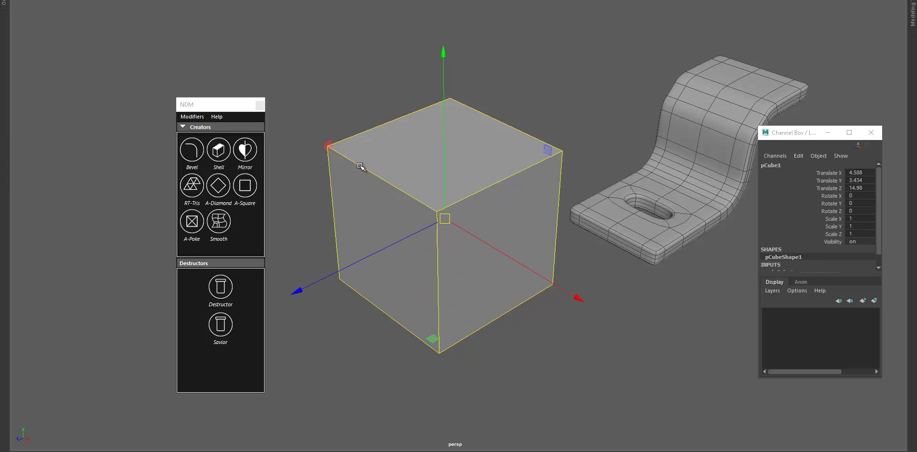
Apply the NDM Bevel modifier to the cube and select its control mesh.
drag(196, 108, 188, 106)
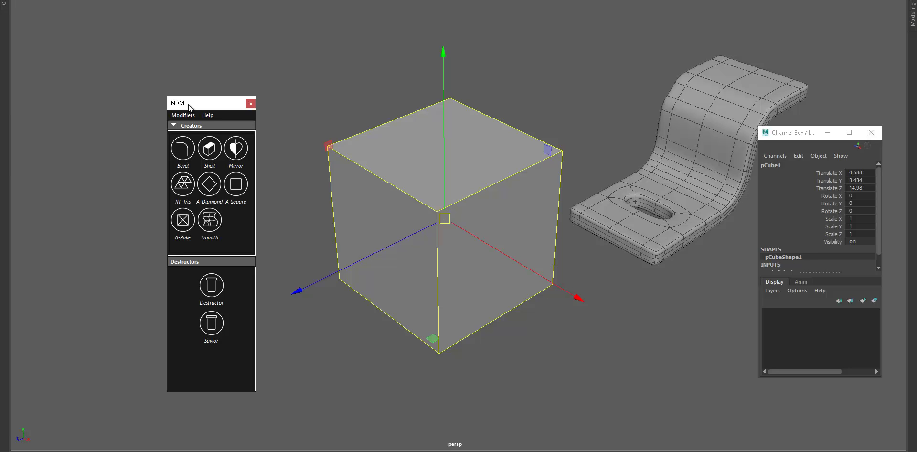
drag(189, 107, 182, 104)
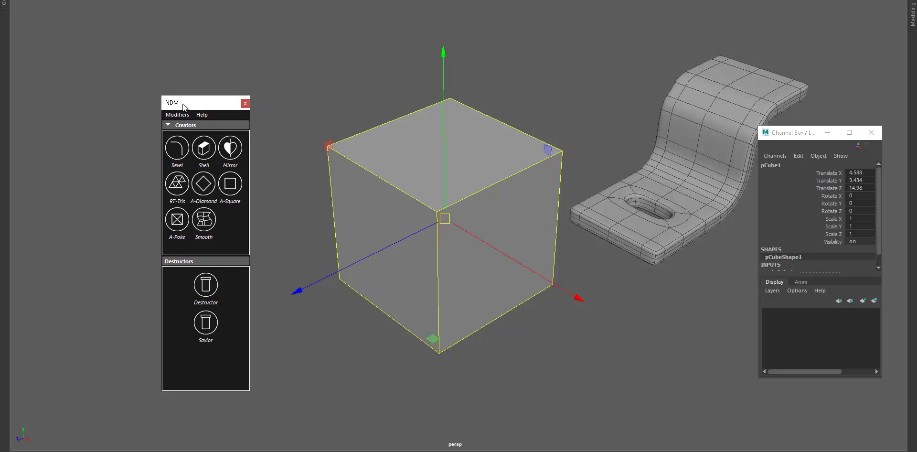
click(177, 148)
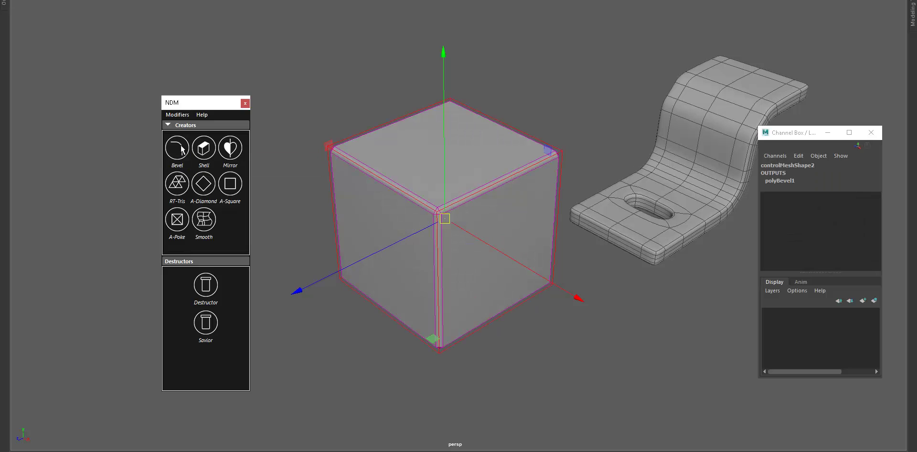
click(409, 219)
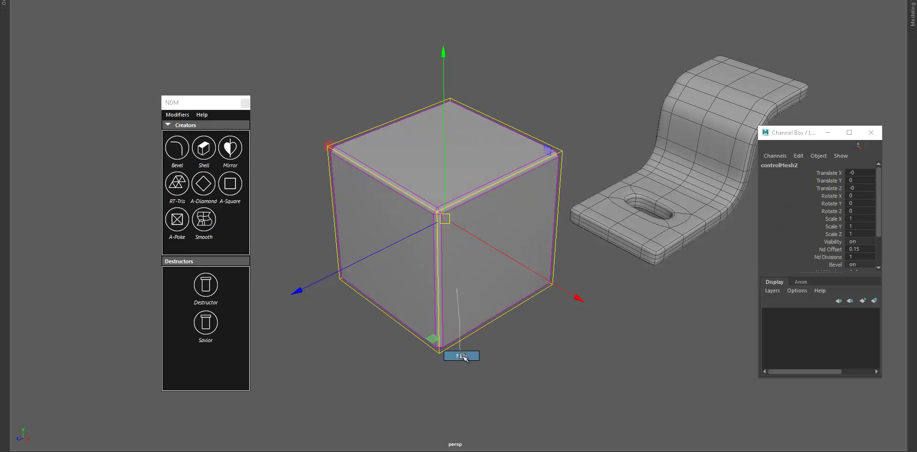
Extrude one side face of the beveled cube outward and update the NDM Bevel.
key(F11)
click(491, 331)
alt+drag(490, 330, 573, 334)
alt+middle_drag(573, 334, 541, 353)
key(ctrl+e)
click(182, 159)
Round the extension's upper outer edge with an edge bevel offset of about 0.484 and update the NDM Bevel.
right_drag(545, 261, 536, 184)
click(537, 210)
key(ctrl+b)
mouse_move(540, 221)
mouse_down()
mouse_move(548, 239)
mouse_move(551, 226)
mouse_up()
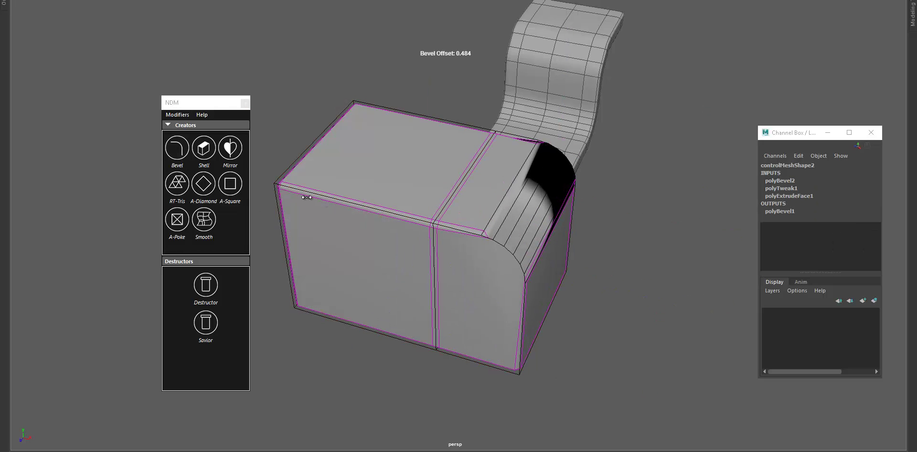
key(w)
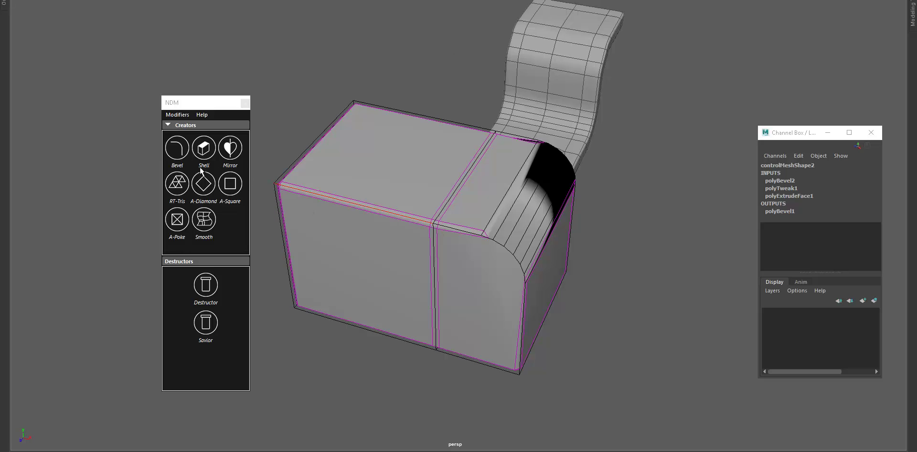
click(175, 154)
Extrude the two adjoining faces on the block's long side and scale them inward to form an inset.
alt+drag(530, 201, 426, 285)
click(450, 213)
shift+click(513, 234)
alt+drag(512, 241, 394, 243)
key(ctrl+e)
key(r)
ctrl+shift+drag(455, 228, 542, 137)
key(ctrl+z)
Extrude the inset faces again and move them into the block to form a recess.
key(ctrl+e)
key(w)
middle_drag(550, 267, 526, 257)
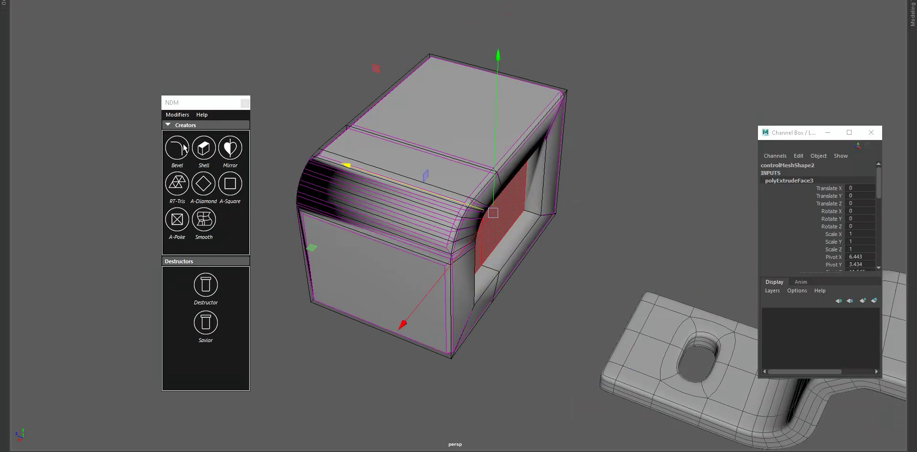
key(F8)
Soften the seam and diagonal corner edges that run between the block's outer border and the recess.
alt+drag(493, 190, 365, 214)
right_drag(352, 128, 444, 155)
double_click(365, 115)
key(q)
key(r)
alt+middle_drag(424, 110, 507, 225)
alt+drag(507, 225, 466, 226)
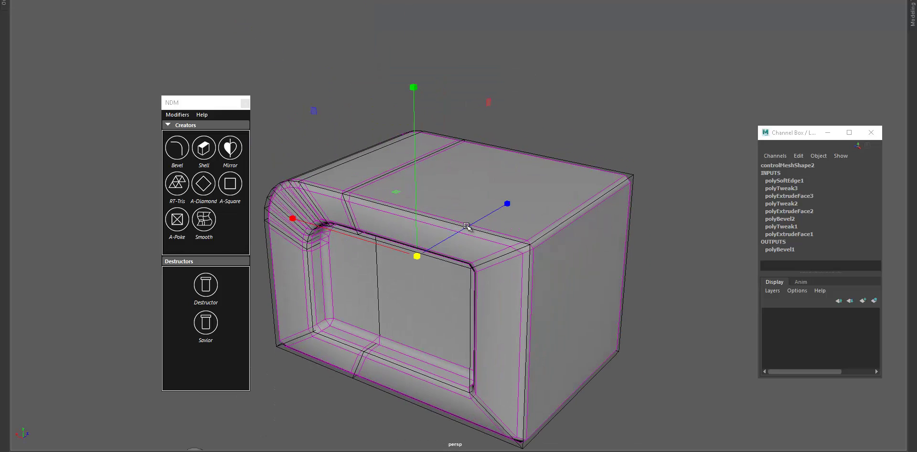
click(492, 269)
click(492, 261)
shift+double_click(495, 405)
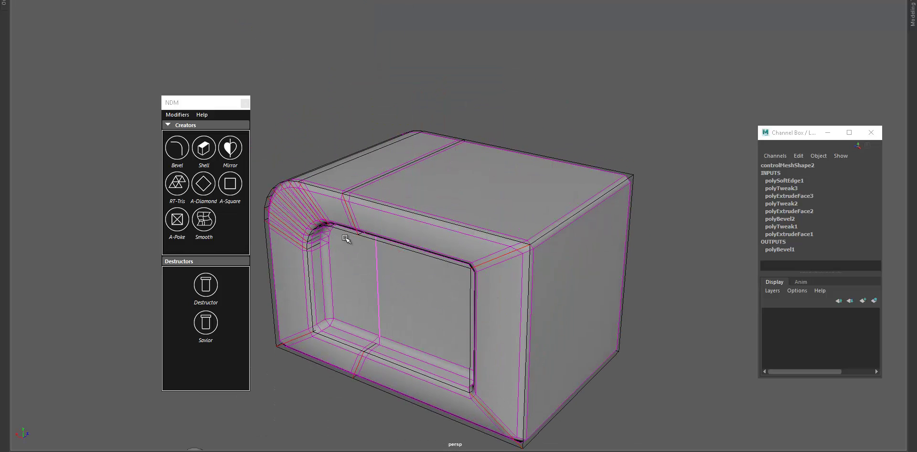
shift+right_drag(332, 231, 432, 274)
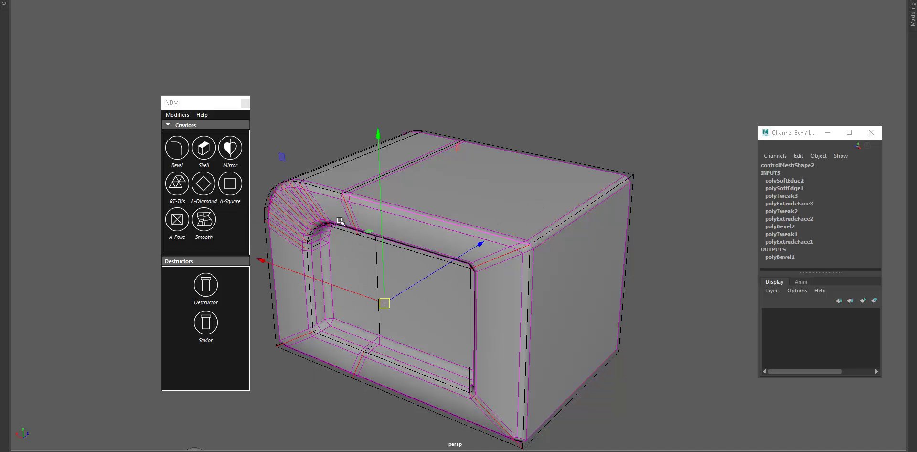
Move the recess's back faces slightly deeper into the block and update the NDM Bevel.
alt+drag(336, 223, 431, 221)
alt+middle_drag(431, 221, 356, 208)
key(F11)
click(495, 293)
shift+click(468, 313)
shift+middle_drag(411, 262, 398, 255)
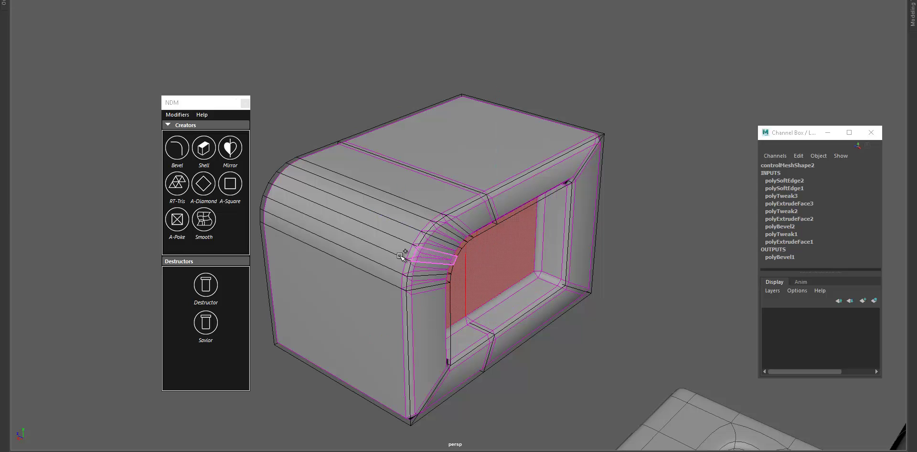
click(510, 251)
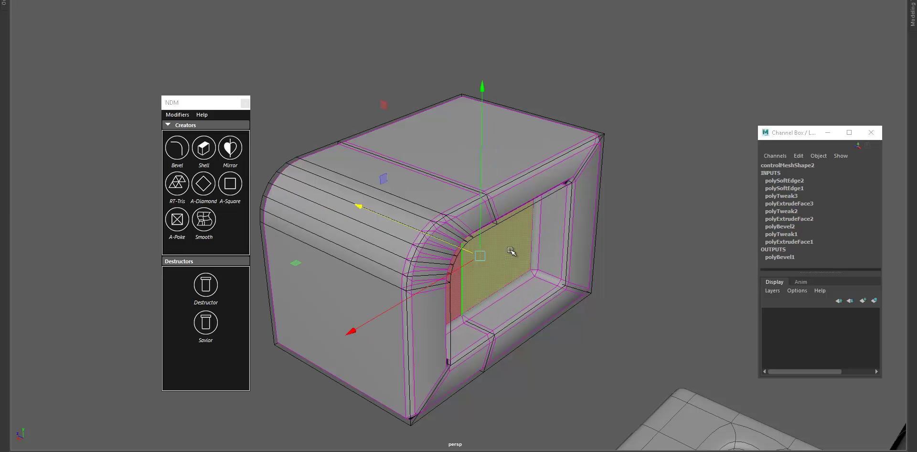
click(178, 153)
Chamfer the upper edge opposite the rounded one with an edge bevel of offset 0.484 and 1 segment, and update the NDM Bevel.
click(588, 103)
alt+drag(557, 136, 377, 214)
drag(562, 151, 629, 313)
key(ctrl+z)
click(538, 203)
key(ctrl+b)
drag(518, 190, 523, 193)
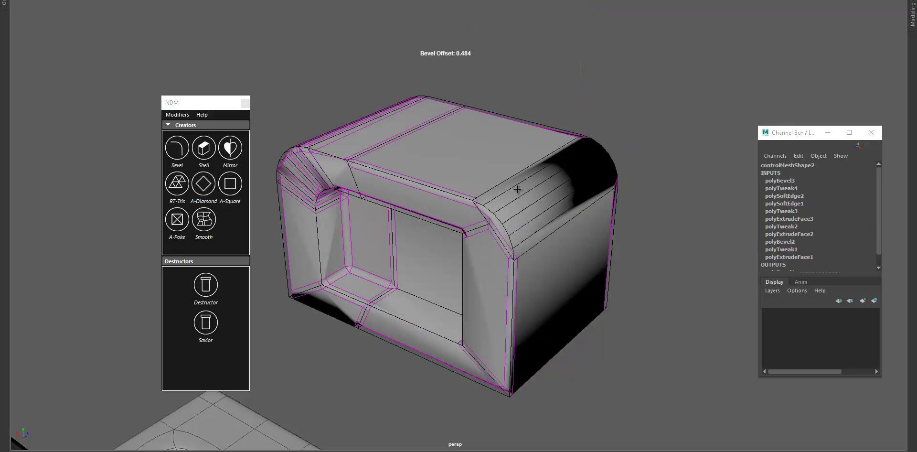
middle_drag(521, 135, 488, 197)
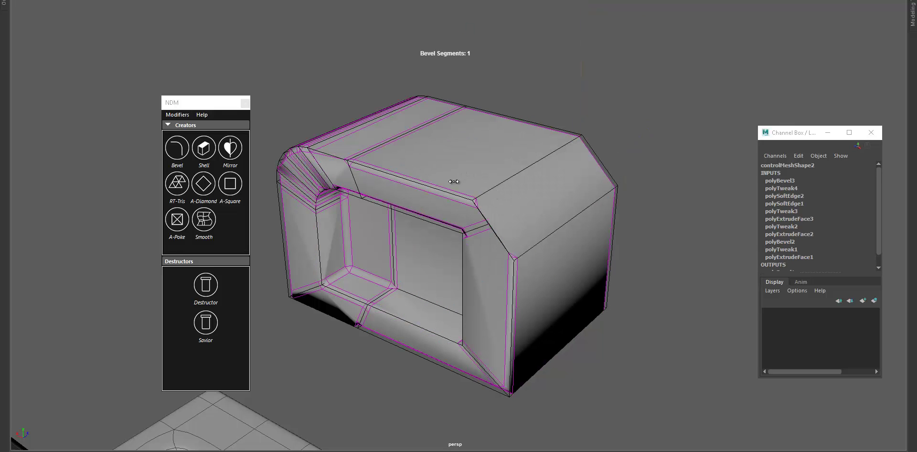
key(q)
click(178, 149)
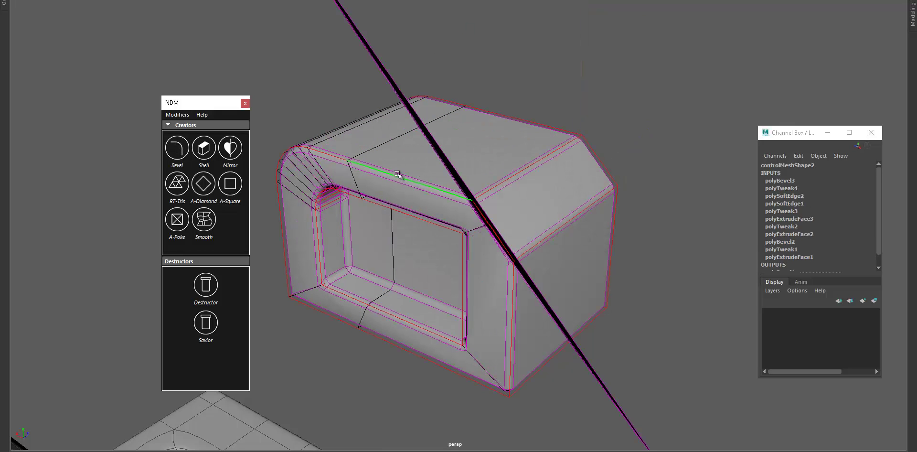
Delete the edge joining the chamfer's front side to the recess's upper corner and update the NDM Bevel.
key(w)
mouse_move(466, 173)
alt+mouse_down()
mouse_move(456, 174)
mouse_move(474, 175)
mouse_move(459, 175)
alt+mouse_up()
alt+right_drag(459, 175, 511, 190)
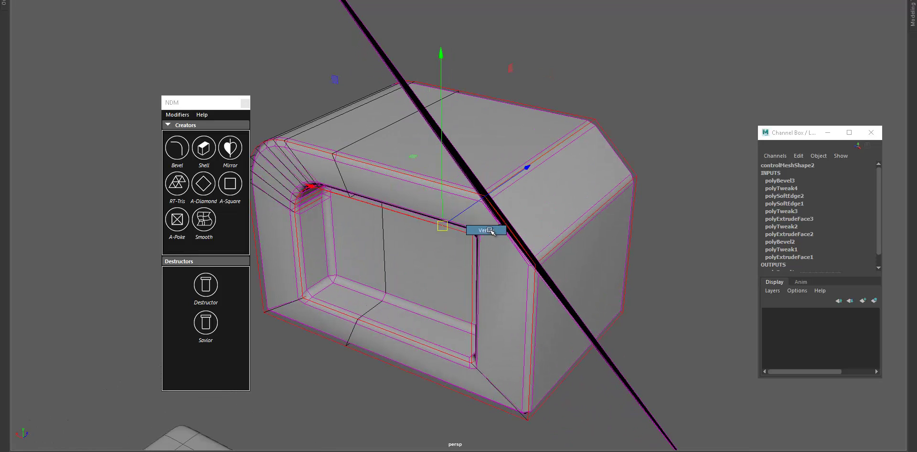
click(502, 224)
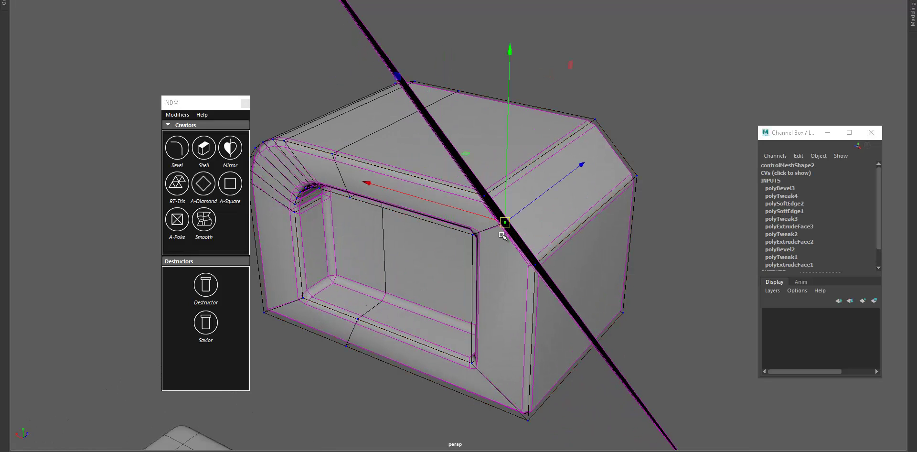
click(488, 227)
key(ctrl+Delete)
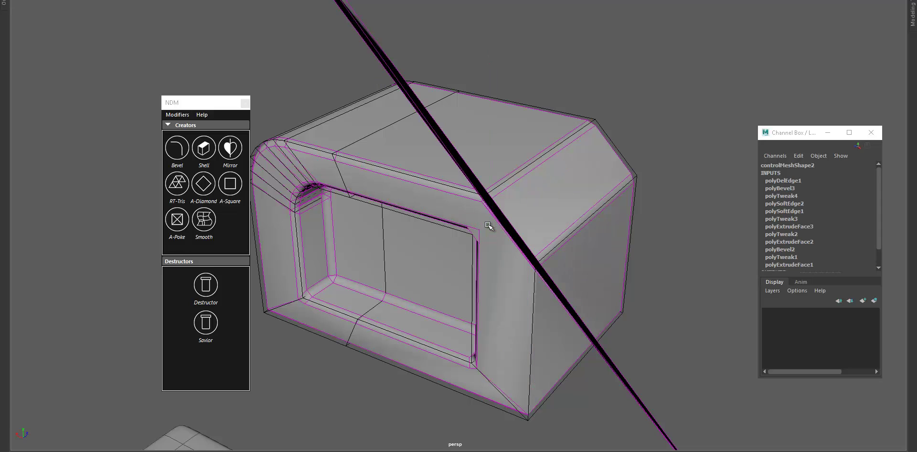
drag(313, 102, 335, 184)
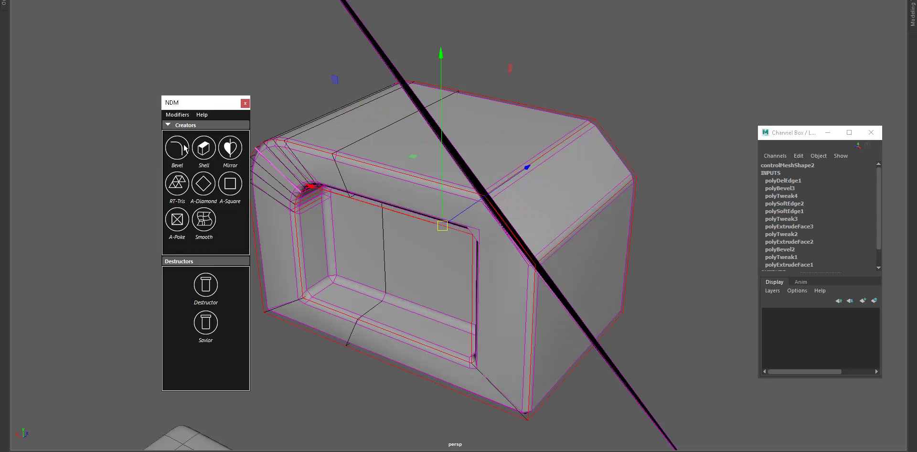
Delete the surplus vertex at the chamfer's upper front corner.
alt+drag(466, 159, 574, 192)
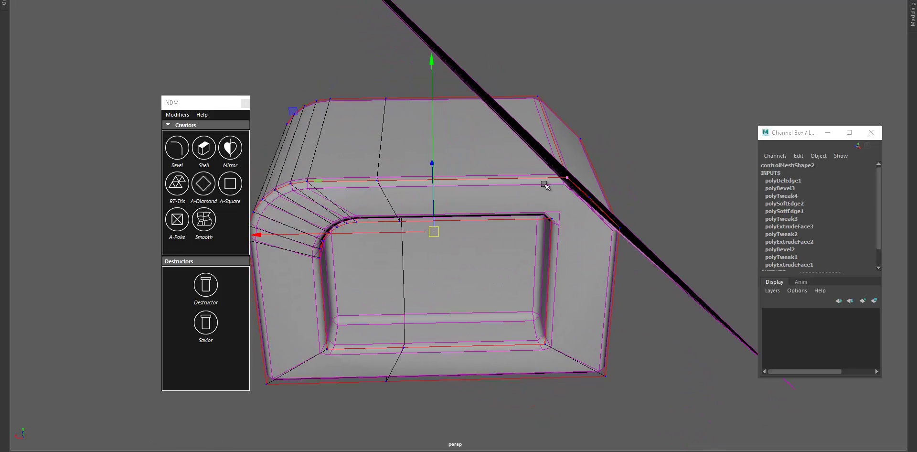
click(566, 178)
key(Delete)
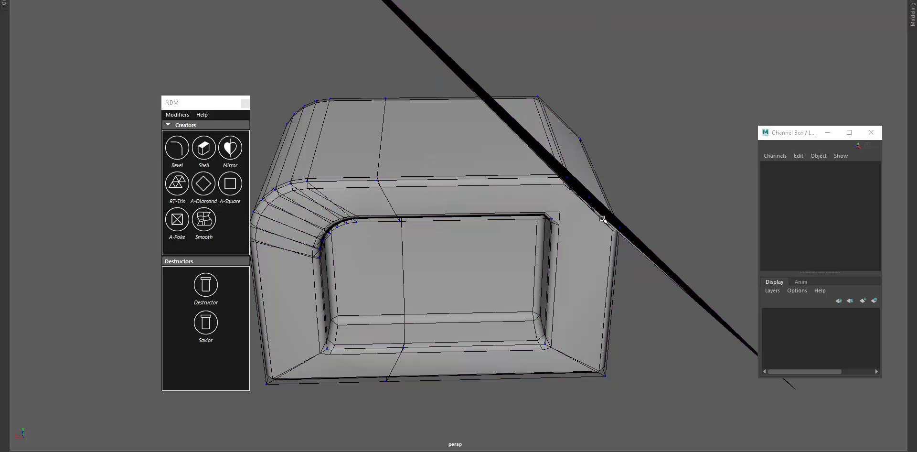
click(589, 196)
alt+drag(594, 206, 497, 300)
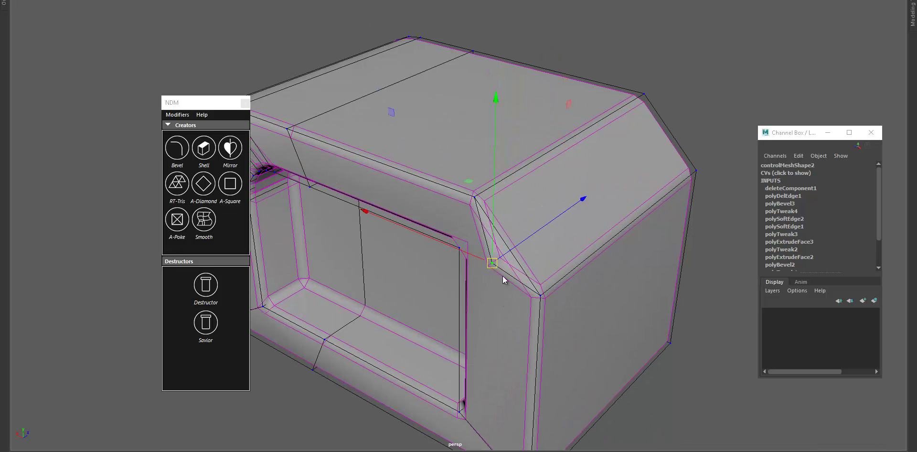
click(507, 254)
key(ctrl+z)
Delete the two surplus edges meeting beside the chamfer's front side and update the NDM Bevel.
key(F10)
click(514, 275)
shift+click(490, 254)
key(ctrl+Delete)
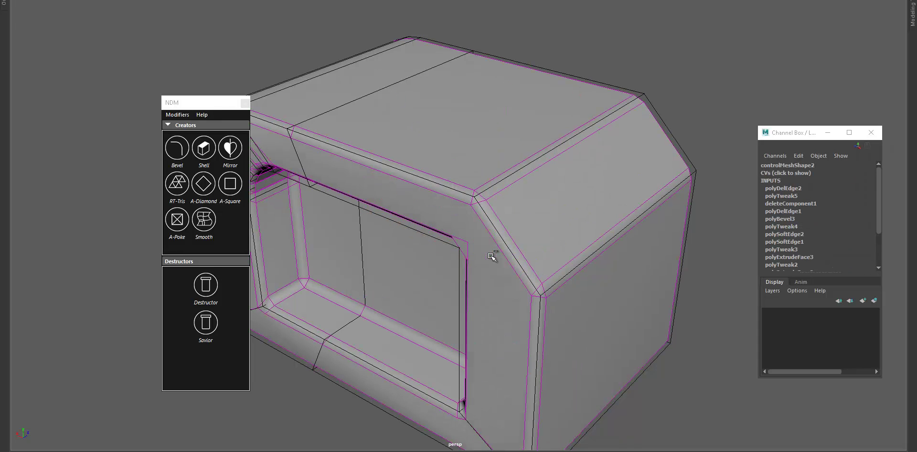
alt+right_drag(491, 257, 433, 220)
key(F8)
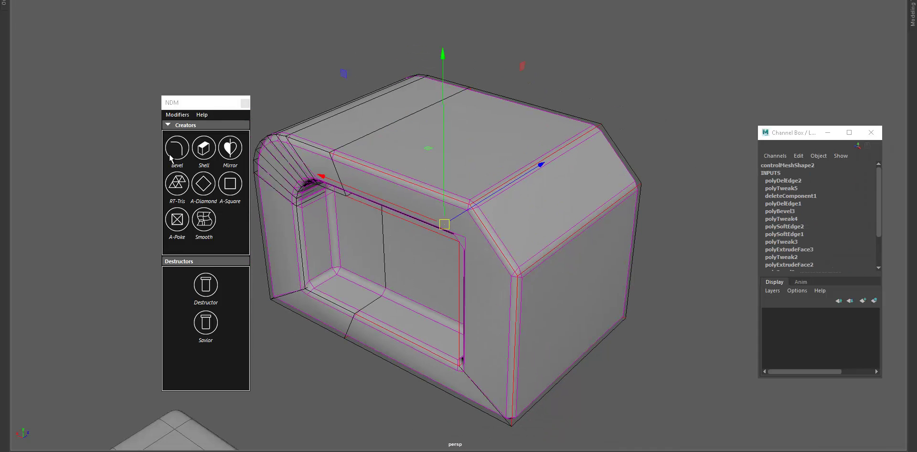
click(174, 155)
Raise the control mesh's Nd Divisions to 5.
alt+drag(348, 190, 436, 200)
right_drag(476, 193, 557, 108)
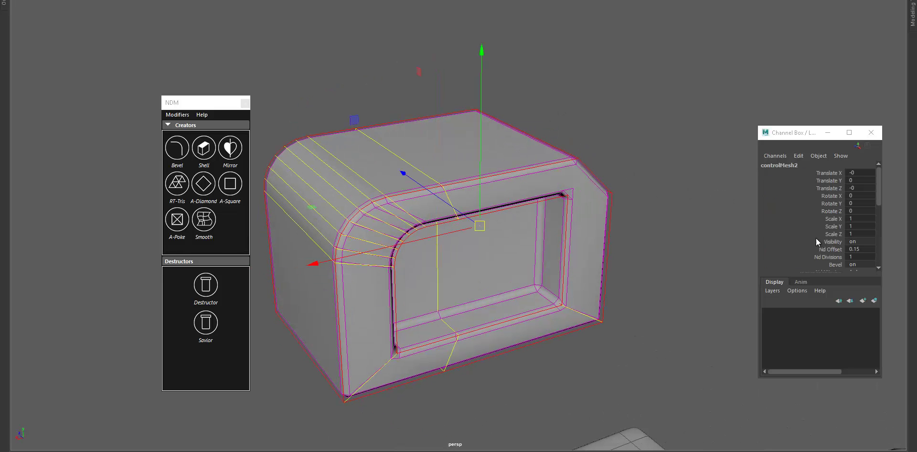
scroll(831, 249, down, 1)
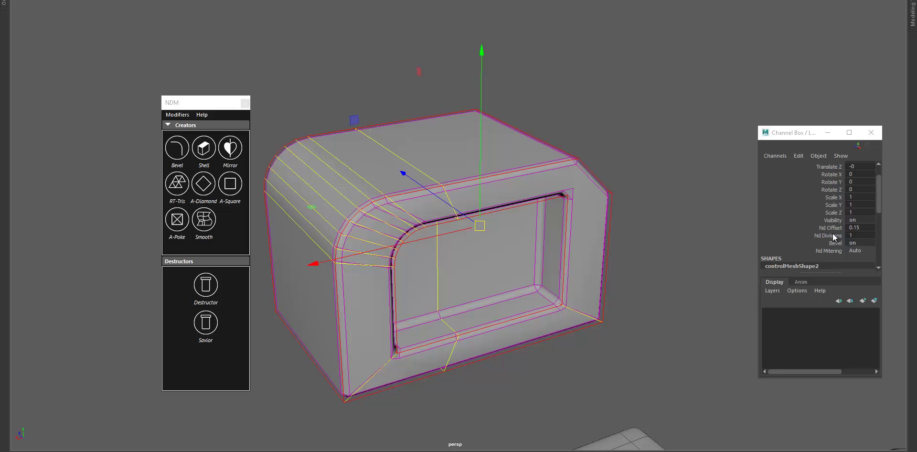
click(834, 235)
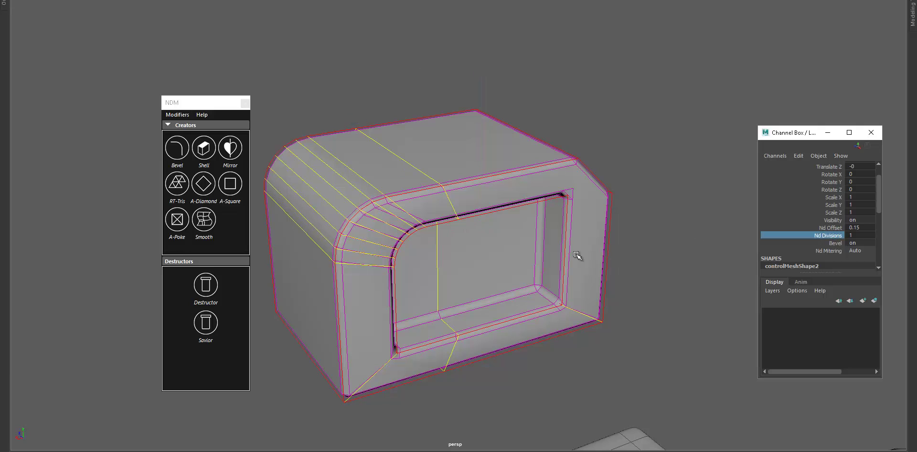
middle_drag(572, 253, 581, 251)
alt+drag(582, 252, 745, 228)
Reduce the control mesh's Nd Offset to 0.08.
click(831, 228)
middle_drag(507, 259, 511, 262)
alt+drag(517, 265, 383, 230)
alt+middle_drag(383, 230, 459, 262)
alt+right_drag(458, 262, 480, 267)
alt+drag(480, 267, 404, 225)
alt+right_drag(394, 236, 404, 244)
middle_drag(404, 243, 395, 242)
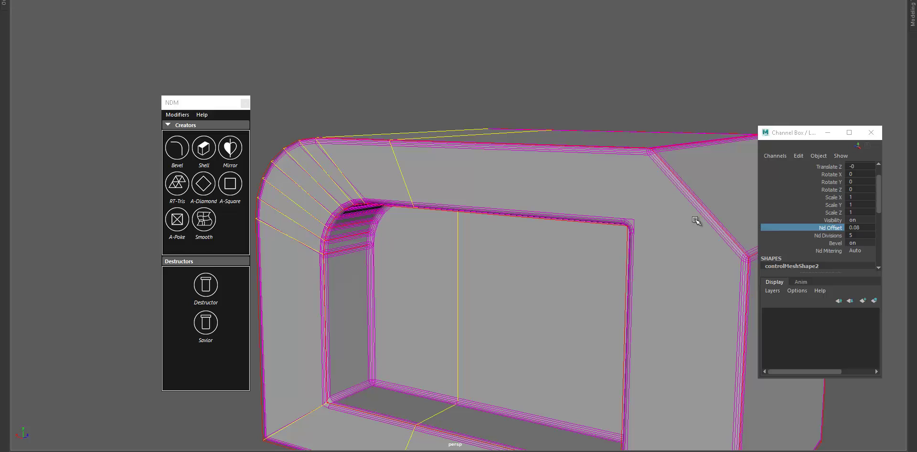
Apply the CREASE+ 30 smooth to the recess's back and inner side faces and update the NDM Bevel.
key(w)
right_drag(480, 260, 480, 348)
click(428, 313)
shift+click(552, 347)
key(shift+period)
key(w)
key(alt+c)
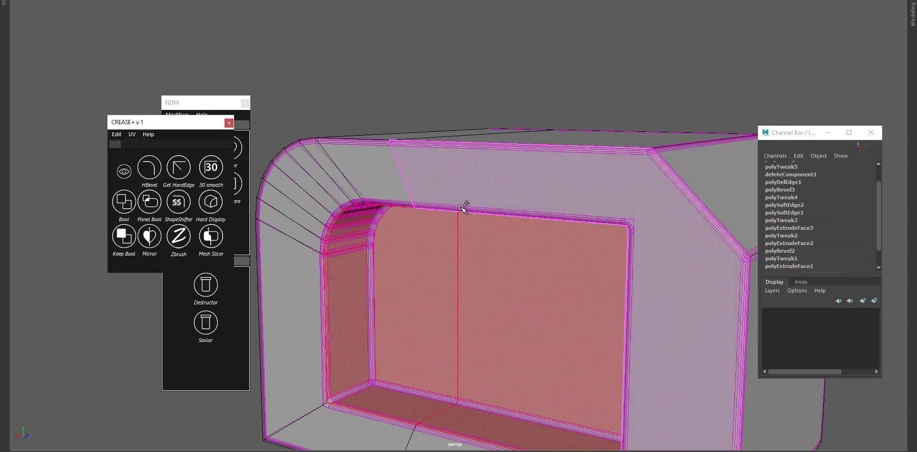
drag(148, 124, 470, 20)
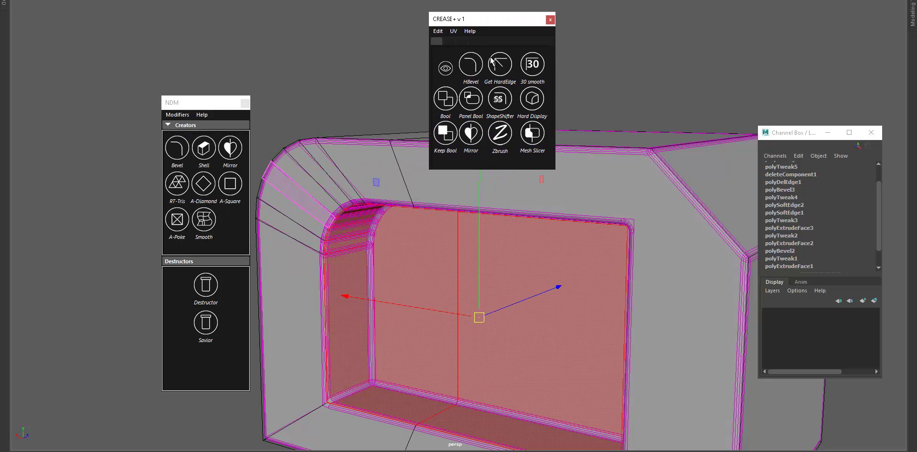
click(533, 66)
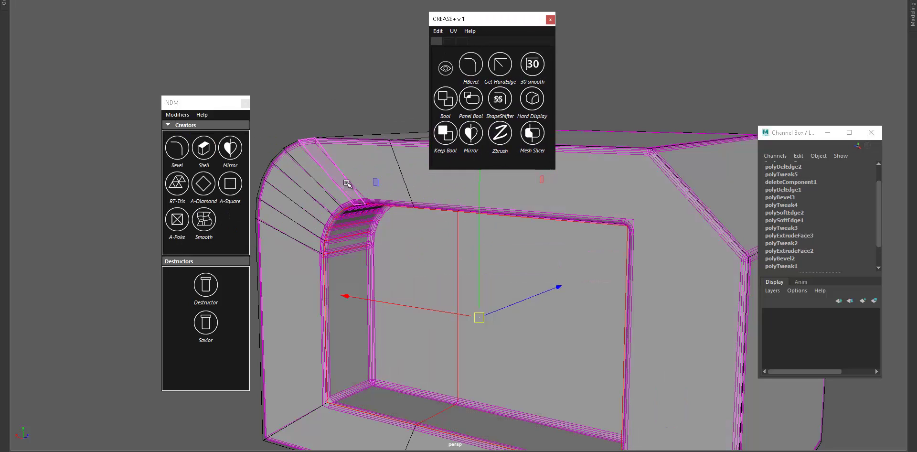
click(379, 128)
click(176, 153)
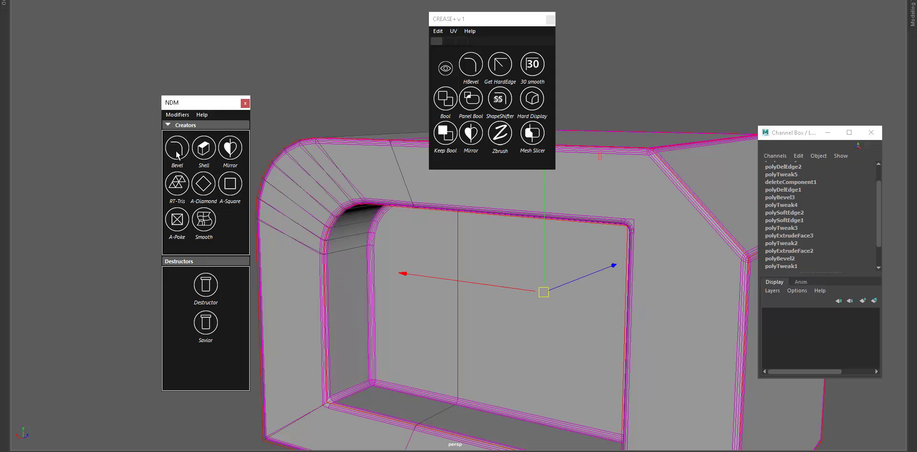
Close the CREASE+ window and set the control mesh's Nd Offset to 0.18.
click(372, 72)
drag(332, 93, 377, 226)
alt+drag(377, 226, 483, 241)
alt+right_drag(483, 242, 463, 234)
alt+drag(463, 234, 482, 228)
click(550, 20)
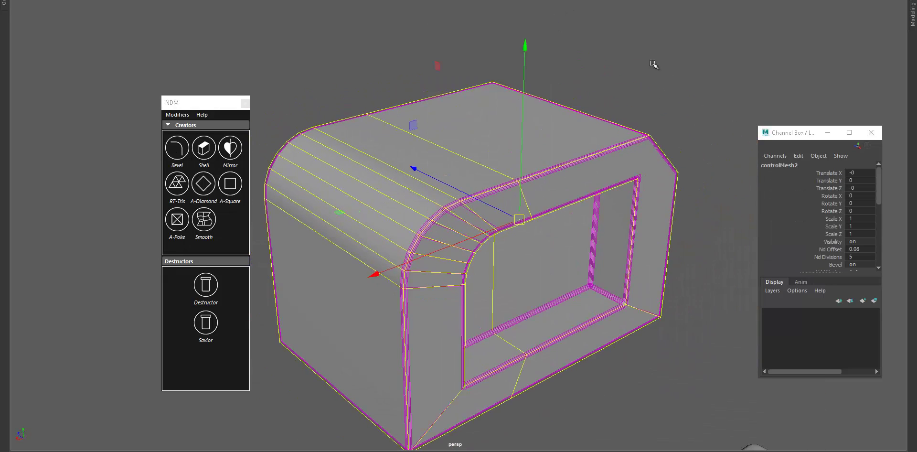
click(833, 248)
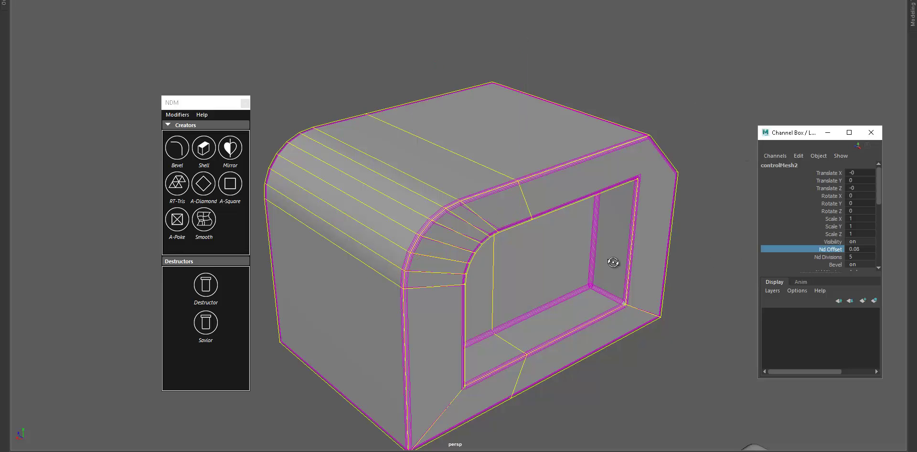
middle_drag(609, 261, 542, 271)
Try the bevel with Nd Divisions at 0 and return the value to 5.
click(833, 257)
mouse_move(668, 252)
middle_down()
mouse_move(655, 256)
mouse_move(664, 255)
middle_up()
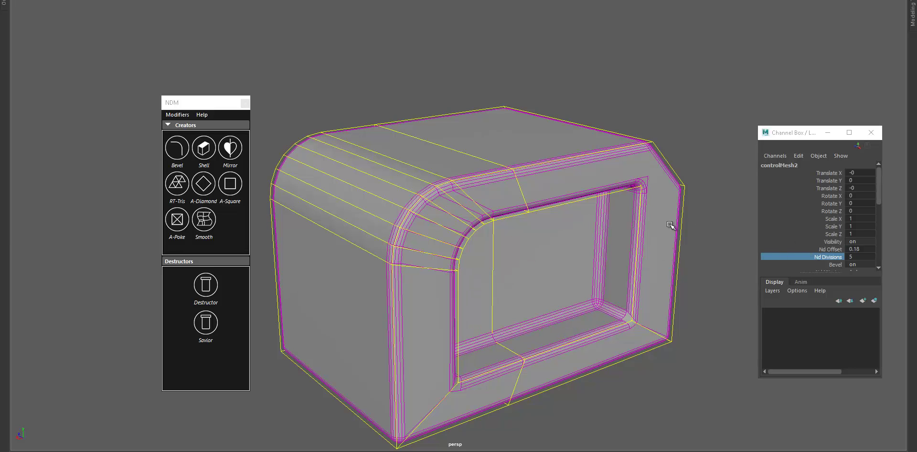
alt+drag(571, 210, 515, 223)
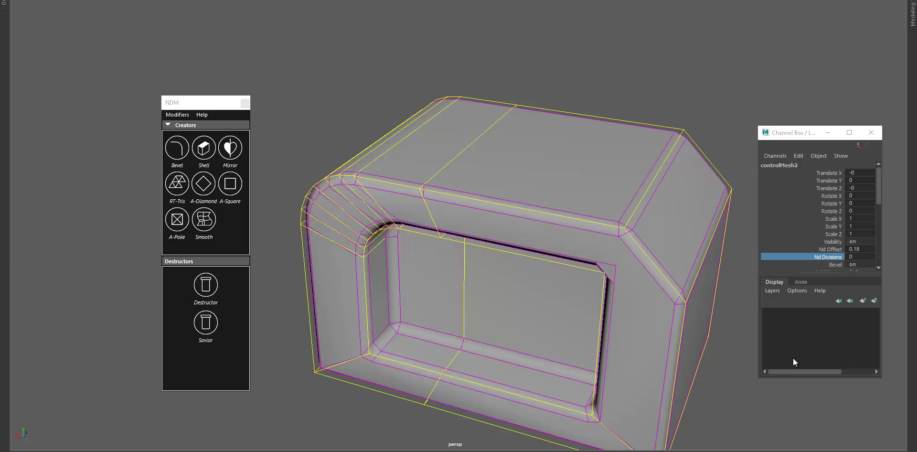
middle_drag(680, 265, 701, 271)
alt+drag(477, 267, 542, 262)
scroll(831, 244, down, 1)
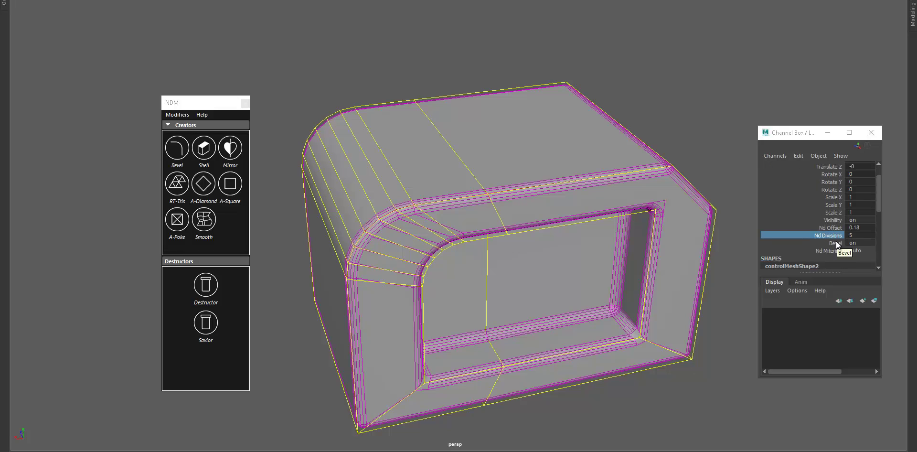
Set the control mesh's Nd Divisions to 0 and switch its Bevel attribute off.
middle_drag(677, 197, 566, 219)
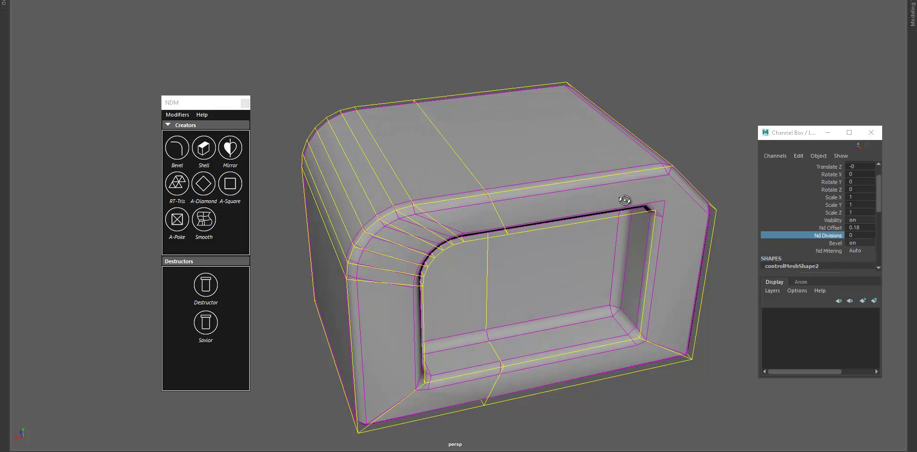
alt+drag(628, 200, 683, 213)
click(833, 243)
middle_drag(649, 211, 609, 206)
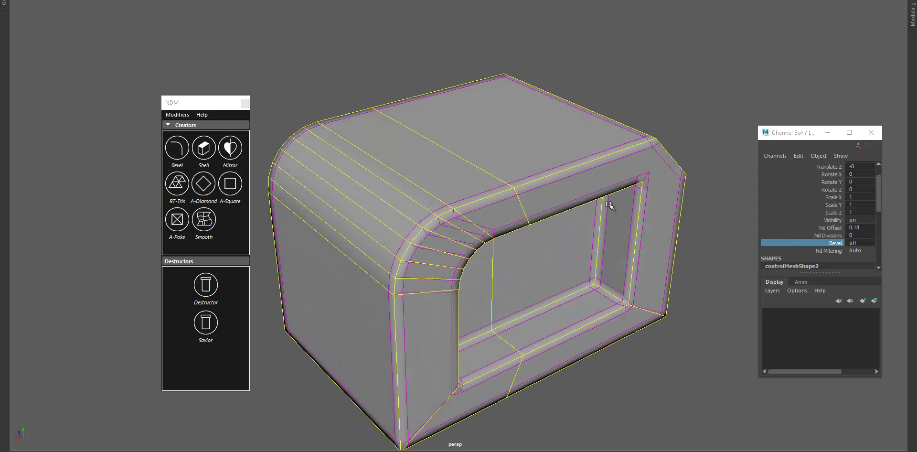
alt+drag(447, 233, 476, 217)
Move the control mesh about 6.4 units along Z away from the beveled block and undo the move.
drag(648, 64, 654, 68)
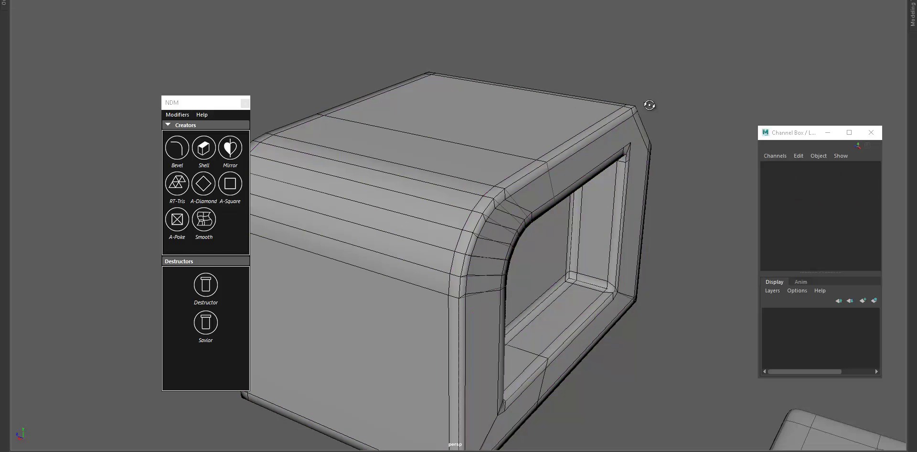
alt+drag(649, 103, 646, 171)
drag(348, 209, 91, 208)
drag(543, 39, 603, 168)
alt+drag(462, 103, 461, 150)
click(461, 151)
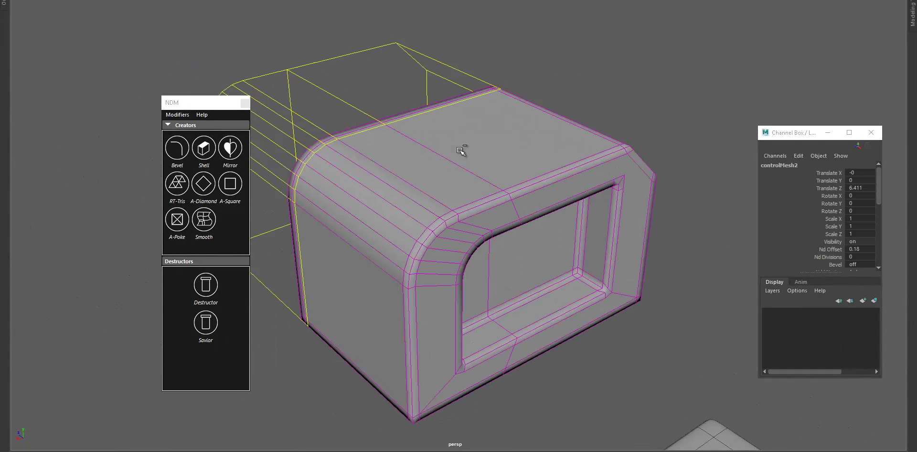
key(ctrl+z)
key(w)
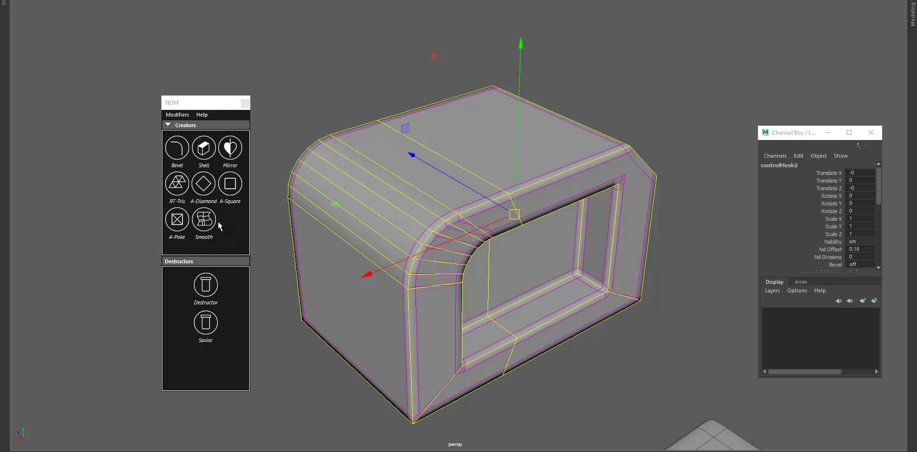
Try the NDM Smooth modifier on the control mesh, inspect the inner opening's corners, and switch Smooth off again.
drag(199, 104, 197, 83)
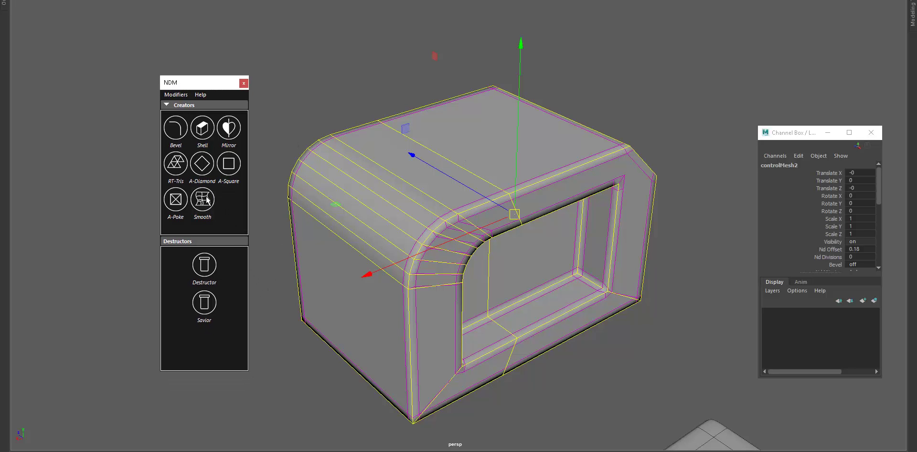
click(207, 201)
mouse_move(561, 110)
alt+mouse_down()
mouse_move(511, 101)
mouse_move(618, 191)
mouse_move(589, 177)
alt+mouse_up()
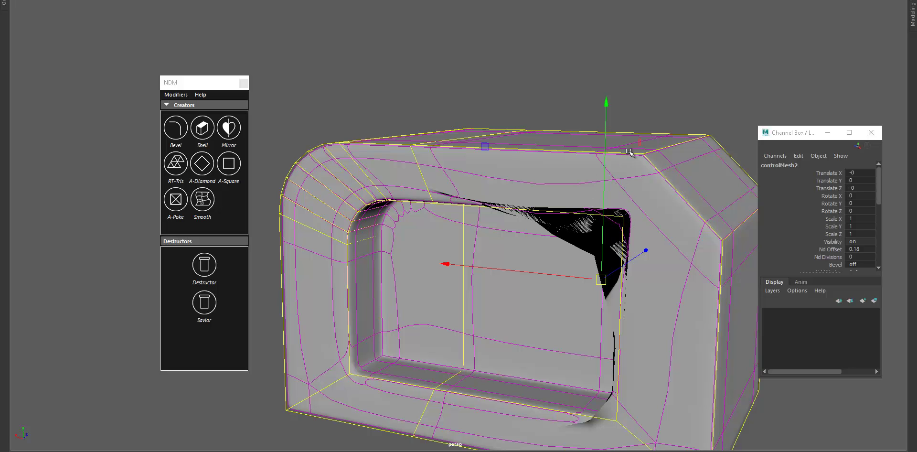
alt+drag(645, 185, 539, 178)
alt+drag(504, 204, 495, 208)
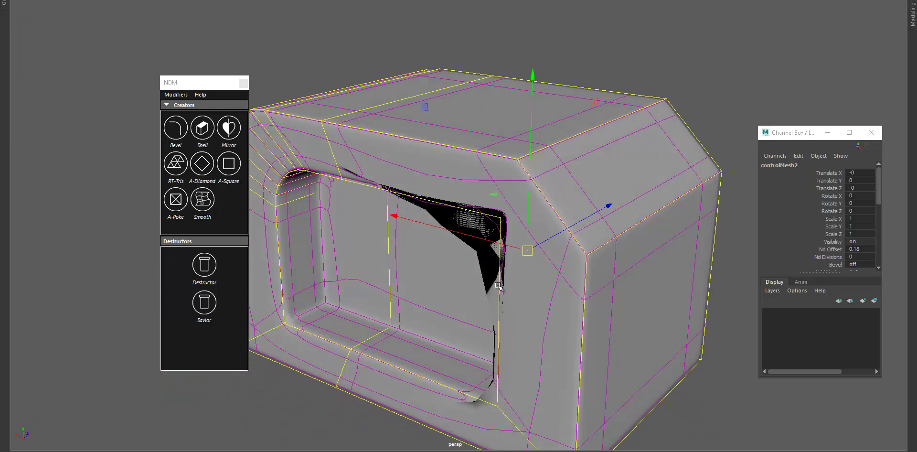
alt+drag(498, 285, 395, 238)
click(203, 200)
alt+drag(491, 158, 477, 159)
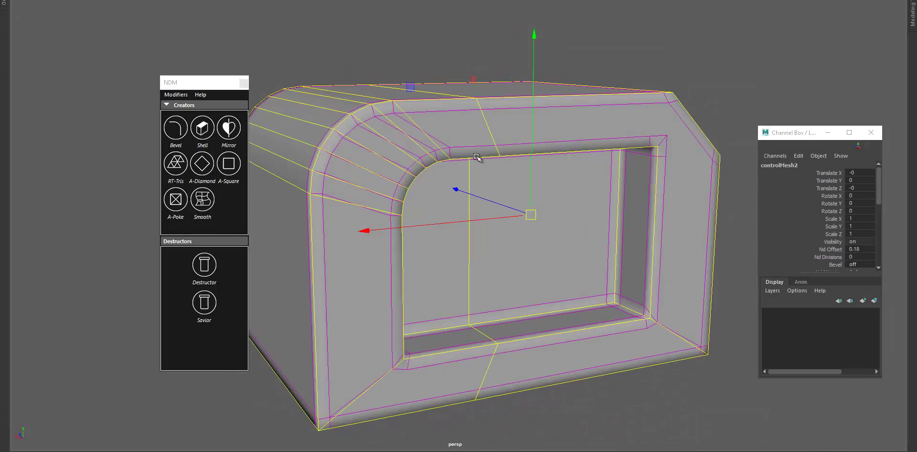
Switch the control mesh's Bevel attribute on and set its Nd Mitering to Uniform.
alt+middle_drag(574, 186, 655, 235)
scroll(814, 215, down, 1)
click(835, 243)
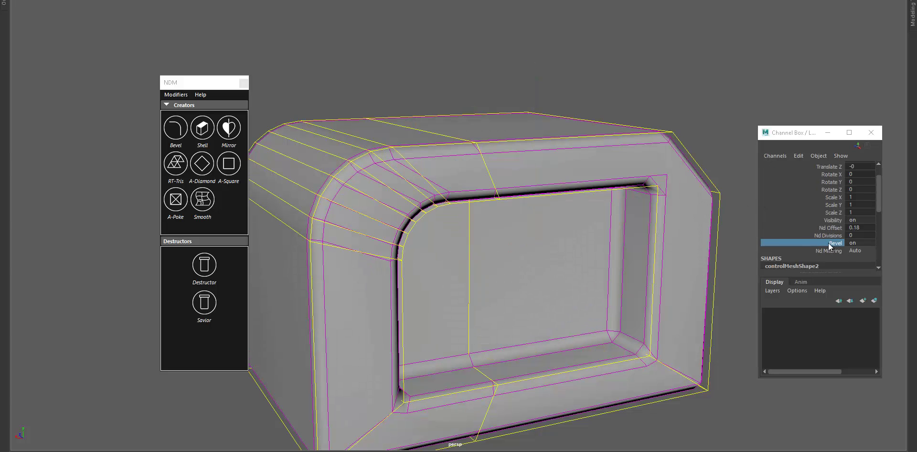
click(862, 250)
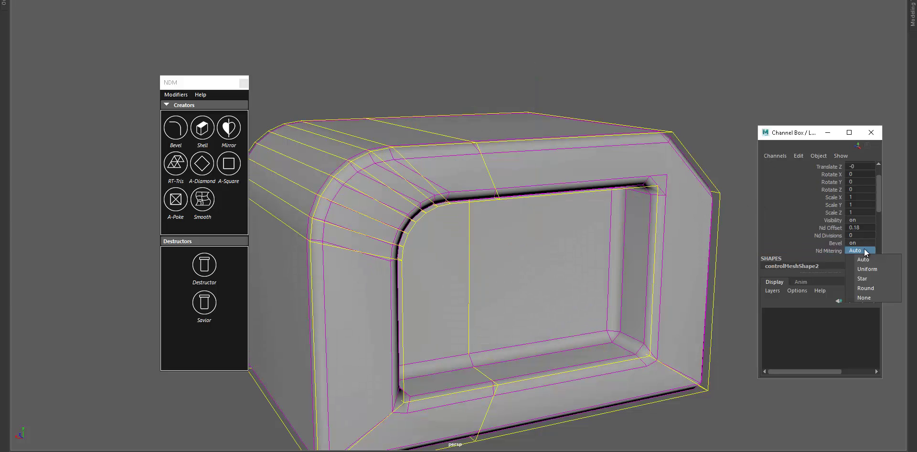
click(867, 269)
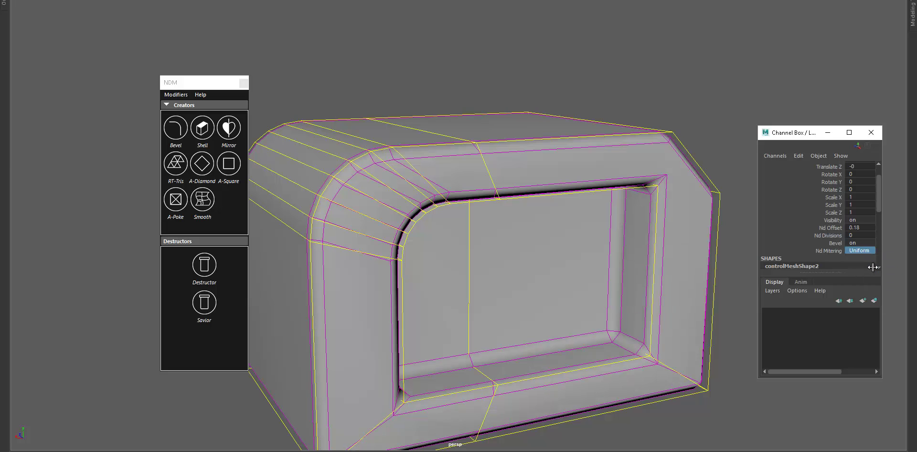
alt+drag(597, 250, 686, 240)
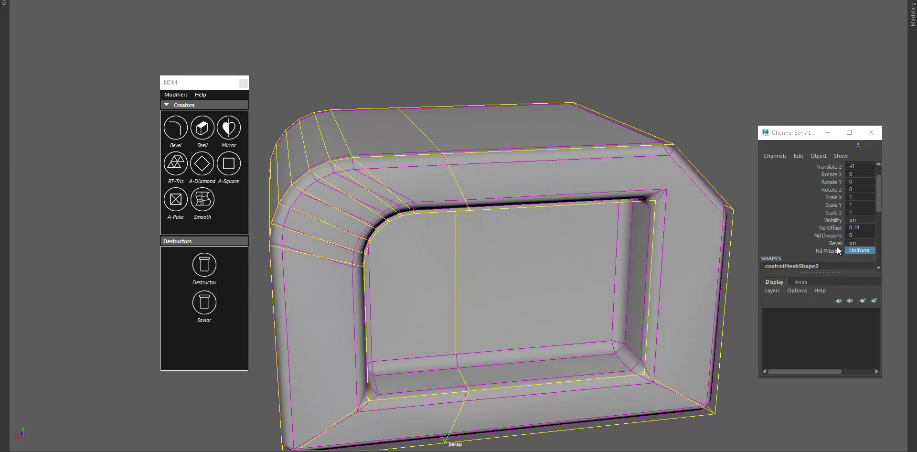
Set the control mesh's Nd Divisions to 4.
click(831, 235)
middle_drag(673, 206, 728, 210)
alt+drag(584, 165, 588, 169)
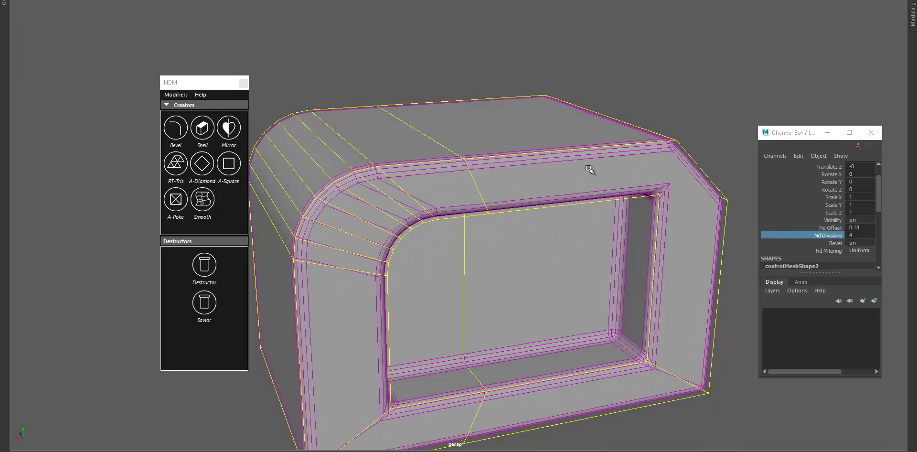
Try the Smooth modifier on the block with its four bevel divisions and undo it.
click(209, 204)
key(ctrl+z)
alt+drag(548, 133, 553, 137)
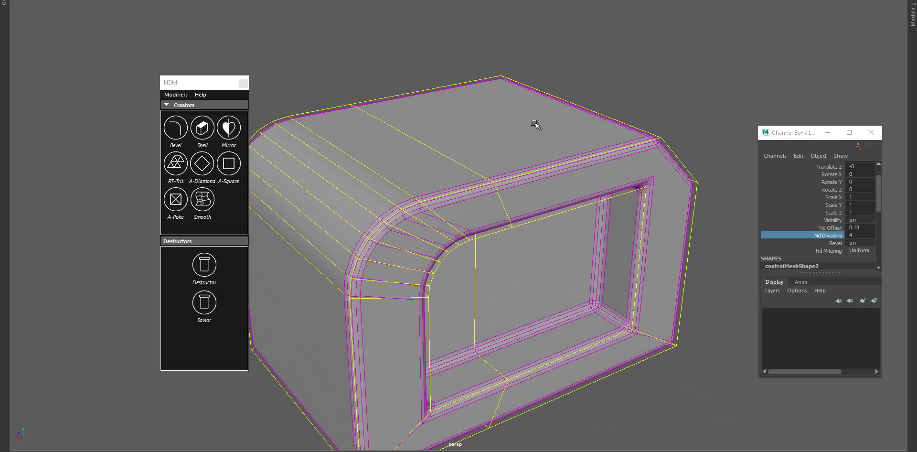
Bake the beveled block with the NDM Destructor and inspect the final mesh from several sides.
key(w)
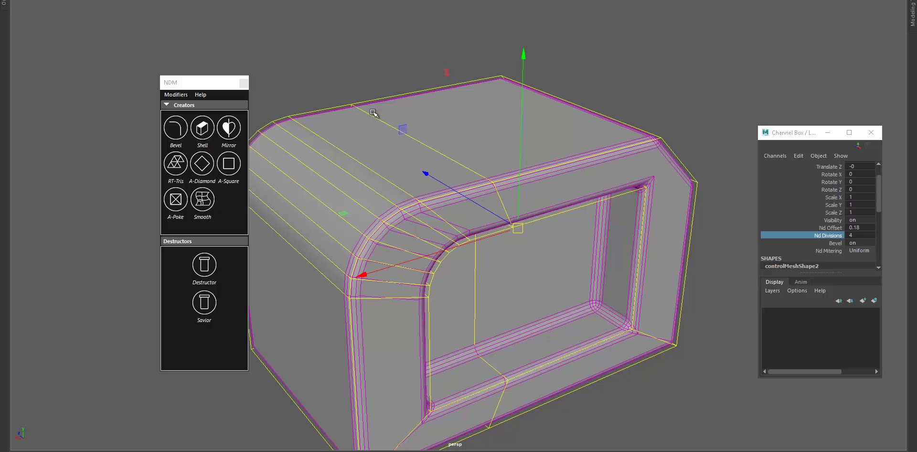
scroll(395, 154, down, 5)
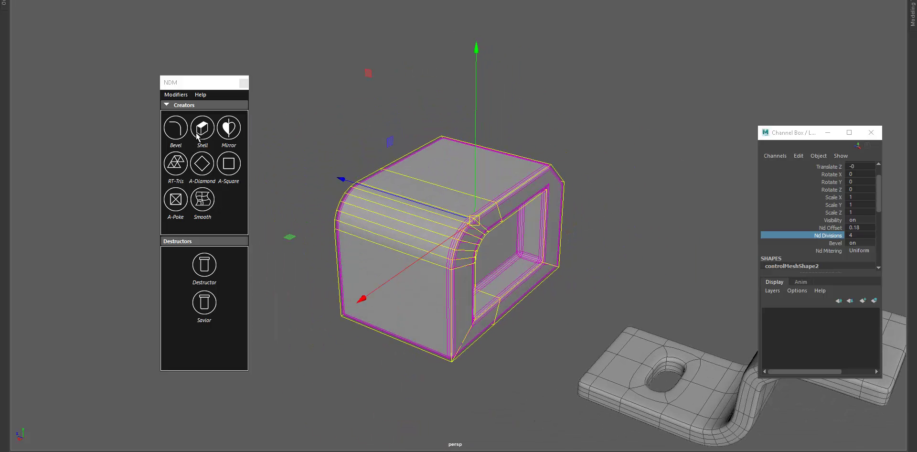
click(201, 273)
click(608, 120)
click(470, 200)
scroll(462, 287, up, 2)
alt+drag(462, 298, 353, 270)
click(621, 162)
alt+drag(506, 205, 535, 260)
click(463, 301)
alt+drag(463, 302, 592, 317)
alt+middle_drag(592, 317, 481, 290)
alt+drag(439, 219, 383, 152)
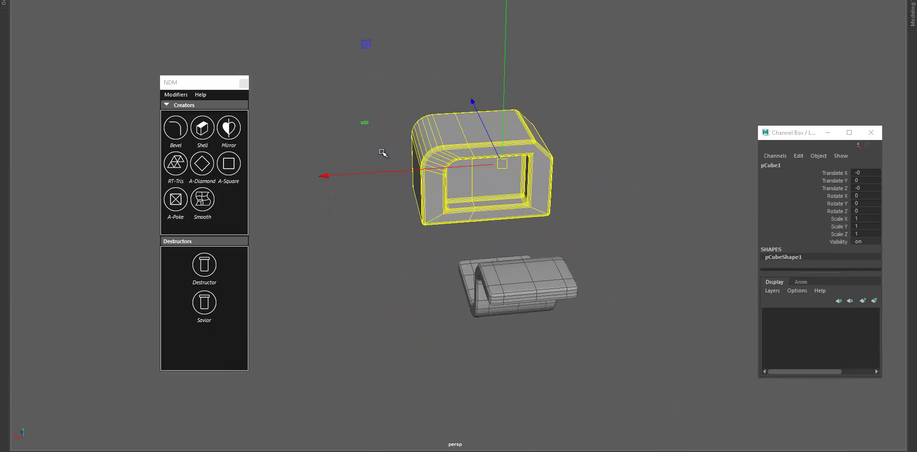
Create a new polygon cube in the empty area away from the block and the bent plate.
click(384, 303)
alt+drag(403, 188, 461, 222)
alt+middle_drag(461, 222, 479, 215)
scroll(429, 215, up, 2)
alt+drag(390, 215, 375, 224)
shift+right_drag(375, 224, 399, 178)
click(390, 175)
key(f)
click(235, 134)
alt+drag(512, 230, 543, 248)
click(829, 257)
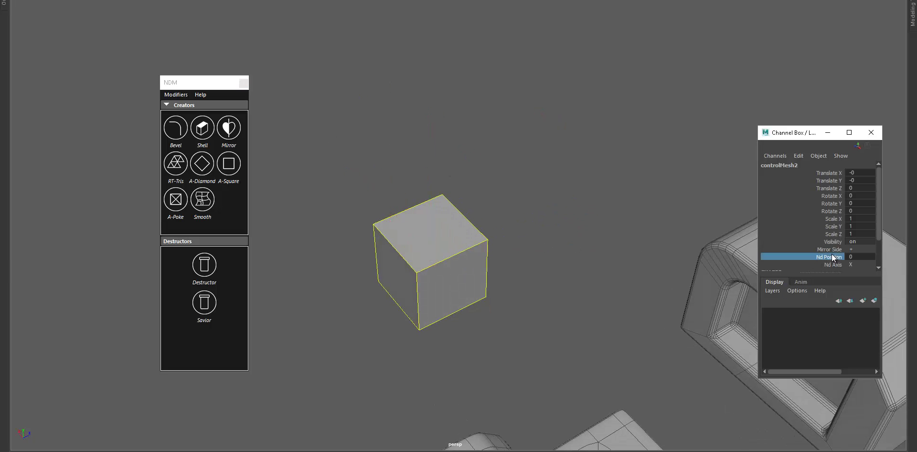
middle_drag(476, 263, 524, 262)
key(ctrl+z)
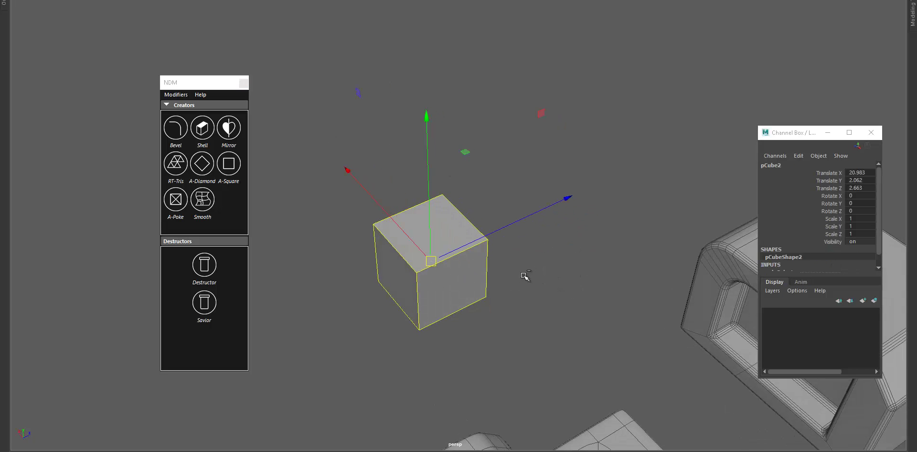
drag(430, 261, 487, 270)
key(ctrl+z)
Apply the Mirror modifier to the new cube and set its Nd Position to about 18.92.
click(229, 135)
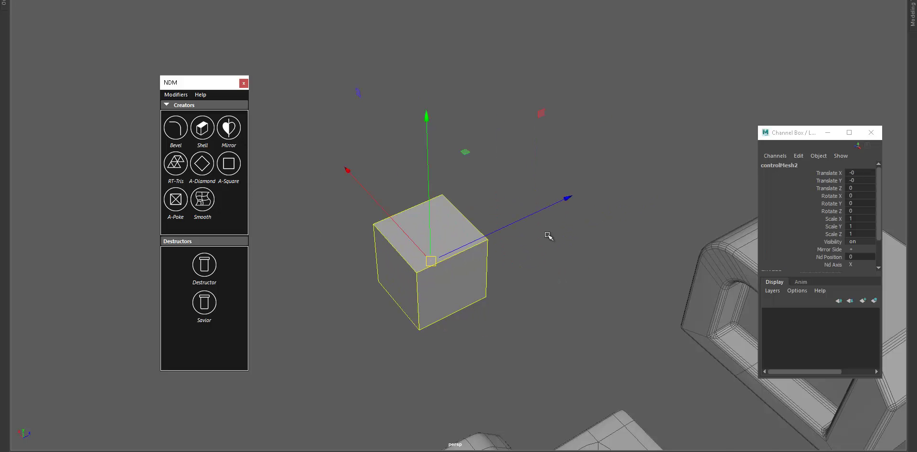
alt+drag(553, 237, 651, 256)
scroll(587, 272, down, 3)
alt+middle_drag(650, 256, 446, 288)
click(822, 257)
scroll(553, 290, up, 3)
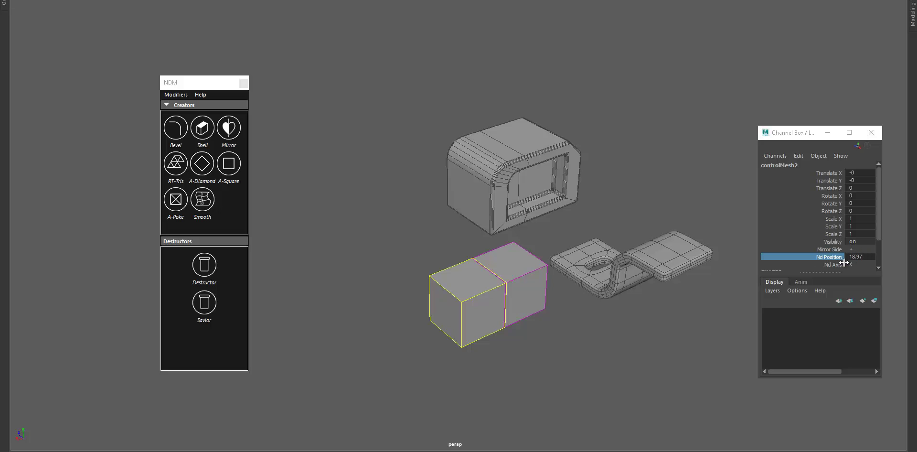
alt+drag(555, 332, 464, 315)
alt+right_drag(461, 291, 482, 377)
alt+drag(482, 377, 458, 316)
scroll(458, 316, up, 1)
middle_drag(424, 371, 423, 371)
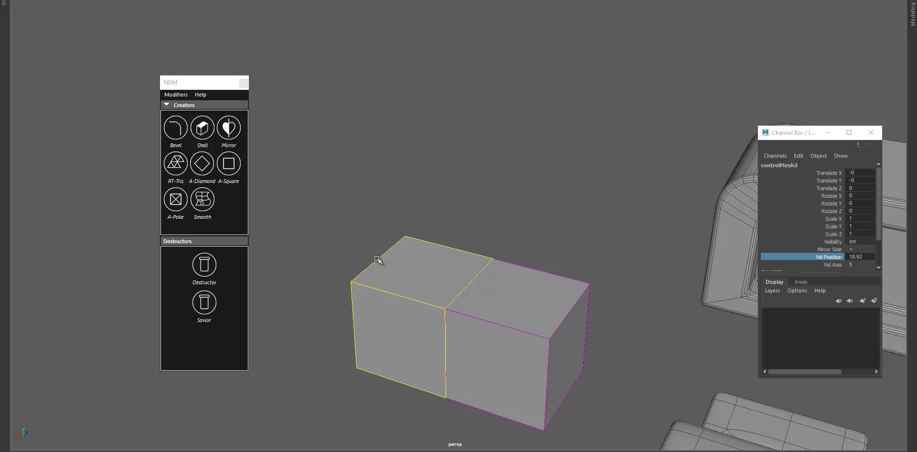
right_drag(376, 258, 332, 258)
drag(337, 263, 404, 315)
key(ctrl+z)
Raise the control cube's end face opposite the mirror plane and extrude it outward into another segment.
right_drag(403, 315, 402, 350)
click(385, 332)
alt+drag(367, 357, 350, 218)
key(ctrl+e)
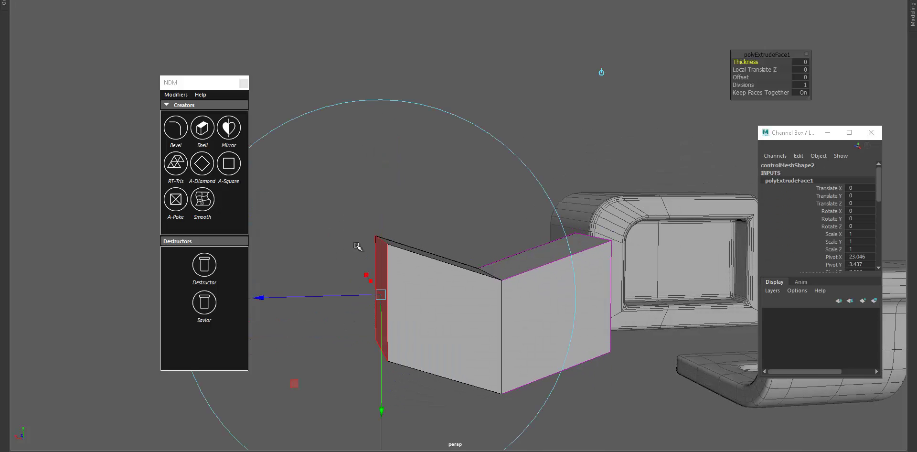
key(w)
drag(292, 297, 179, 362)
alt+drag(328, 311, 382, 340)
scroll(344, 332, up, 1)
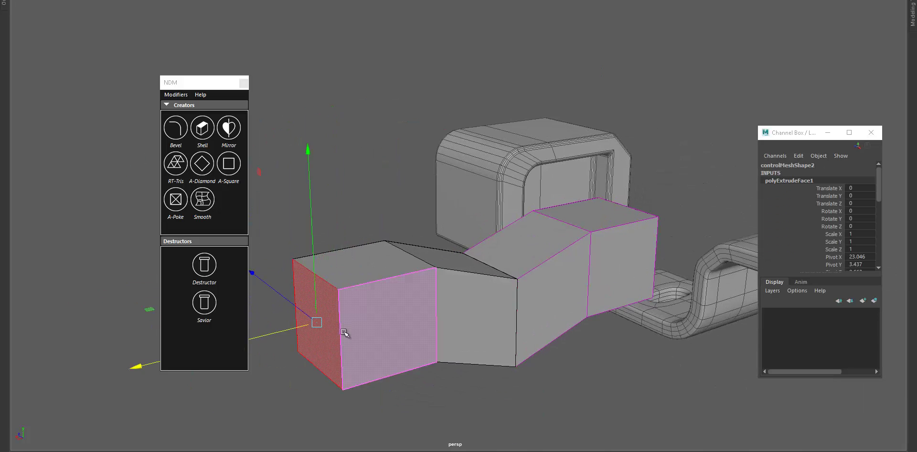
Delete the end face of the extruded segment and extrude the opening's top edge outward as a flat flap.
key(Delete)
right_drag(349, 329, 336, 253)
double_click(320, 277)
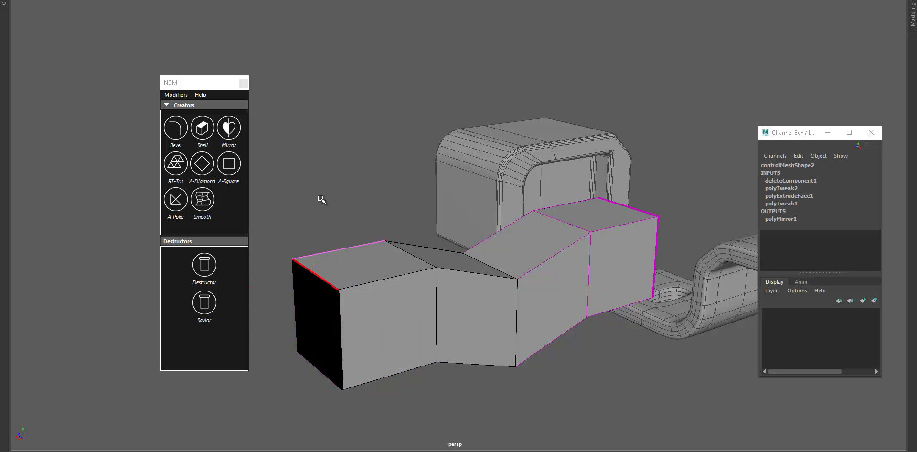
key(ctrl+e)
drag(308, 327, 172, 364)
right_drag(336, 291, 361, 268)
scroll(342, 308, down, 2)
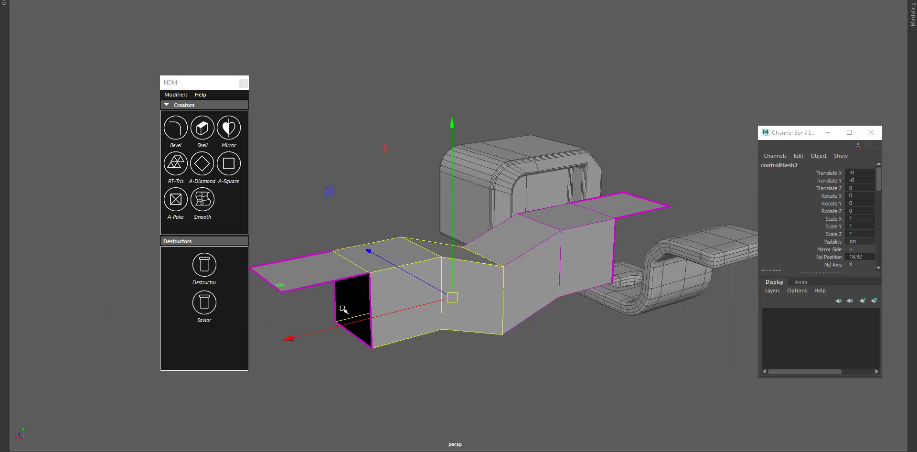
Set the control mesh's Nd Axis to Y.
alt+drag(342, 309, 296, 307)
alt+drag(374, 384, 568, 292)
key(ctrl+z)
alt+drag(587, 263, 402, 257)
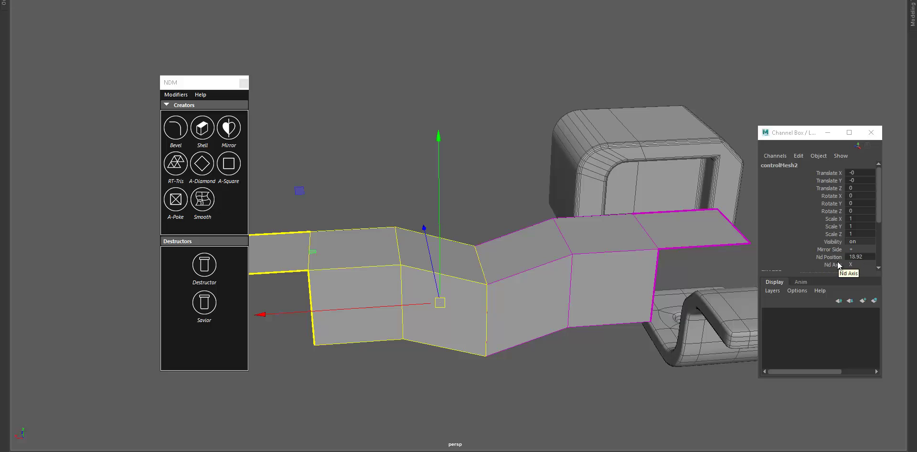
click(854, 265)
click(859, 284)
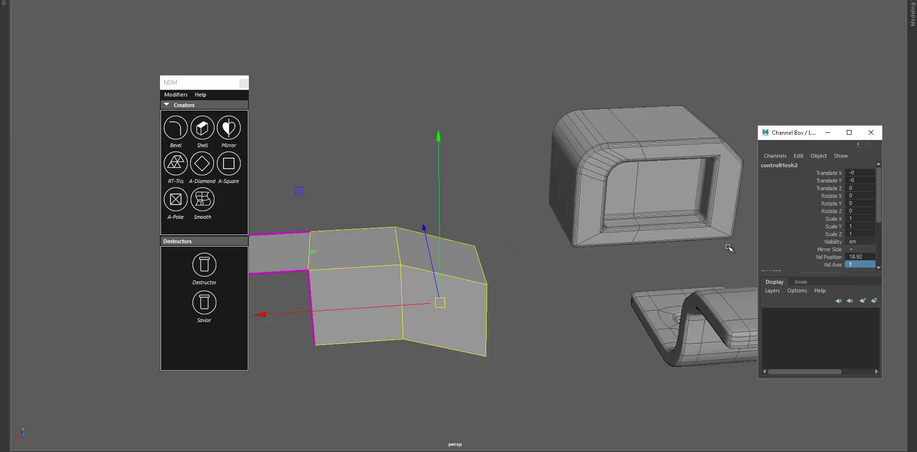
Set the Mirror modifier's Nd Position to about 5.94, placing the mirrored copy above the control mesh.
click(835, 258)
mouse_move(555, 263)
middle_down()
mouse_move(502, 274)
mouse_move(551, 276)
middle_up()
scroll(504, 288, down, 7)
alt+drag(526, 285, 564, 285)
middle_drag(430, 282, 331, 274)
middle_drag(497, 305, 433, 299)
scroll(445, 294, up, 3)
scroll(434, 299, up, 5)
alt+drag(445, 300, 415, 290)
middle_drag(435, 296, 430, 296)
alt+drag(454, 300, 341, 311)
Extrude the control mesh's closed end face outward into a new segment at the end opposite the flap.
key(F11)
click(447, 323)
key(w)
alt+drag(428, 380, 477, 360)
key(q)
key(ctrl+e)
key(w)
middle_drag(409, 348, 499, 348)
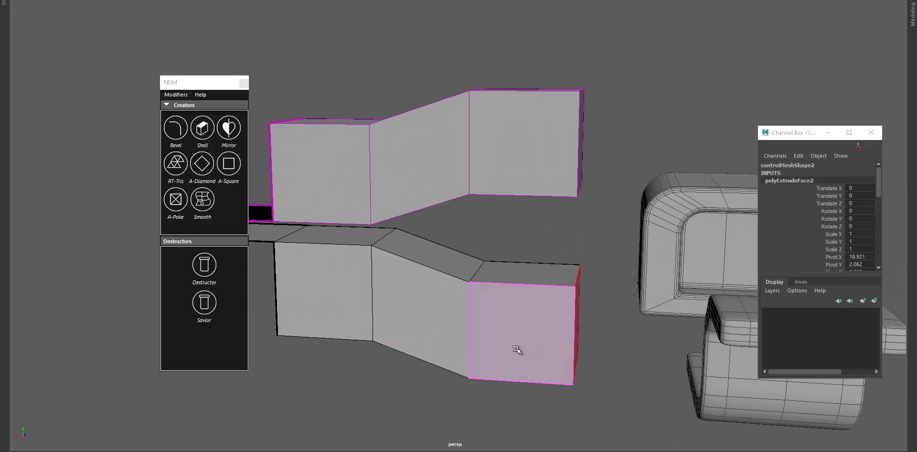
key(F8)
Set the control mesh's Nd Axis to Z.
alt+drag(542, 262, 568, 267)
click(856, 266)
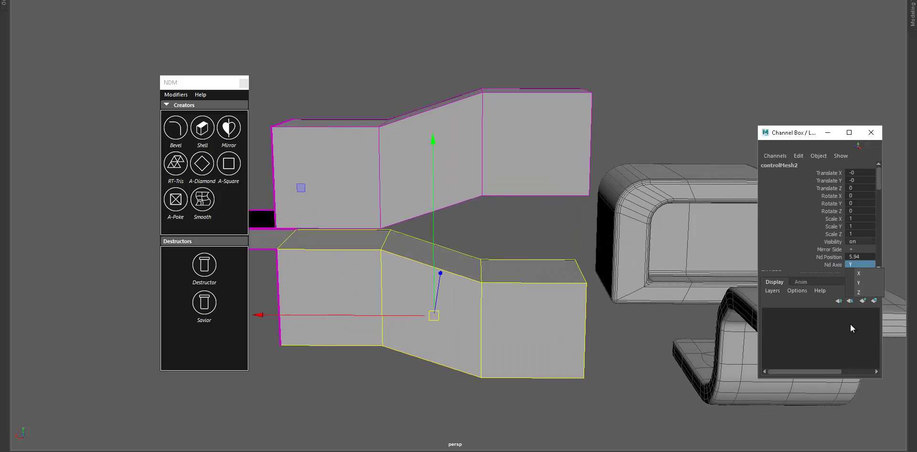
click(870, 293)
alt+drag(430, 277, 462, 313)
Extrude the outer side face of the control mesh's sloped middle segment sideways into a wing.
key(F11)
click(407, 327)
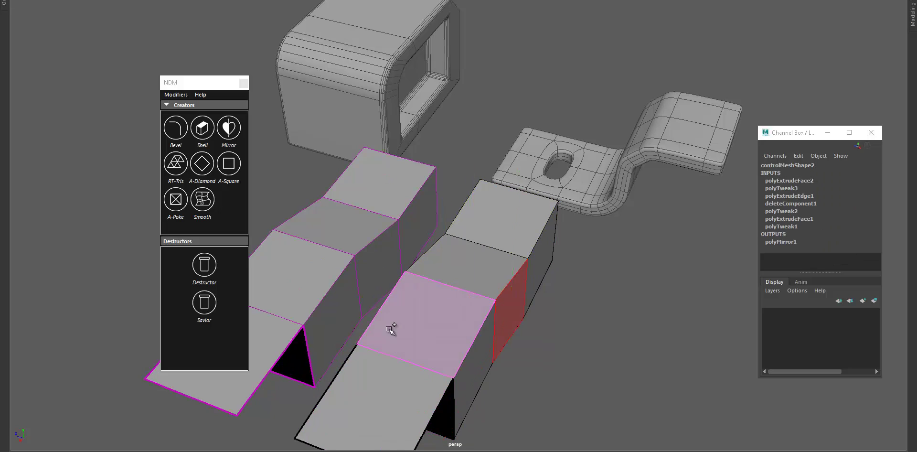
shift+middle_drag(444, 346, 475, 344)
key(ctrl+z)
key(ctrl+e)
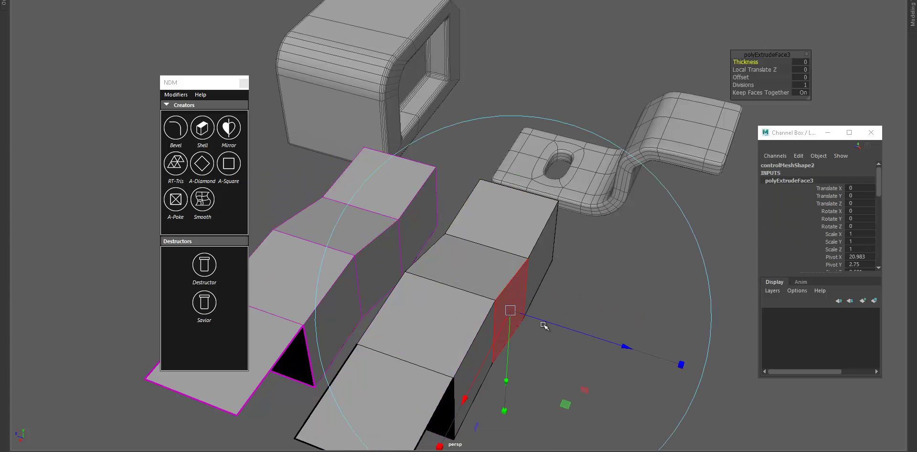
key(w)
shift+middle_drag(566, 373, 574, 345)
Bevel the outer top edge of the side wing into a rounded edge with several segments.
key(F10)
click(607, 317)
alt+drag(605, 320, 556, 350)
key(ctrl+b)
middle_drag(572, 296, 582, 293)
key(w)
right_drag(564, 286, 597, 254)
Adjust the Mirror modifier's Nd Position so the two halves meet side by side along Z.
alt+drag(597, 253, 540, 311)
shift+middle_drag(381, 295, 394, 313)
key(ctrl+z)
click(836, 257)
middle_drag(546, 309, 488, 312)
Bake the mirrored model into one mesh with the NDM Destructor.
key(w)
click(539, 348)
click(466, 275)
click(206, 279)
Select only the interior faces along the seam between the mirrored halves and delete them.
alt+drag(453, 321, 414, 294)
click(413, 375)
mouse_move(410, 336)
alt+mouse_down()
mouse_move(408, 314)
mouse_move(417, 336)
mouse_move(416, 326)
alt+mouse_up()
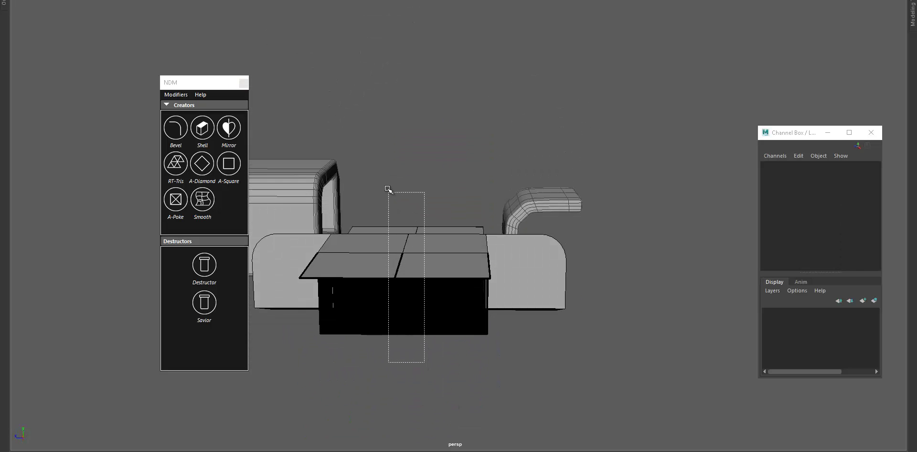
drag(388, 190, 386, 187)
alt+drag(381, 252, 400, 261)
ctrl+drag(374, 371, 258, 160)
ctrl+drag(425, 183, 592, 400)
key(Delete)
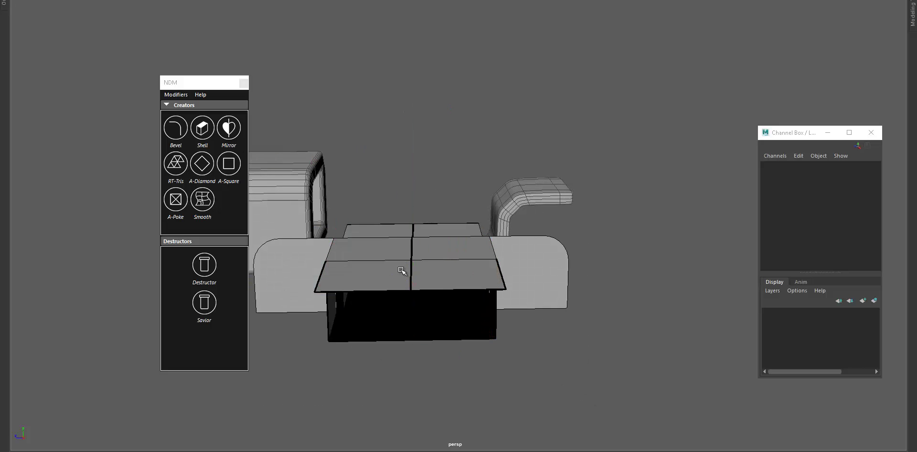
alt+drag(375, 253, 371, 306)
right_drag(371, 306, 508, 244)
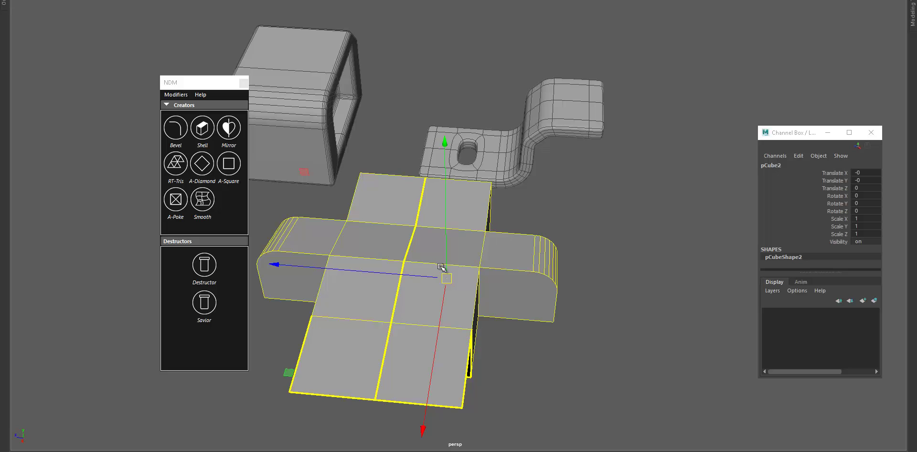
Select the vertices along the center seam and merge them to join the two halves.
right_drag(440, 266, 354, 280)
scroll(350, 282, down, 3)
alt+drag(350, 282, 386, 261)
drag(396, 158, 449, 392)
shift+right_drag(448, 331, 481, 159)
scroll(465, 265, up, 4)
alt+drag(437, 165, 335, 276)
key(F8)
Check the joined mesh in smooth preview from several sides and return it to the unsmoothed display.
key(3)
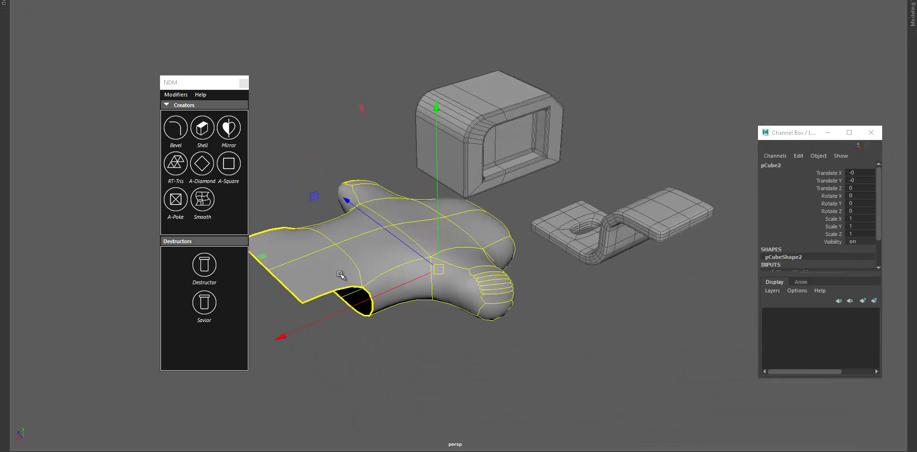
click(477, 358)
alt+drag(528, 116, 449, 152)
click(527, 267)
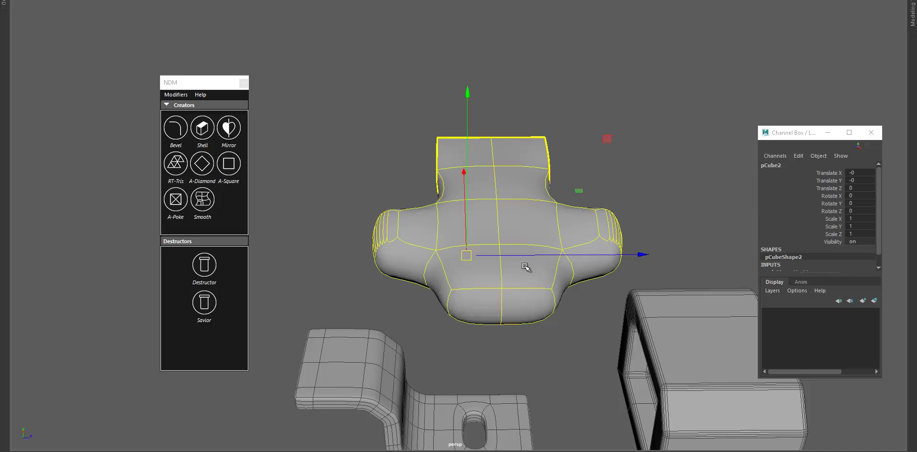
key(1)
alt+drag(420, 273, 518, 286)
alt+right_drag(518, 286, 593, 268)
alt+drag(593, 268, 621, 269)
click(350, 331)
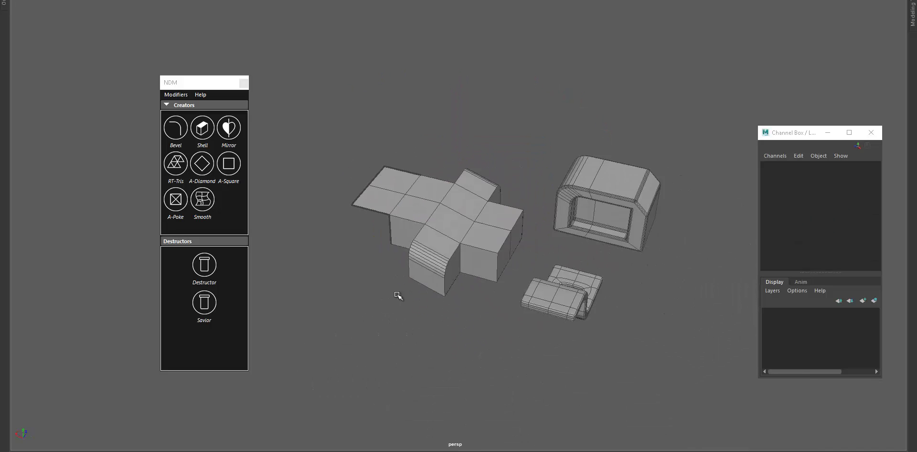
Move the open end's edge vertices of the joined cross-shaped mesh inward and downward so that end slopes.
alt+drag(399, 295, 458, 194)
click(429, 220)
alt+right_drag(420, 205, 453, 201)
alt+middle_drag(334, 129, 401, 153)
alt+drag(372, 134, 285, 210)
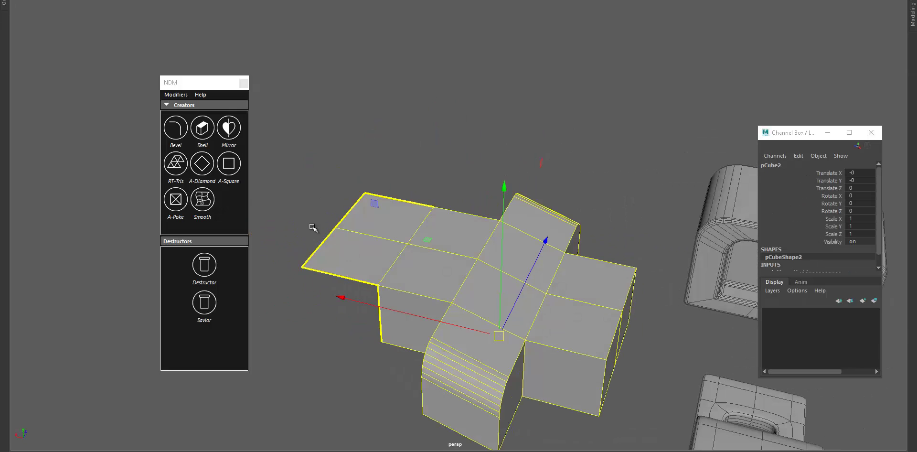
drag(194, 84, 162, 92)
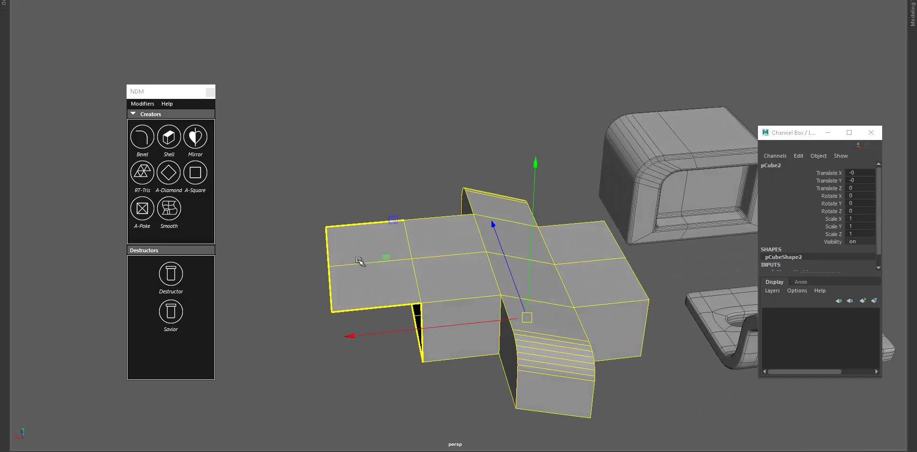
right_drag(348, 262, 311, 240)
drag(289, 184, 345, 370)
shift+middle_drag(286, 334, 325, 334)
alt+drag(405, 242, 416, 204)
shift+middle_drag(407, 192, 404, 218)
alt+drag(418, 280, 429, 268)
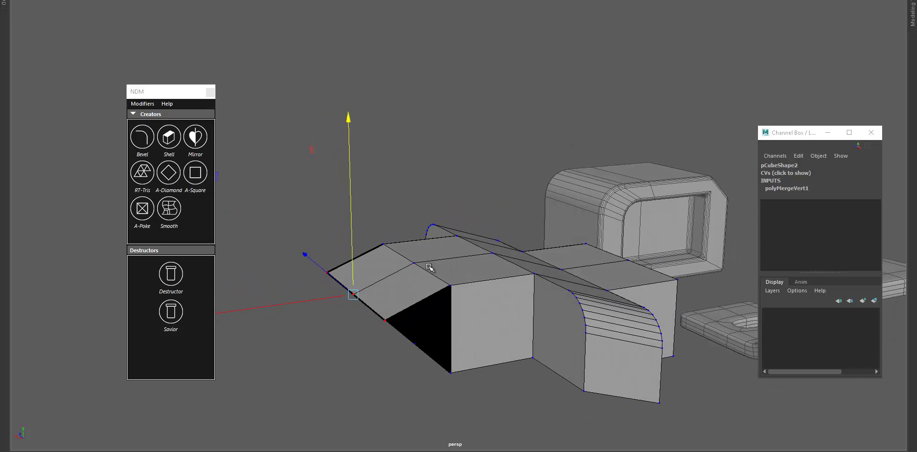
Extrude the two edges along the sloped open end straight down to form its end wall.
right_drag(381, 316, 377, 294)
click(365, 303)
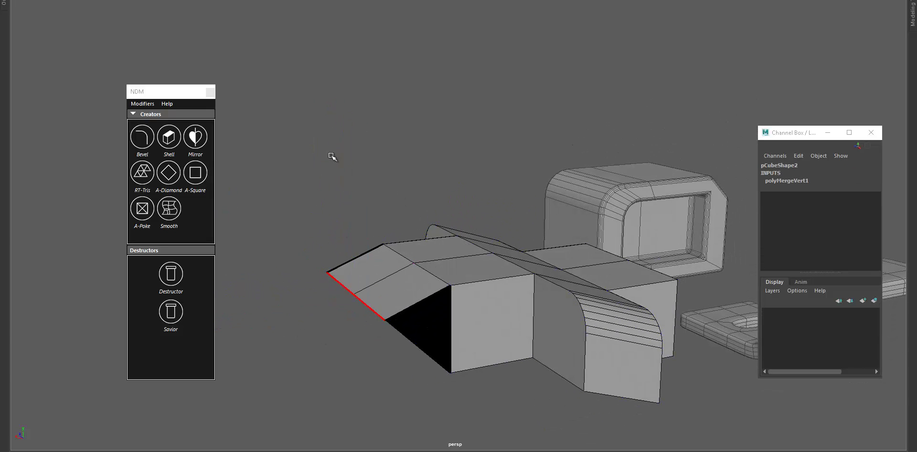
key(ctrl+e)
shift+middle_drag(354, 182, 366, 250)
alt+drag(396, 294, 438, 358)
key(ctrl+e)
alt+drag(368, 236, 435, 281)
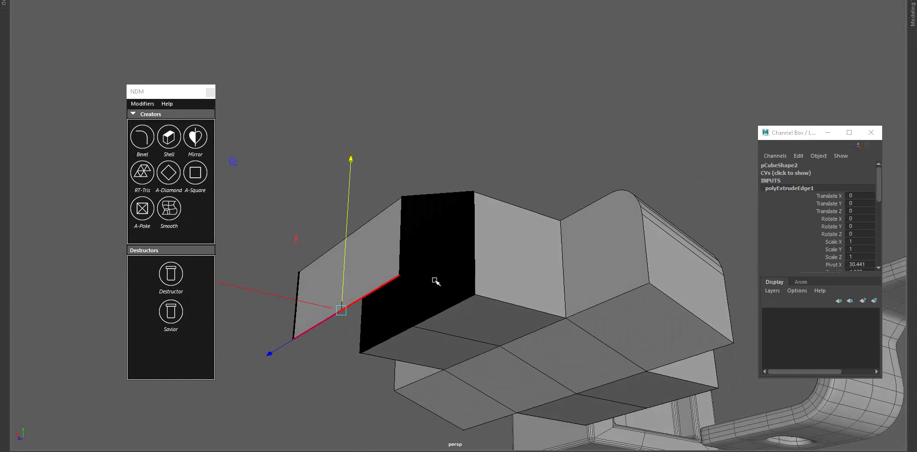
Bridge both pairs of facing lower edges to close the underside of the sloped end.
click(439, 317)
shift+click(381, 288)
key(g)
click(382, 342)
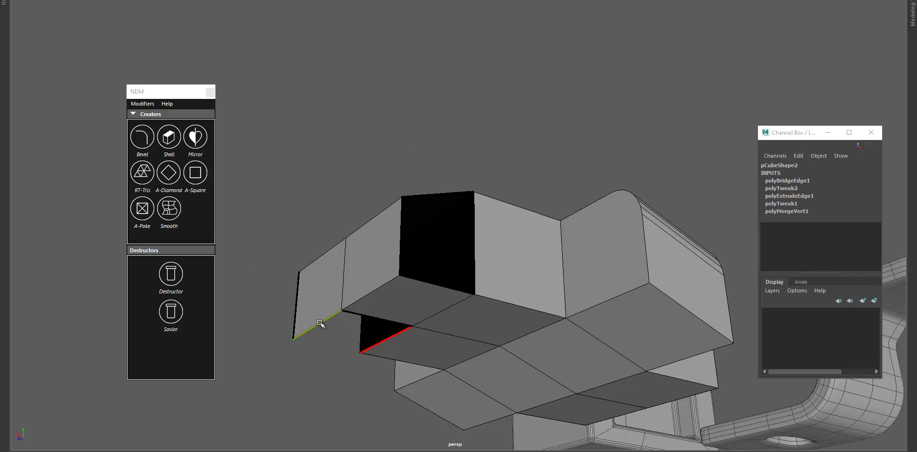
key(g)
Fill the open border loops on both sides of the sloped end.
double_click(426, 280)
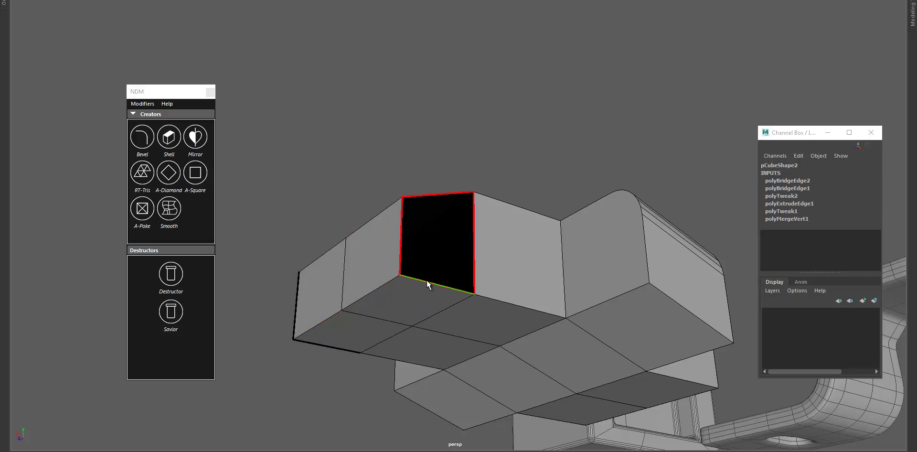
alt+drag(375, 282, 482, 232)
shift+right_drag(483, 232, 470, 353)
double_click(514, 322)
shift+right_drag(449, 257, 440, 373)
Return to object mode and apply the NDM RT-Tris modifier to the closed mesh.
right_drag(493, 274, 554, 210)
alt+drag(527, 273, 412, 307)
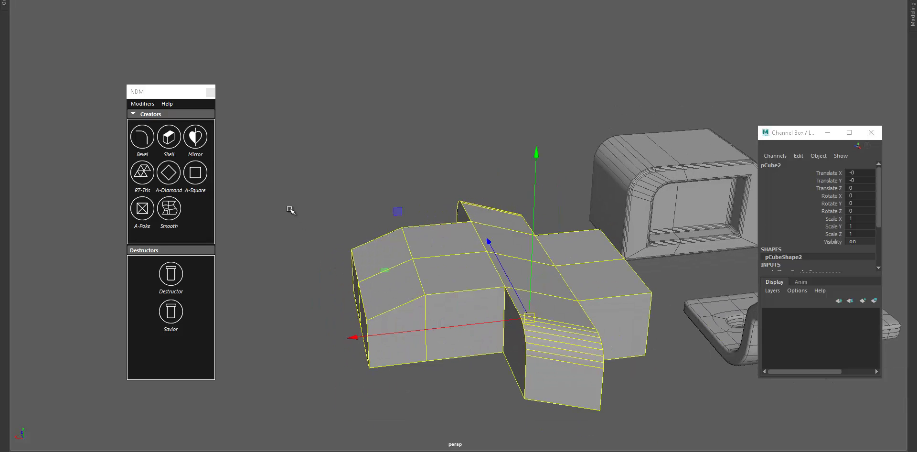
click(144, 172)
Extrude one face of the control mesh's end wall outward into a long block.
alt+drag(612, 287, 562, 262)
alt+drag(521, 309, 523, 375)
key(F11)
click(540, 350)
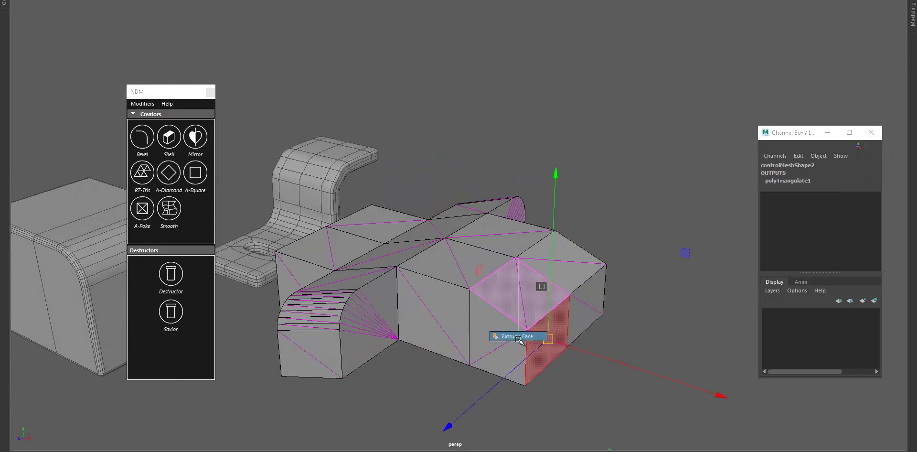
shift+middle_drag(482, 360, 572, 370)
alt+drag(573, 370, 454, 345)
Select the central top edge between the block and the body of the control mesh and add one division to it.
key(F10)
click(363, 316)
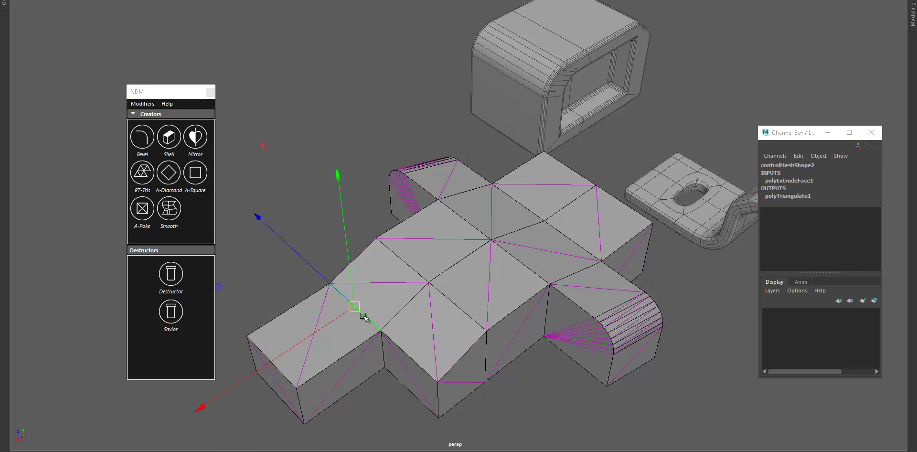
click(295, 371)
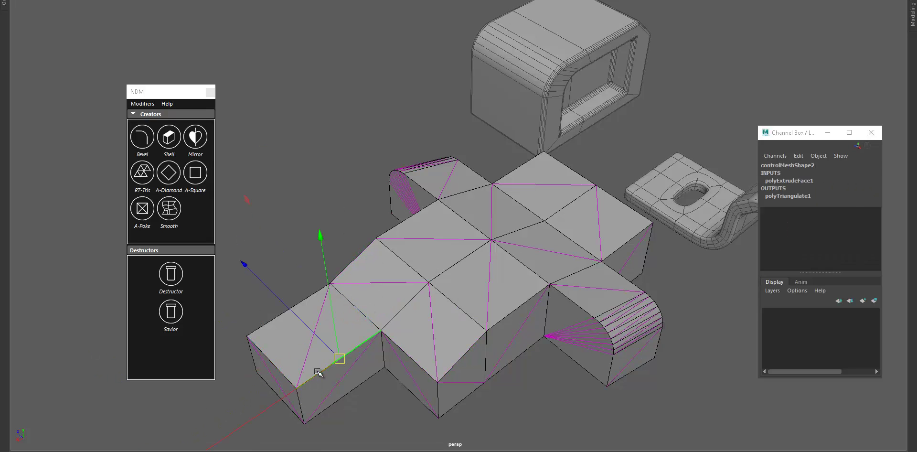
click(345, 308)
click(411, 274)
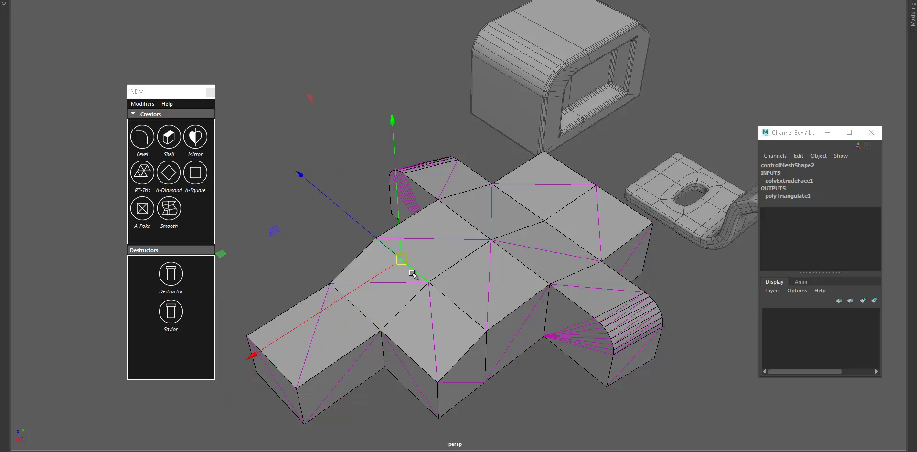
click(468, 263)
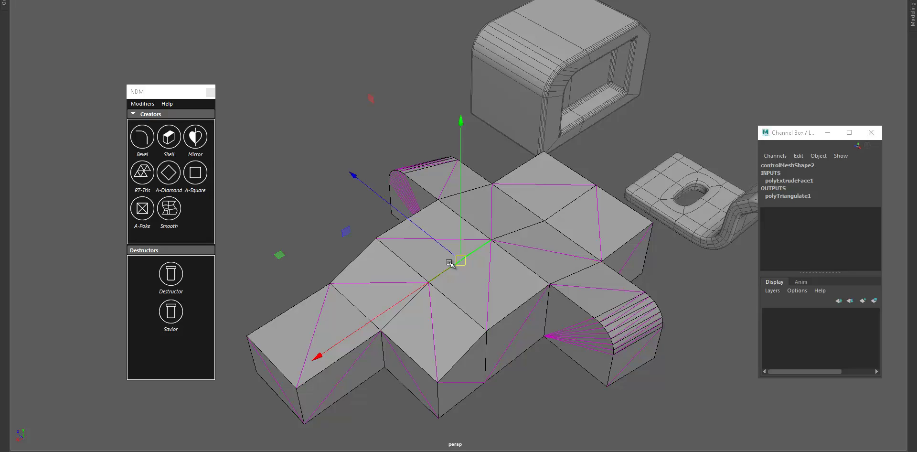
key(g)
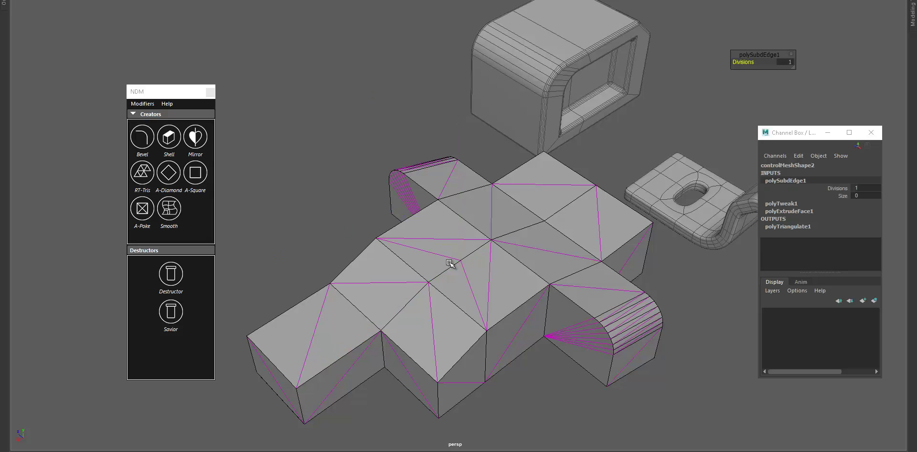
key(F9)
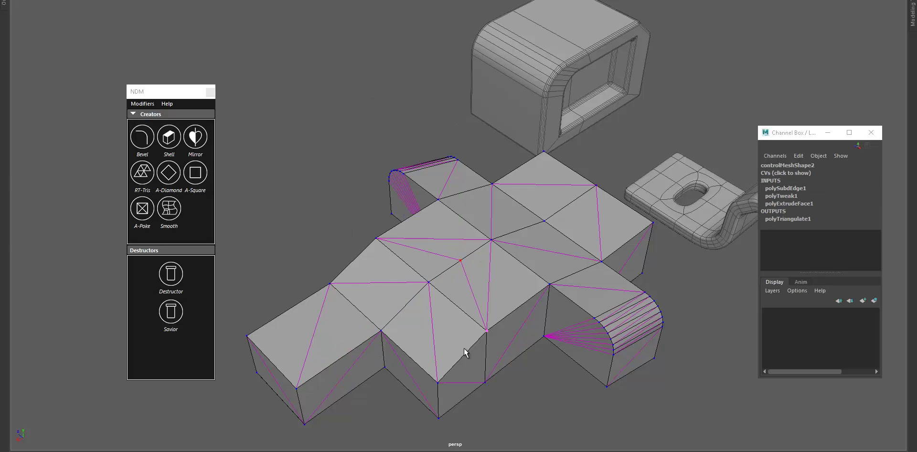
Add one division to each of three more top edges around the sloped faces near the extruded block.
key(F10)
click(403, 309)
key(g)
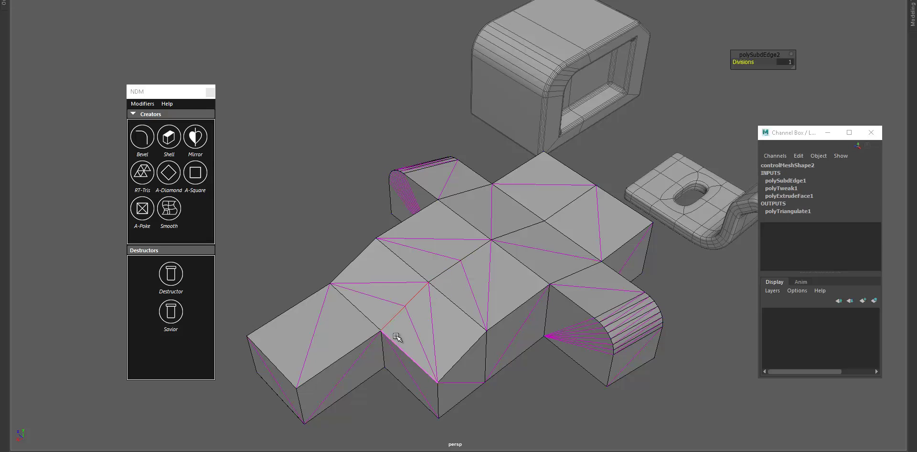
click(366, 315)
key(g)
click(409, 266)
key(ctrl+shift+d)
key(F11)
click(337, 349)
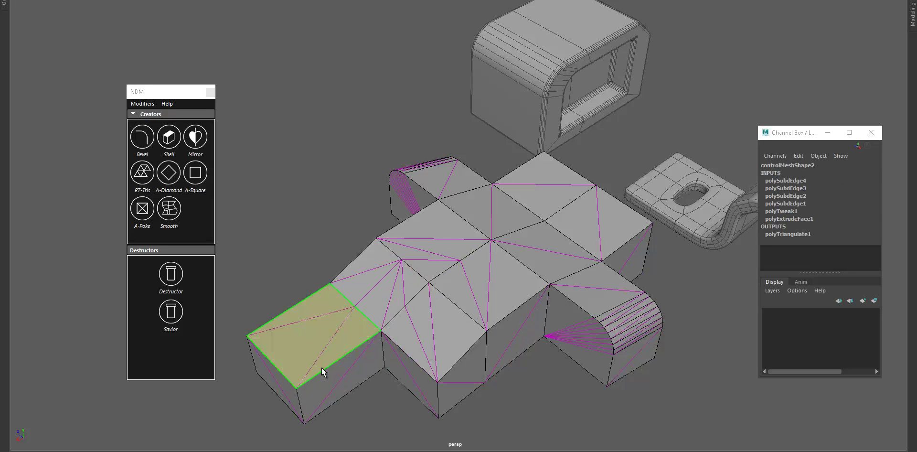
key(w)
right_drag(341, 359, 426, 279)
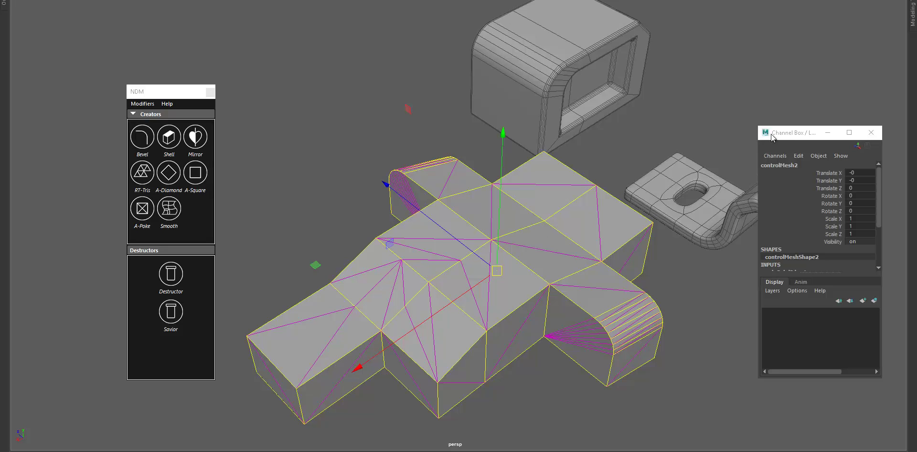
drag(781, 136, 783, 167)
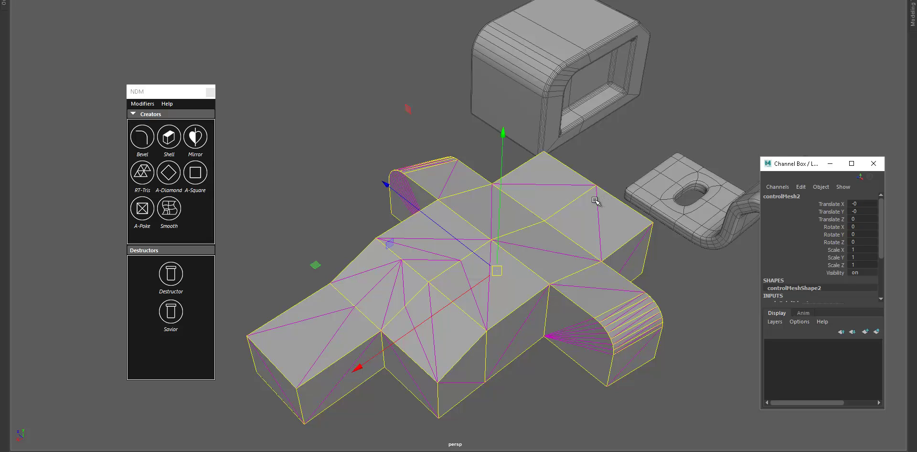
right_drag(403, 278, 304, 256)
Bake the live triangulation into the mesh with the NDM Destructor and quadrangulate the result.
right_drag(356, 333, 442, 238)
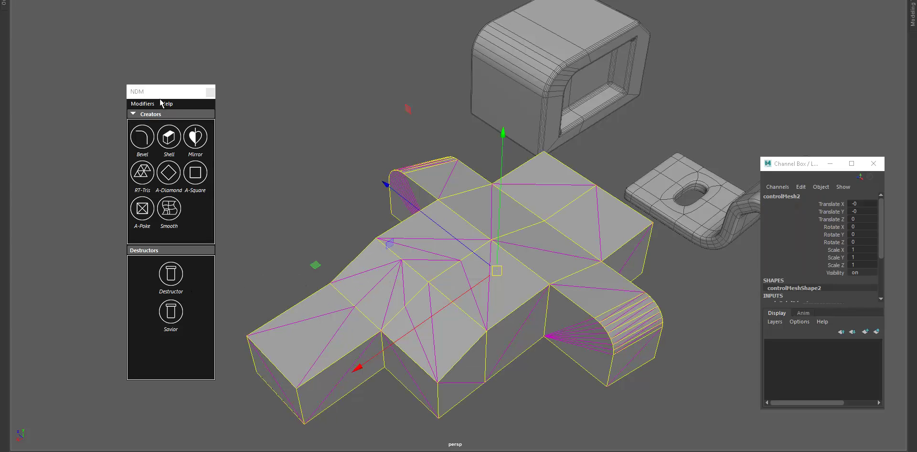
drag(162, 93, 147, 85)
click(152, 275)
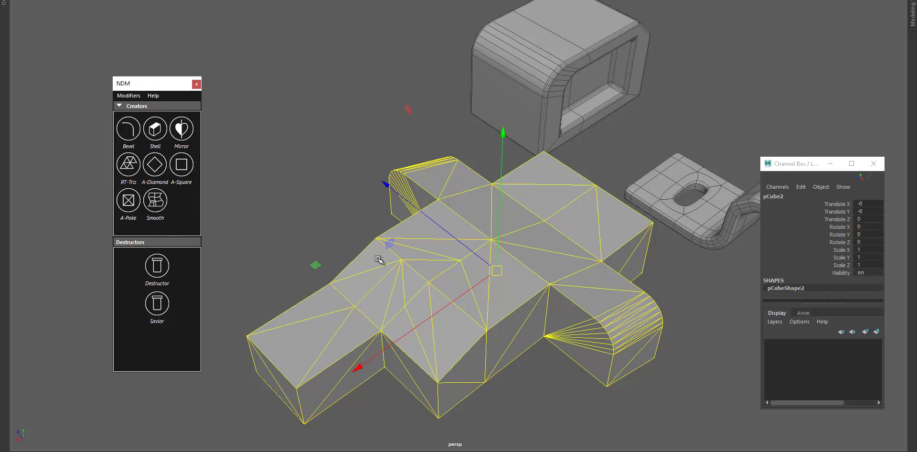
shift+right_drag(389, 227, 378, 366)
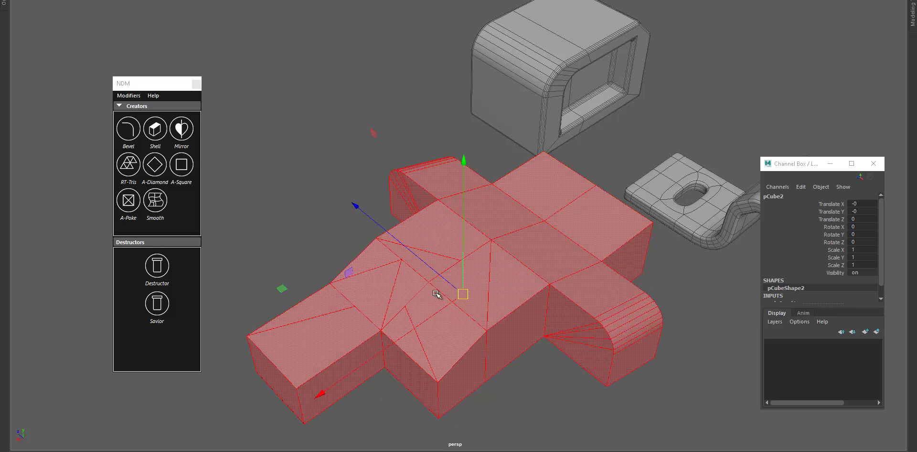
Try moving two of the added edge vertices near the extruded block.
alt+right_drag(406, 304, 459, 230)
alt+right_drag(417, 274, 474, 187)
click(417, 238)
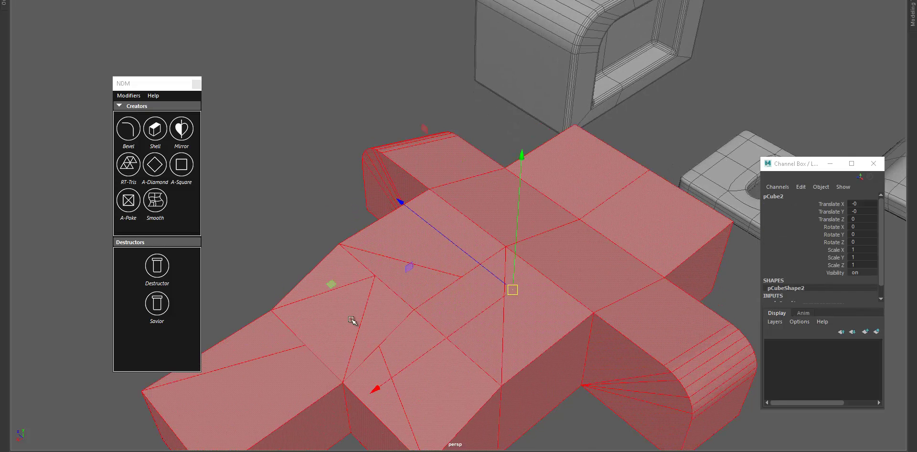
key(F9)
click(374, 276)
drag(374, 276, 356, 301)
key(ctrl+z)
click(308, 344)
ctrl+middle_drag(289, 390, 251, 392)
alt+drag(303, 373, 364, 310)
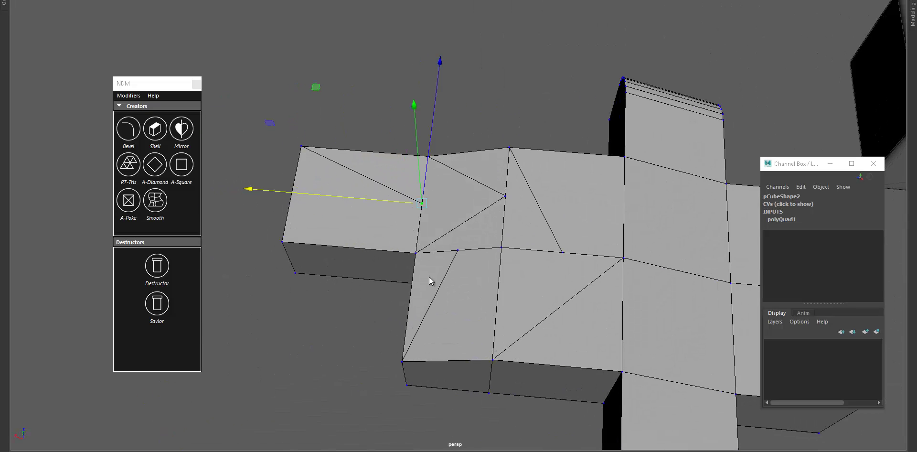
Inspect the leftover triangular faces around the added vertices in face mode, then return to object mode and deselect the mesh.
right_drag(436, 194, 430, 277)
click(445, 216)
click(476, 237)
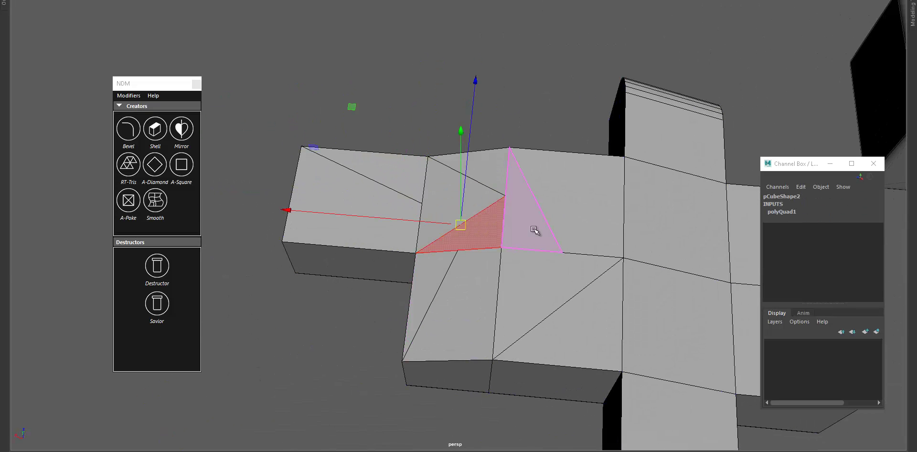
click(534, 229)
click(499, 313)
alt+drag(495, 312, 547, 304)
scroll(547, 305, up, 2)
right_drag(546, 301, 584, 215)
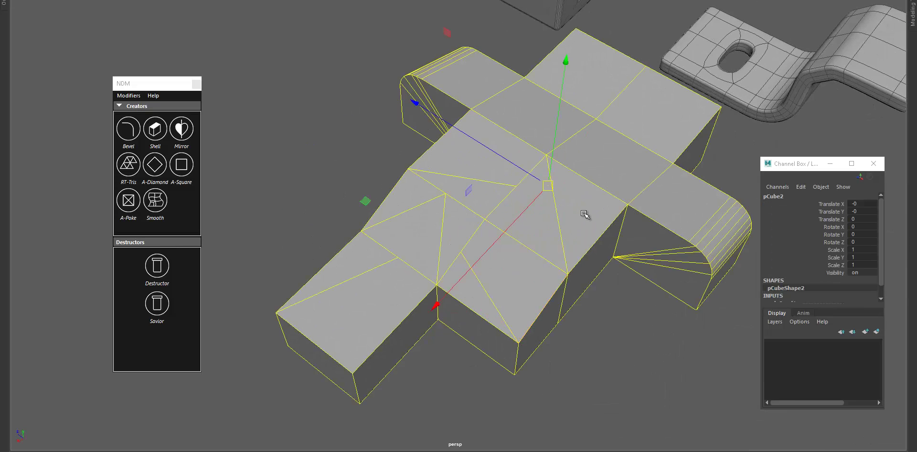
scroll(530, 302, down, 6)
click(543, 364)
scroll(431, 209, up, 4)
scroll(365, 205, down, 1)
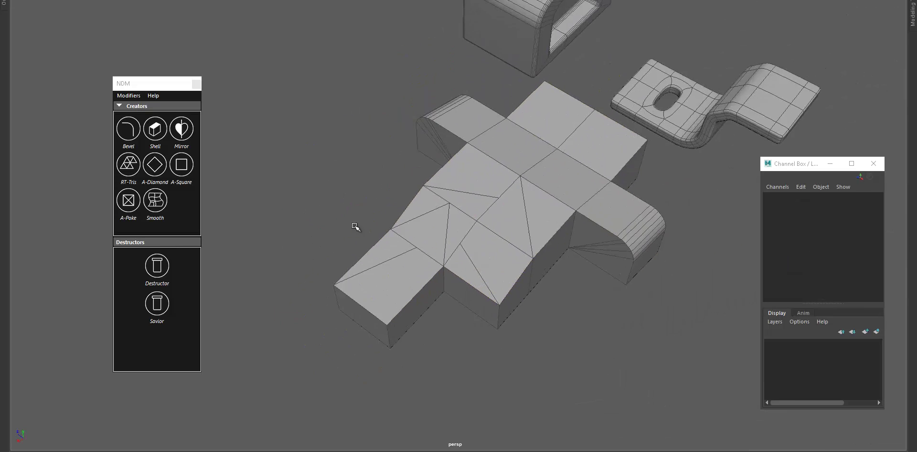
Create a polygon plane about 14.2 by 11.7 units in the empty space beside the models.
alt+drag(359, 229, 213, 198)
drag(142, 90, 119, 91)
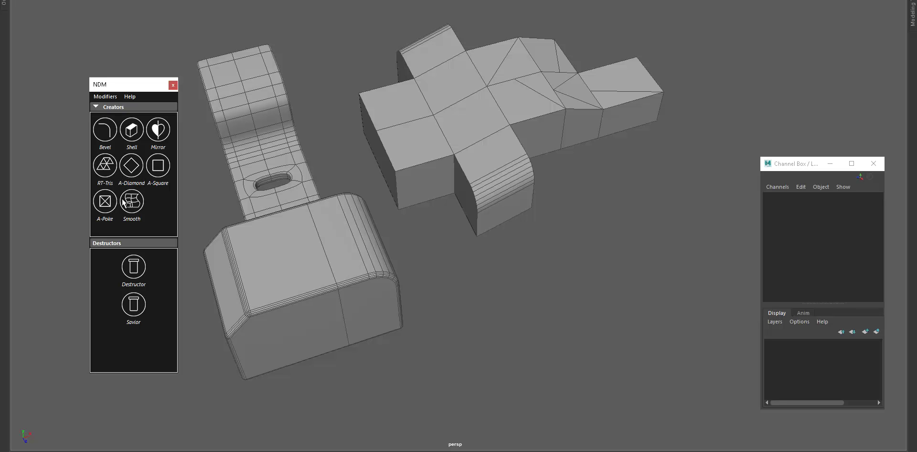
alt+drag(391, 259, 427, 231)
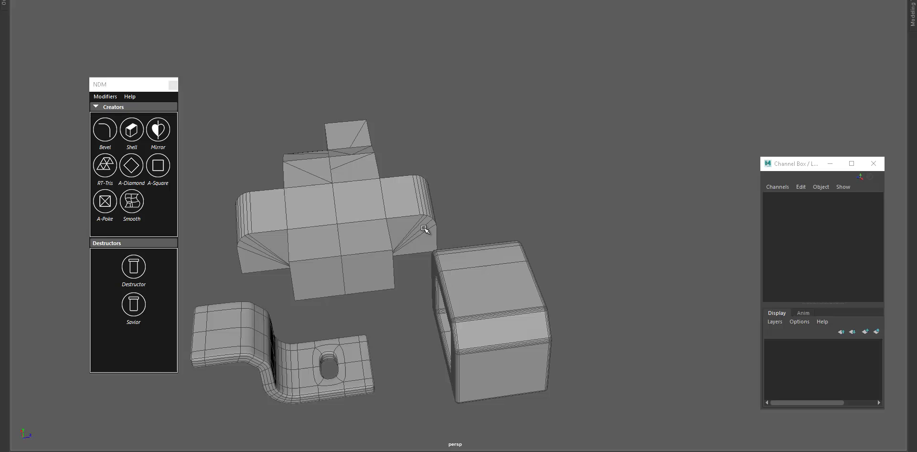
shift+right_click(487, 161)
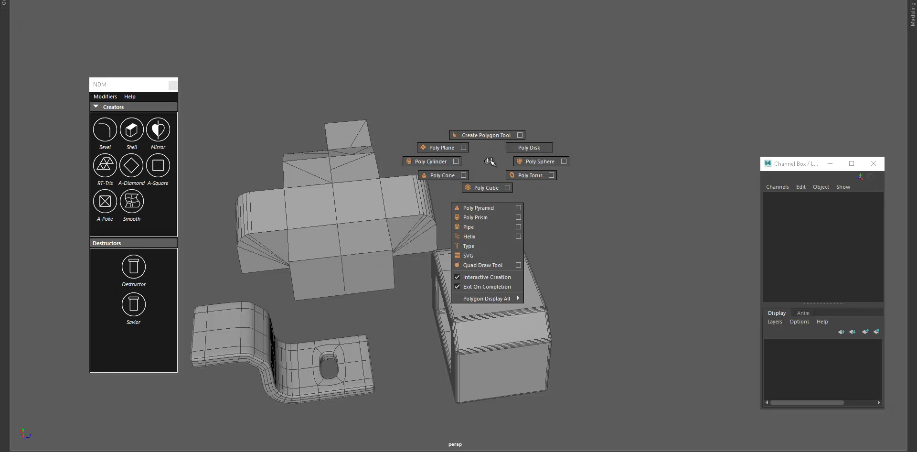
alt+drag(489, 160, 474, 201)
shift+right_click(497, 160)
drag(518, 229, 691, 180)
key(w)
alt+drag(631, 184, 501, 149)
alt+middle_drag(623, 189, 565, 176)
alt+drag(566, 178, 491, 172)
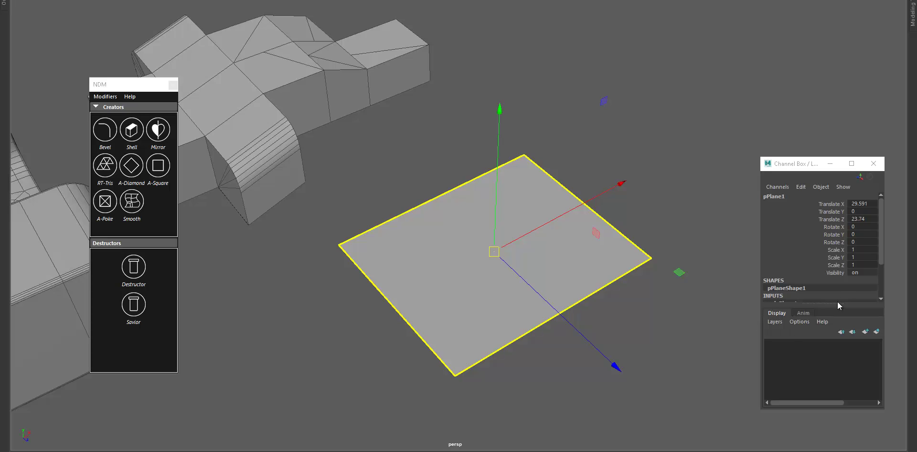
Increase the plane's width and height subdivisions together to form an even grid.
scroll(836, 292, down, 3)
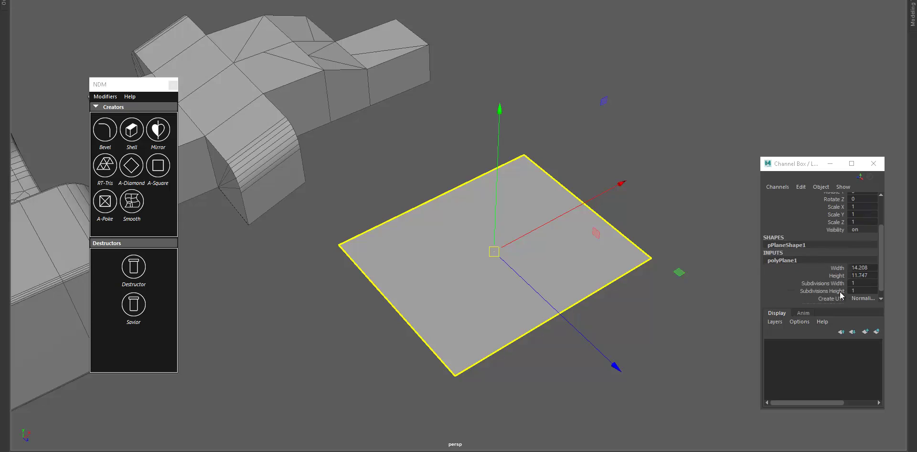
drag(840, 291, 823, 283)
scroll(614, 286, up, 1)
middle_drag(614, 286, 638, 290)
middle_drag(581, 295, 592, 298)
key(w)
scroll(781, 262, up, 3)
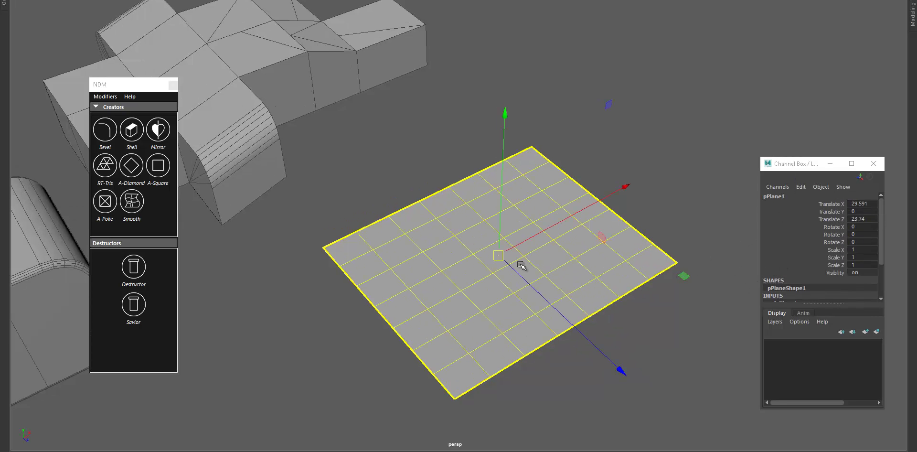
Apply the NDM A-Diamond modifier to the subdivided plane.
click(133, 171)
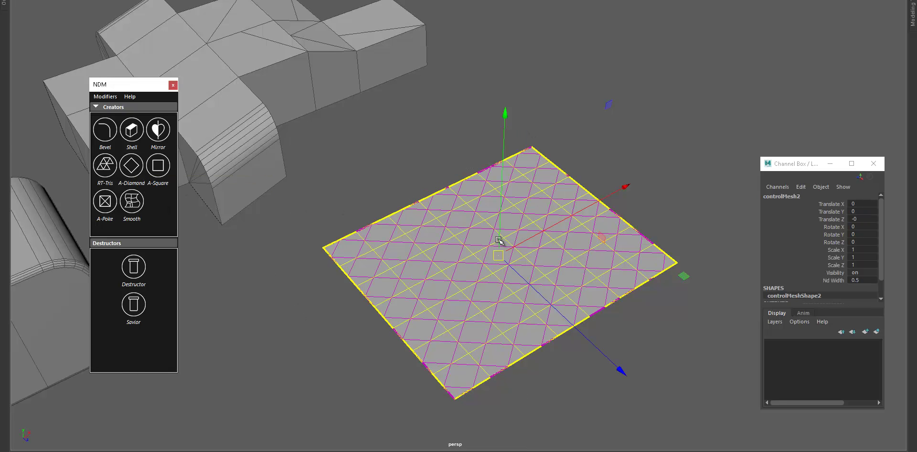
alt+drag(608, 289, 700, 287)
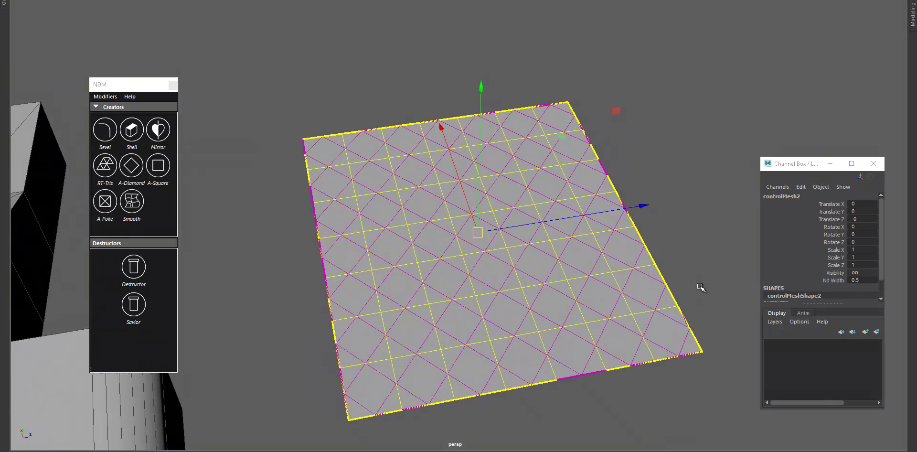
Lower the Nd Width of the plane's A-Diamond modifier to 0.26.
click(833, 280)
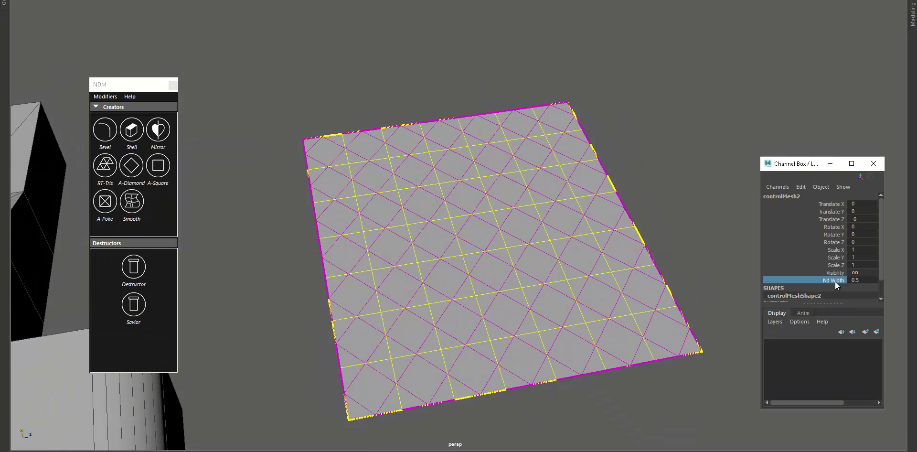
scroll(616, 258, up, 3)
middle_drag(514, 248, 497, 246)
alt+drag(501, 264, 464, 267)
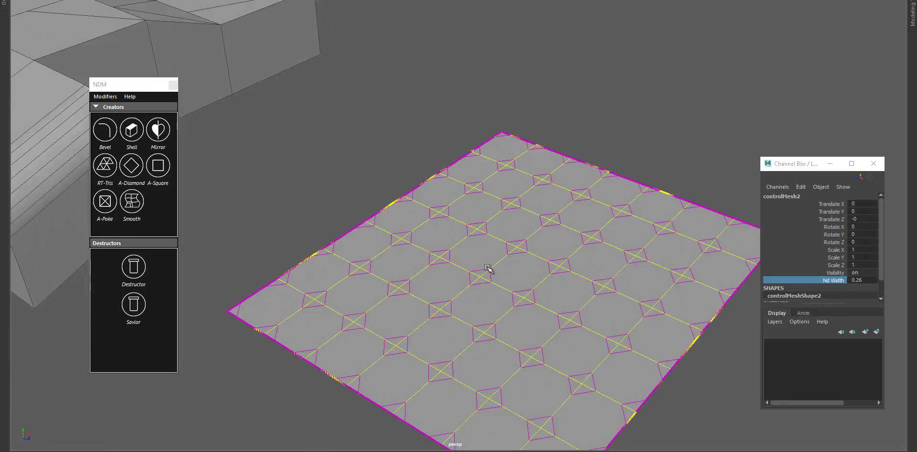
scroll(488, 269, down, 2)
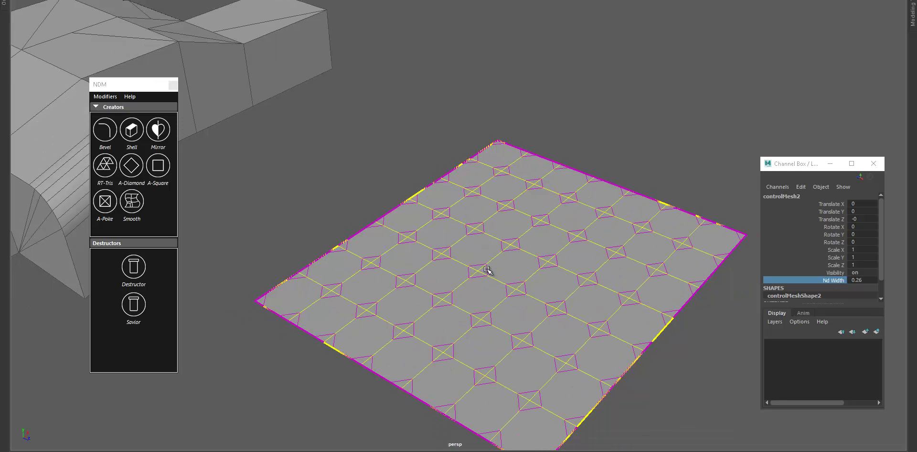
Raise the diamond pattern's Nd Width to 0.55, and reset it to 0.5.
mouse_move(517, 303)
middle_down()
mouse_move(528, 303)
mouse_move(515, 302)
middle_up()
scroll(517, 303, down, 1)
alt+drag(516, 303, 563, 306)
scroll(549, 305, up, 1)
alt+drag(512, 292, 562, 279)
middle_drag(489, 289, 508, 275)
click(859, 276)
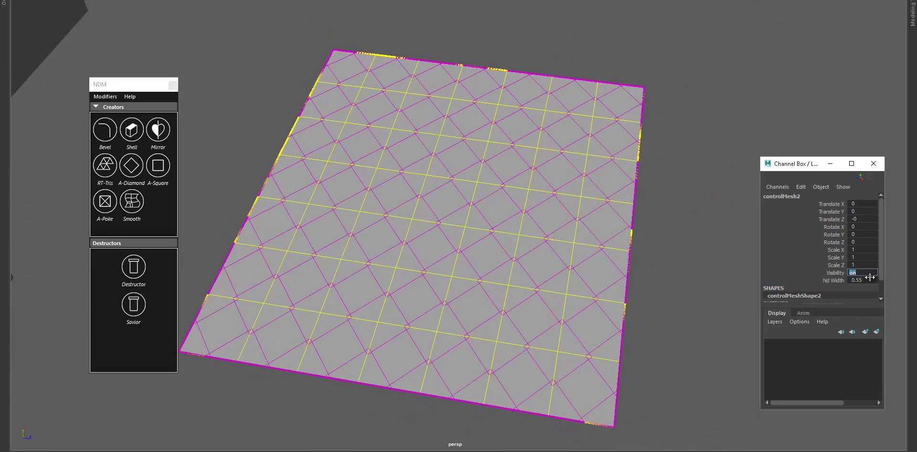
key(Return)
Extrude four adjacent border edges along one side of the plane outward to form a flat flap.
scroll(574, 342, down, 3)
alt+drag(575, 342, 575, 158)
click(575, 157)
alt+drag(625, 222, 594, 229)
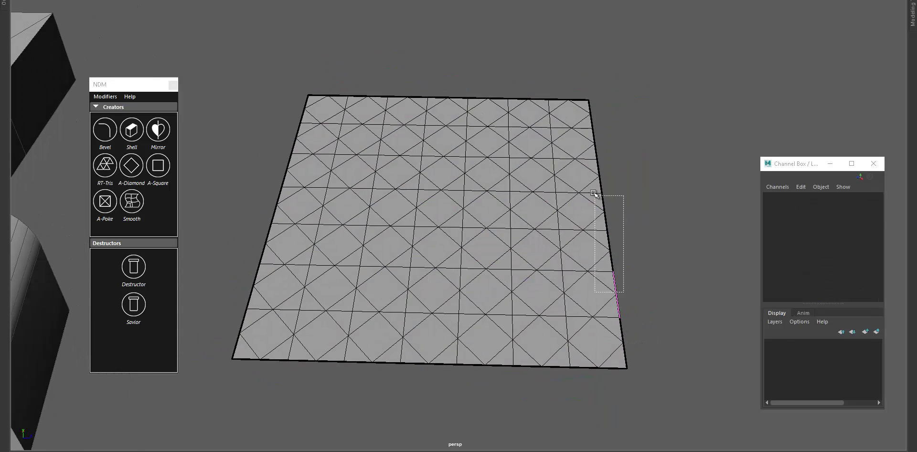
click(593, 229)
key(ctrl+e)
key(w)
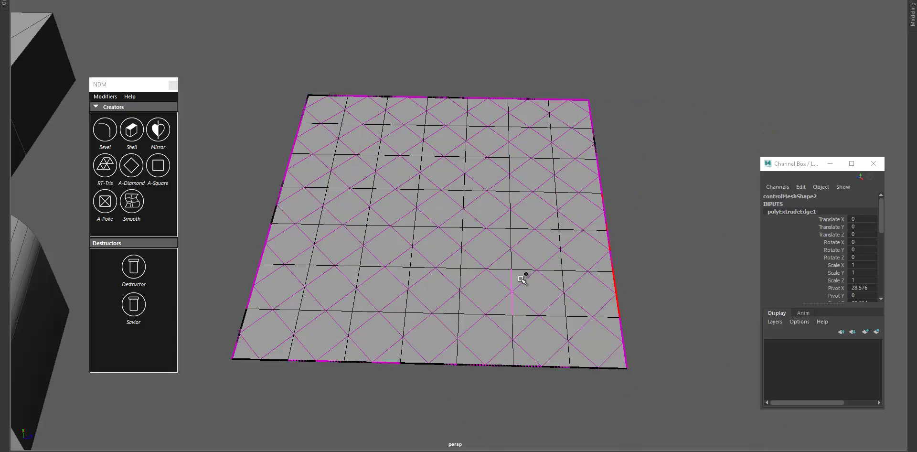
middle_drag(532, 278, 575, 231)
Extrude the flap's outer edges straight up into a wall, and again outward to form a raised ledge.
alt+drag(575, 232, 532, 219)
key(ctrl+e)
key(w)
shift+middle_drag(533, 220, 523, 53)
alt+drag(518, 181, 482, 222)
shift+right_drag(483, 102, 480, 219)
key(w)
shift+middle_drag(512, 238, 525, 237)
mouse_move(520, 239)
alt+mouse_down()
mouse_move(440, 217)
mouse_move(524, 249)
alt+mouse_up()
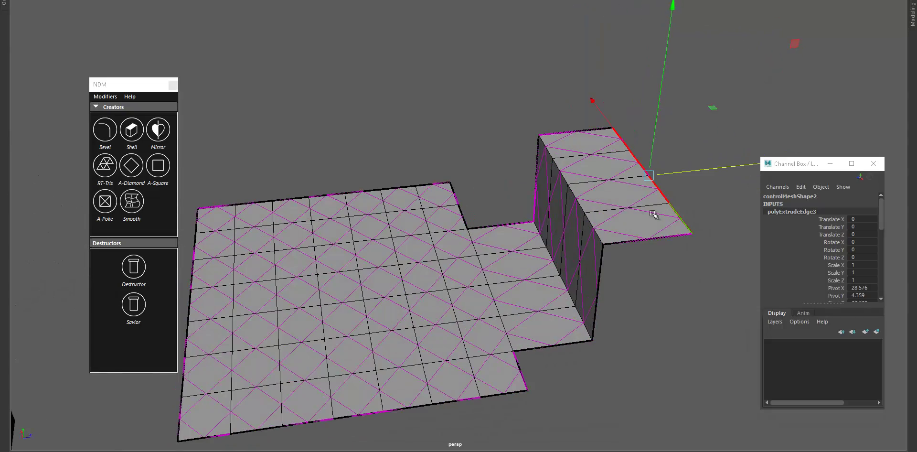
Extrude the end edge of the raised ledge sideways to lengthen the ledge beyond the wall.
click(629, 239)
alt+drag(609, 278, 676, 267)
shift+right_drag(676, 234, 666, 264)
key(w)
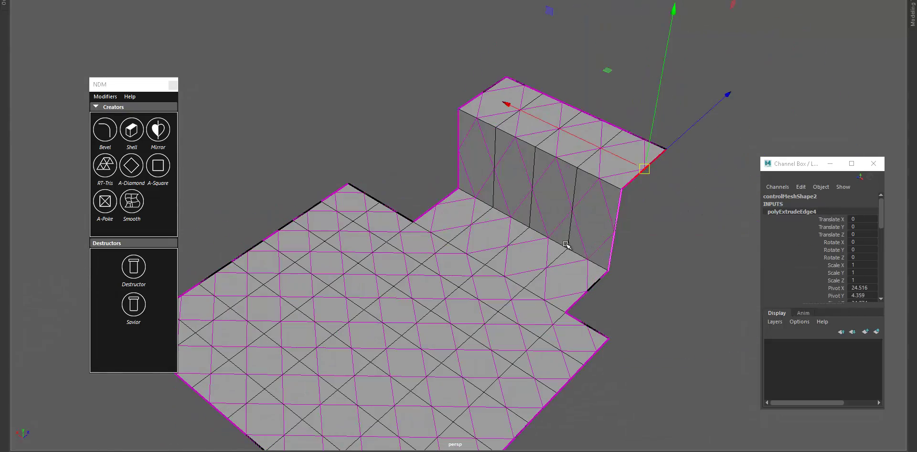
shift+middle_drag(451, 152, 551, 195)
Return the stepped plane to object mode and reduce its Nd Width to 0.36.
scroll(551, 194, down, 3)
alt+drag(538, 213, 403, 270)
right_drag(403, 270, 550, 98)
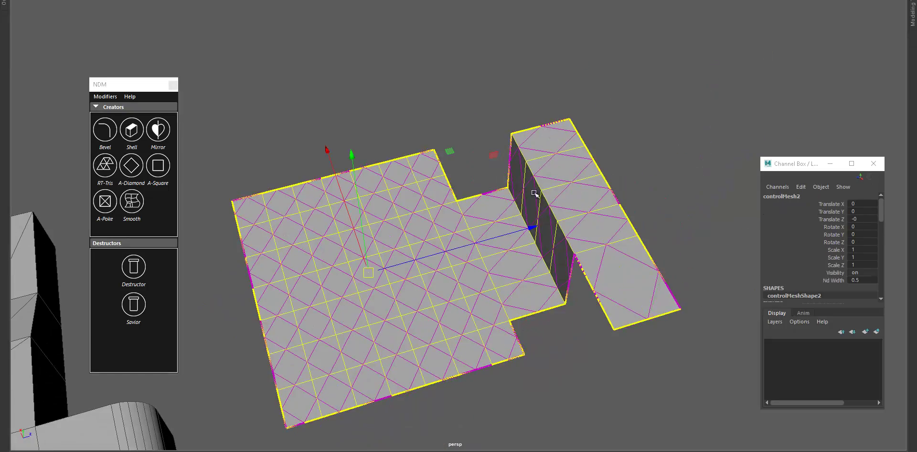
alt+drag(534, 205, 511, 222)
alt+middle_drag(511, 222, 560, 181)
alt+drag(560, 181, 580, 174)
click(831, 282)
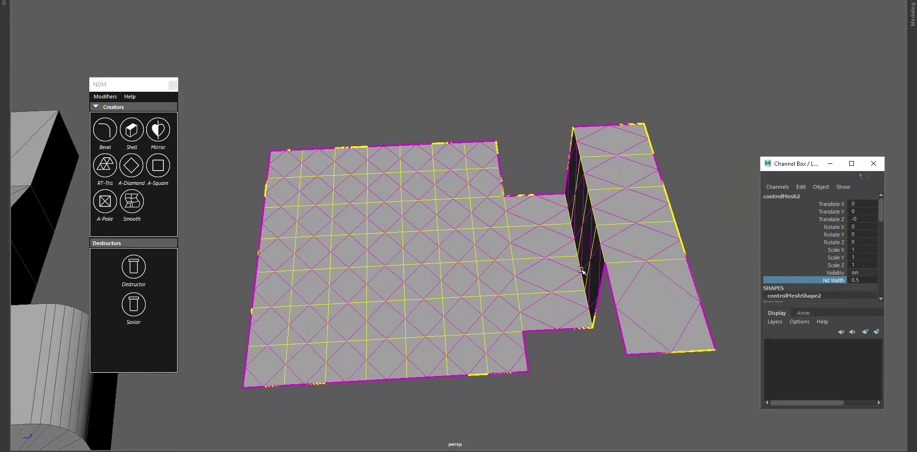
mouse_move(575, 271)
middle_down()
mouse_move(556, 265)
mouse_move(569, 265)
middle_up()
Switch the control mesh to face mode and select all of its faces.
right_drag(569, 253, 584, 352)
scroll(614, 343, down, 4)
drag(663, 381, 304, 47)
scroll(358, 149, up, 3)
alt+drag(359, 149, 304, 90)
scroll(538, 288, up, 5)
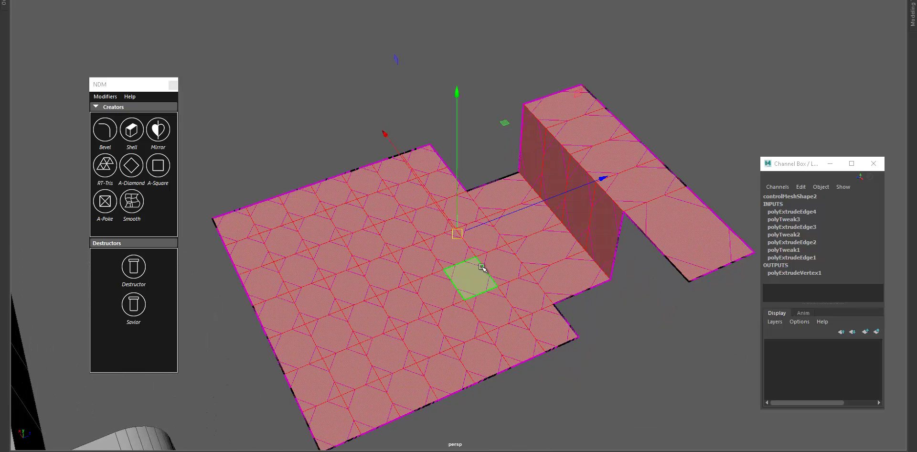
Extrude the selected faces individually with Keep Faces Together off and an Offset of 0.63.
scroll(480, 275, up, 1)
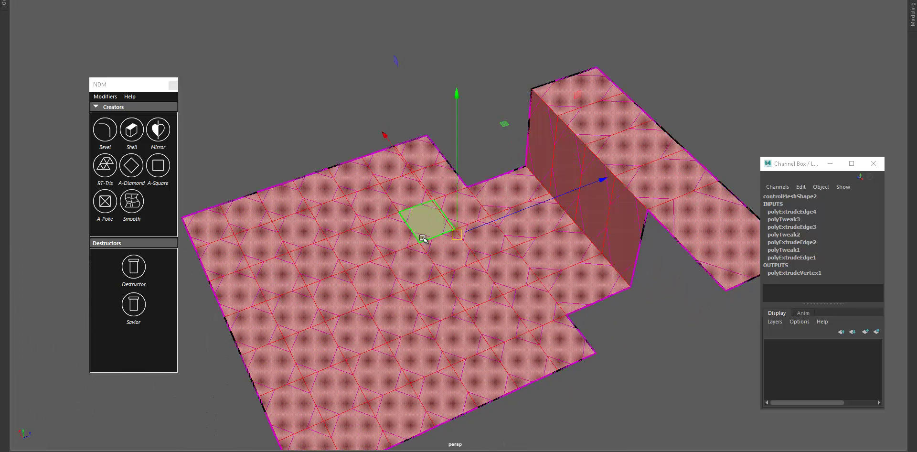
scroll(429, 241, up, 3)
shift+right_drag(419, 252, 417, 238)
scroll(581, 195, down, 1)
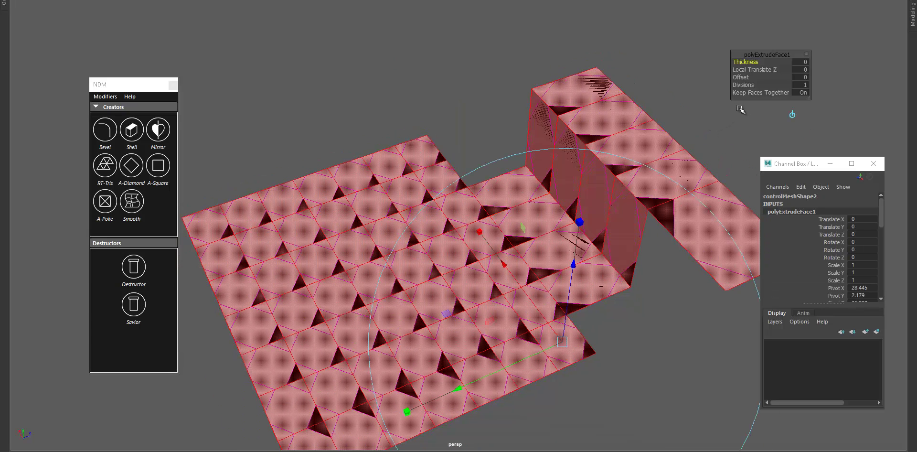
click(751, 93)
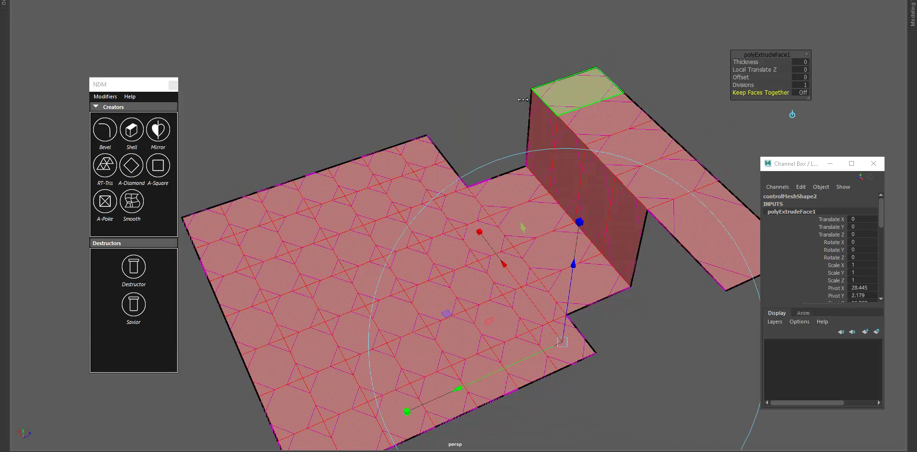
click(741, 77)
middle_drag(585, 122, 605, 123)
key(w)
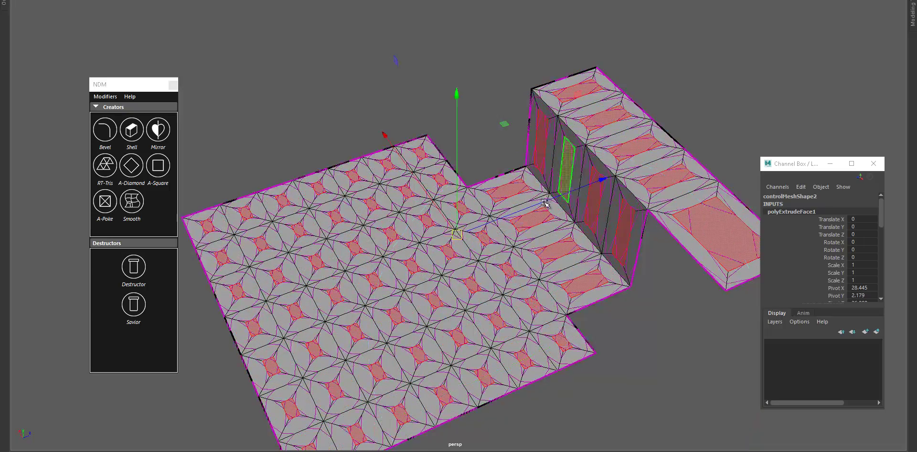
Return to object mode and raise the extruded faces to a Local Translate Z of 0.401.
right_drag(570, 167, 683, 54)
click(665, 58)
drag(567, 99, 618, 320)
scroll(775, 261, down, 1)
scroll(775, 260, up, 1)
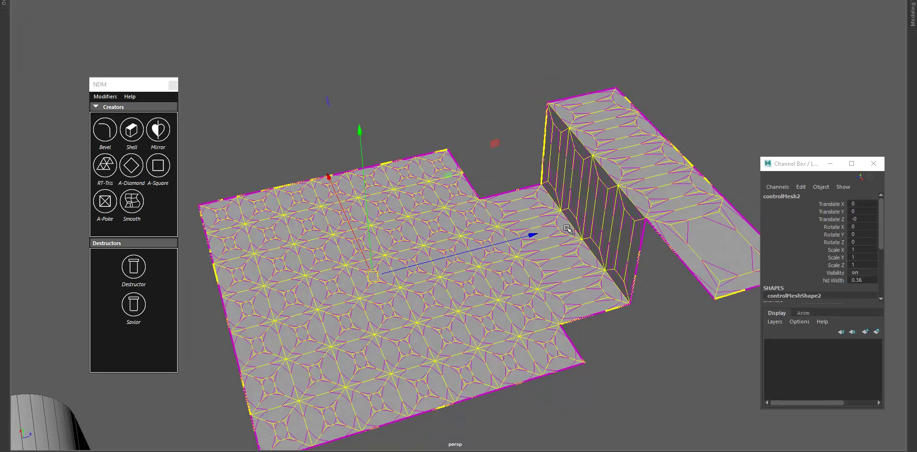
alt+middle_drag(564, 225, 530, 212)
key(t)
drag(529, 254, 534, 245)
alt+drag(495, 125, 416, 90)
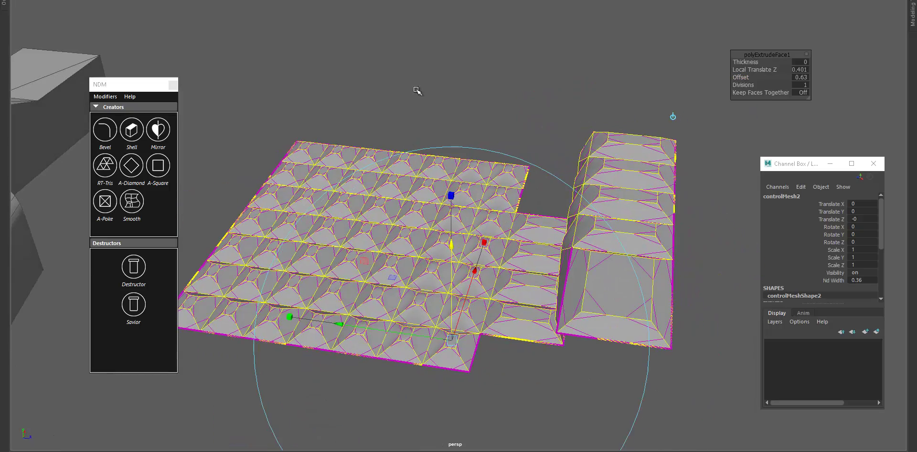
Set the control mesh's Nd Width back to 0.5 and deselect the mesh.
click(844, 280)
middle_drag(663, 257, 668, 258)
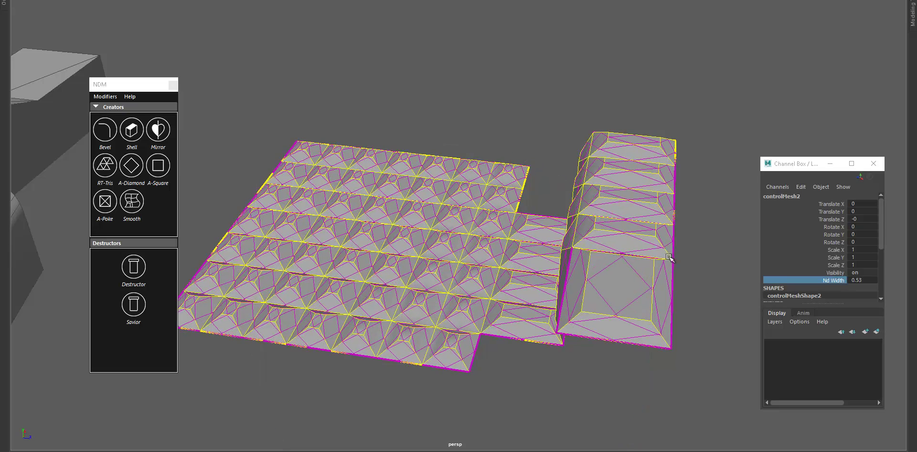
click(861, 279)
key(Return)
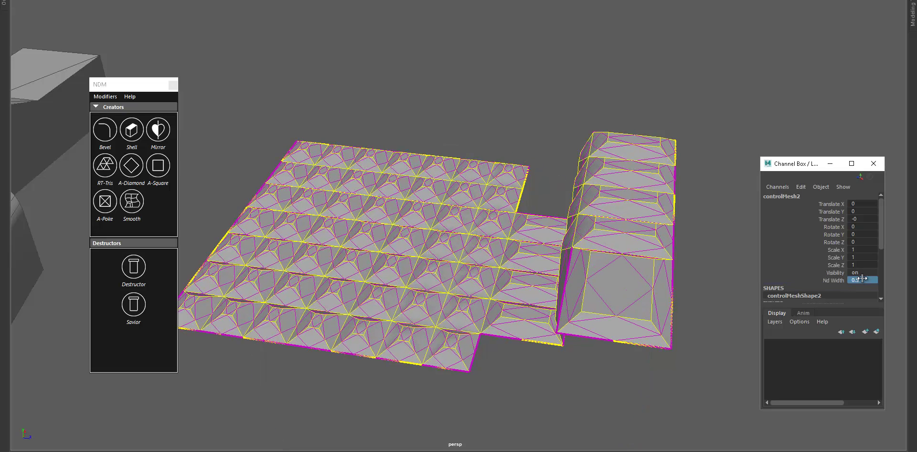
click(501, 102)
Extrude the end edge of the raised ledge further outward, and again upward into a vertical tab.
alt+drag(501, 102, 509, 155)
click(460, 217)
key(t)
key(w)
right_drag(609, 89, 607, 84)
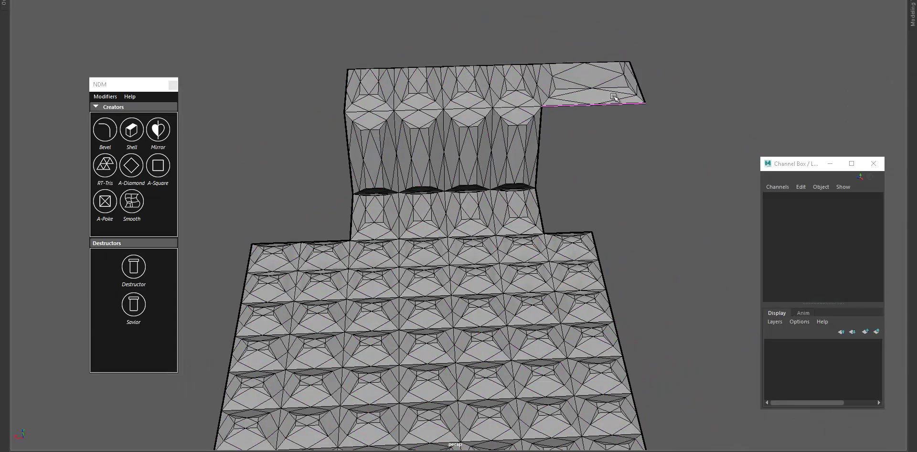
click(640, 88)
shift+middle_drag(638, 137, 711, 139)
alt+middle_drag(629, 146, 559, 259)
alt+drag(560, 259, 562, 158)
shift+middle_drag(550, 220, 543, 43)
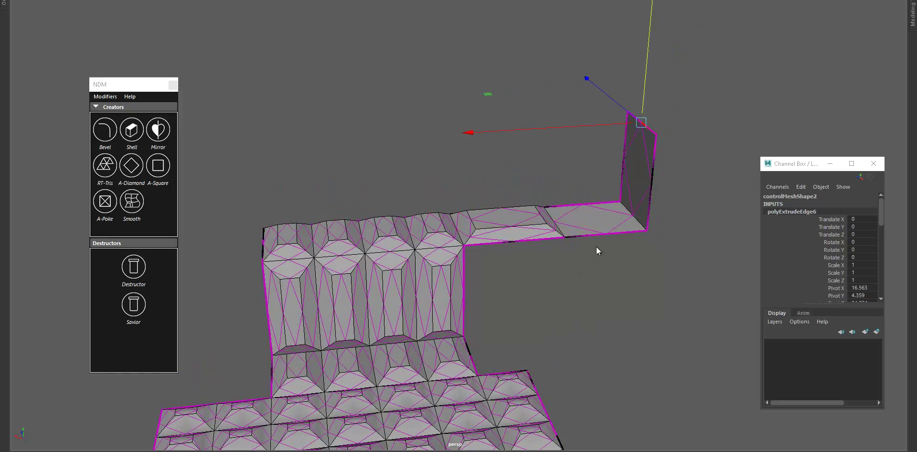
Return to object mode and apply the NDM Destructor to bake the diamond pattern into the plane.
right_drag(675, 153, 685, 143)
alt+drag(582, 272, 531, 285)
alt+drag(512, 350, 354, 267)
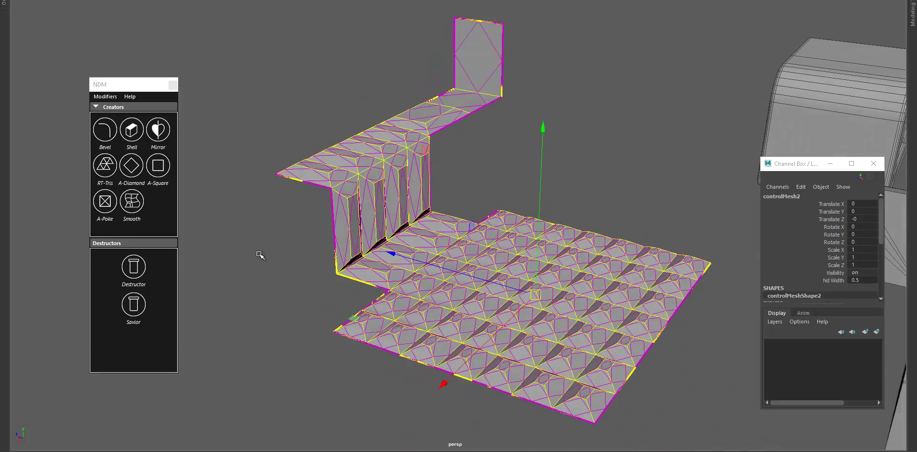
alt+drag(343, 228, 333, 234)
alt+middle_drag(292, 276, 309, 302)
click(134, 263)
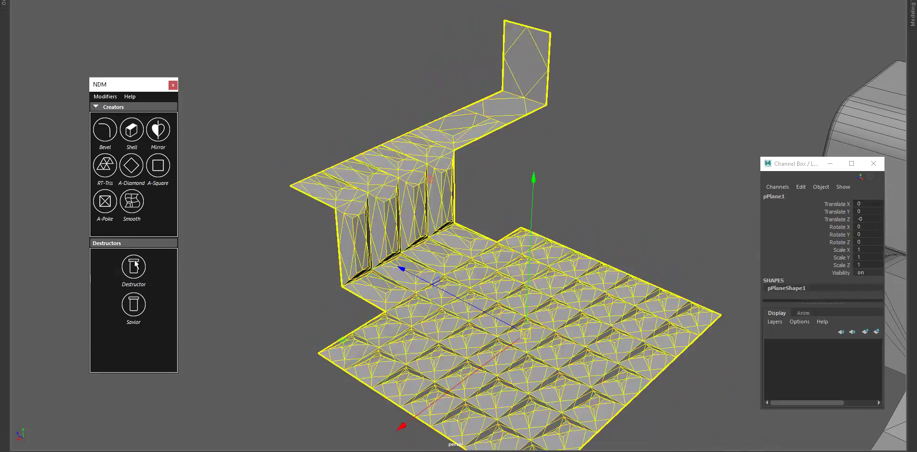
Turn on the smooth mesh preview for the baked plane and examine the padded surface.
click(327, 110)
click(453, 260)
alt+drag(466, 300, 329, 289)
click(521, 296)
click(440, 273)
key(3)
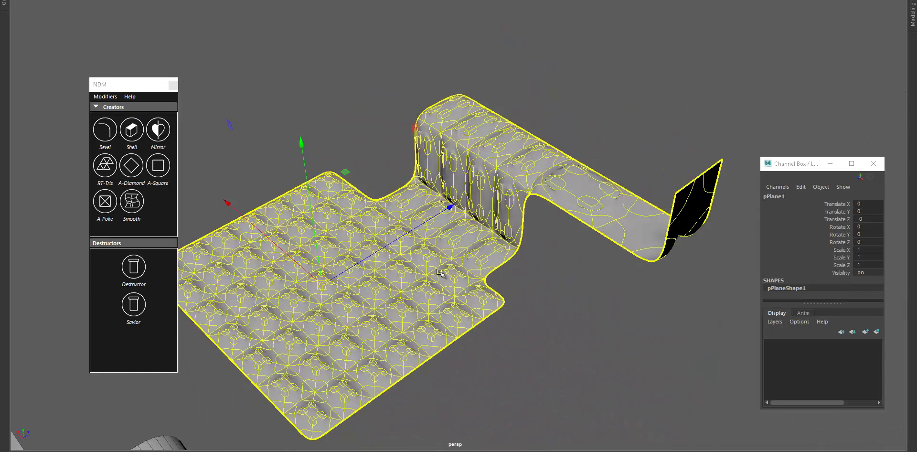
click(399, 137)
alt+drag(398, 137, 493, 149)
alt+drag(401, 191, 377, 187)
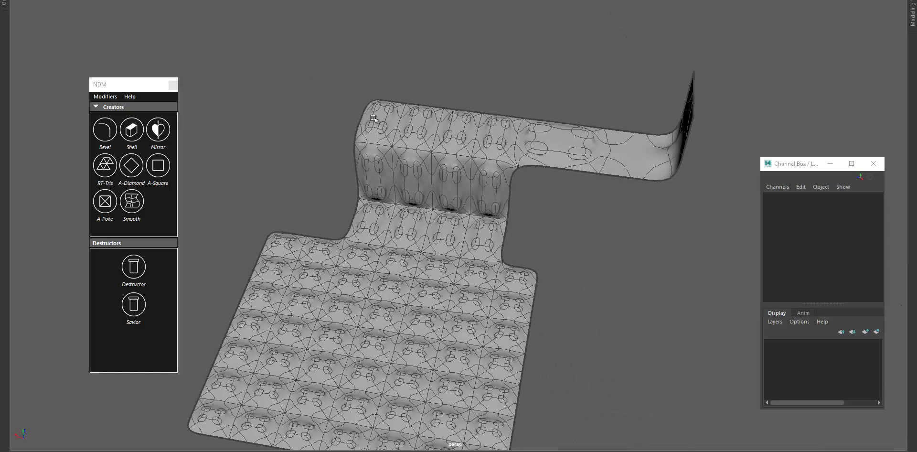
Turn off the plane's smooth mesh preview and deselect it in object mode.
click(437, 333)
right_drag(437, 333, 380, 346)
alt+drag(413, 226, 322, 122)
key(F8)
key(1)
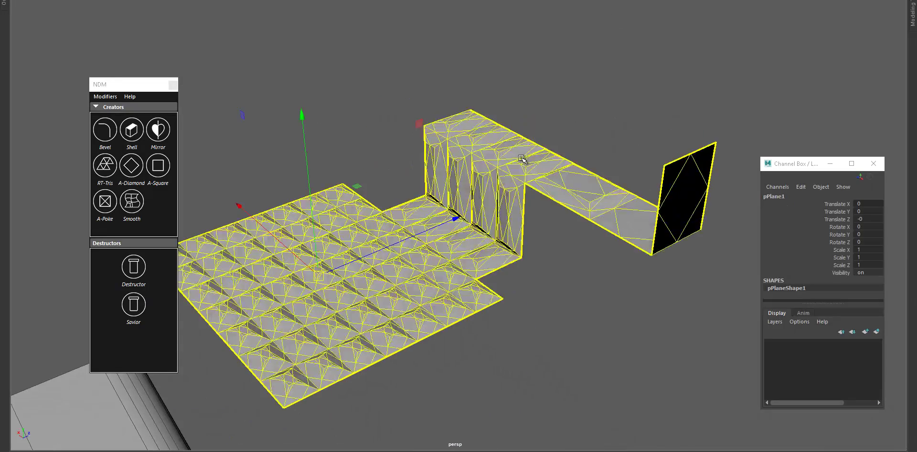
click(362, 165)
Create a polygon sphere in the empty space beside the existing models.
scroll(427, 309, down, 5)
alt+drag(428, 309, 345, 319)
alt+middle_drag(344, 320, 493, 307)
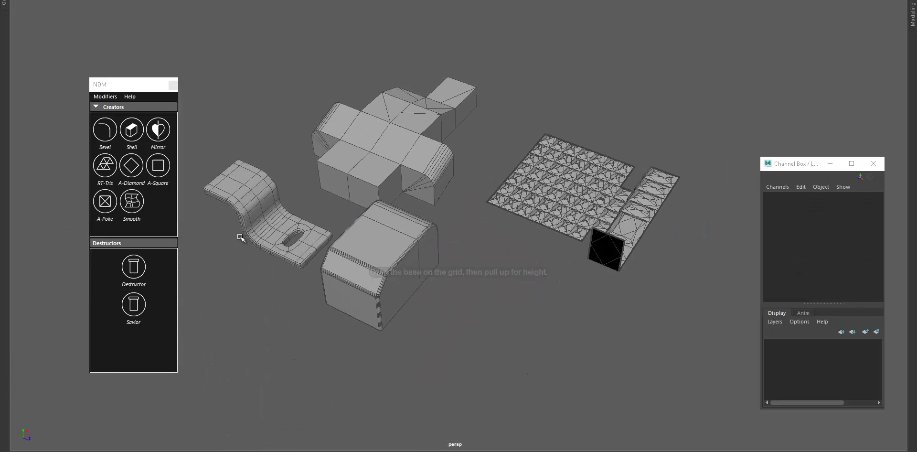
alt+drag(234, 232, 311, 247)
shift+right_click(309, 246)
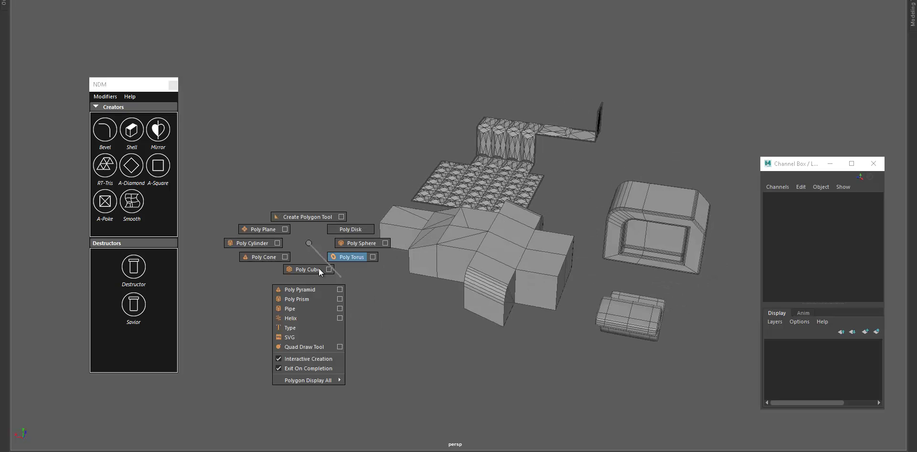
shift+right_drag(344, 244, 349, 244)
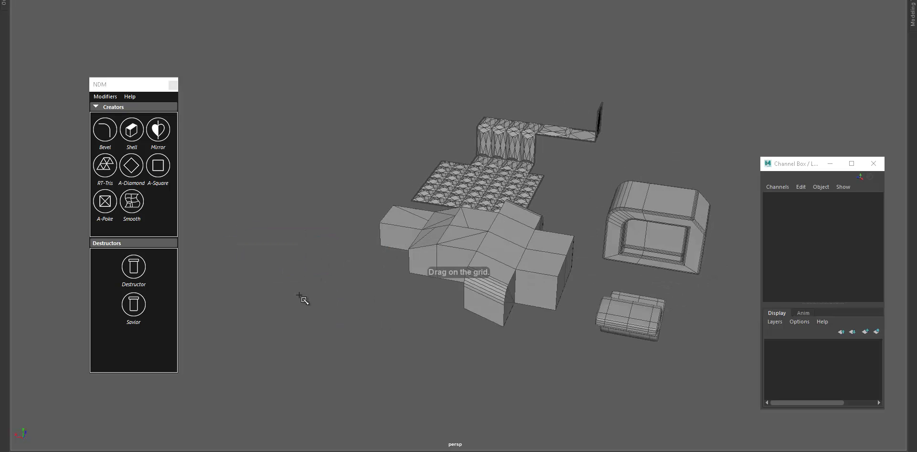
drag(301, 298, 397, 326)
alt+middle_drag(298, 328, 412, 298)
mouse_move(412, 298)
alt+mouse_down()
mouse_move(471, 300)
mouse_move(405, 302)
alt+mouse_up()
alt+right_drag(406, 303, 493, 282)
alt+drag(493, 282, 367, 300)
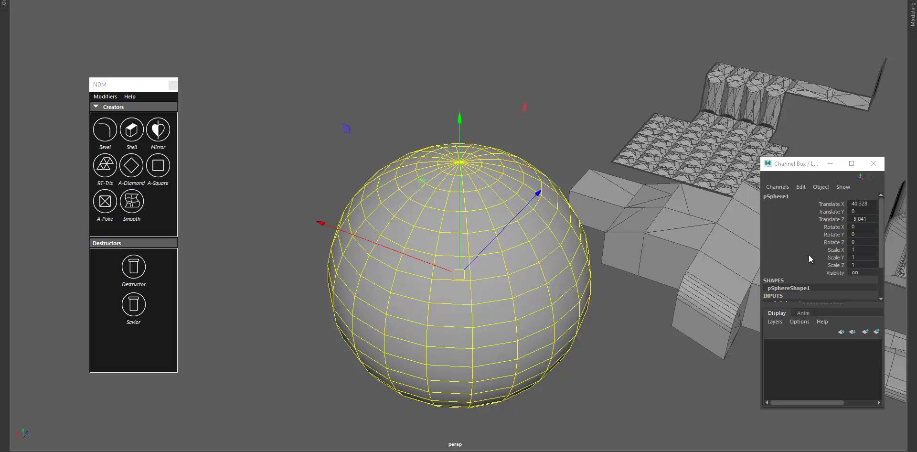
Apply the NDM A-Square modifier to the sphere and raise its Nd Inset to 0.53.
click(158, 167)
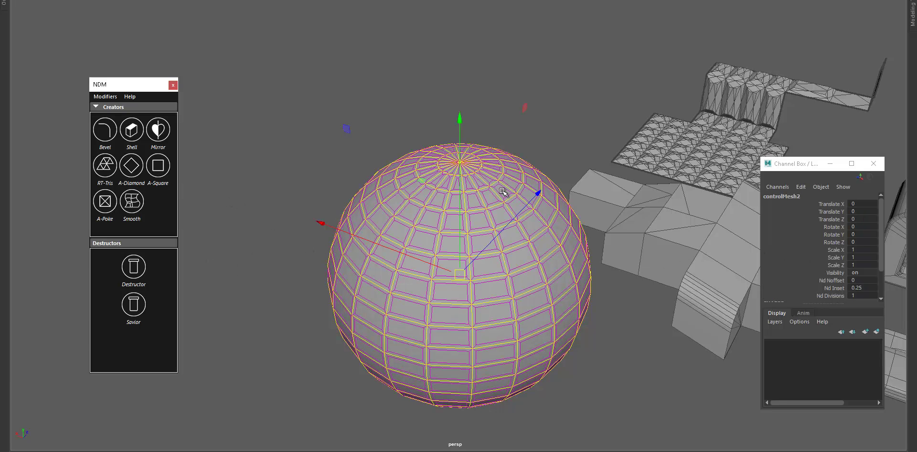
key(f)
click(841, 288)
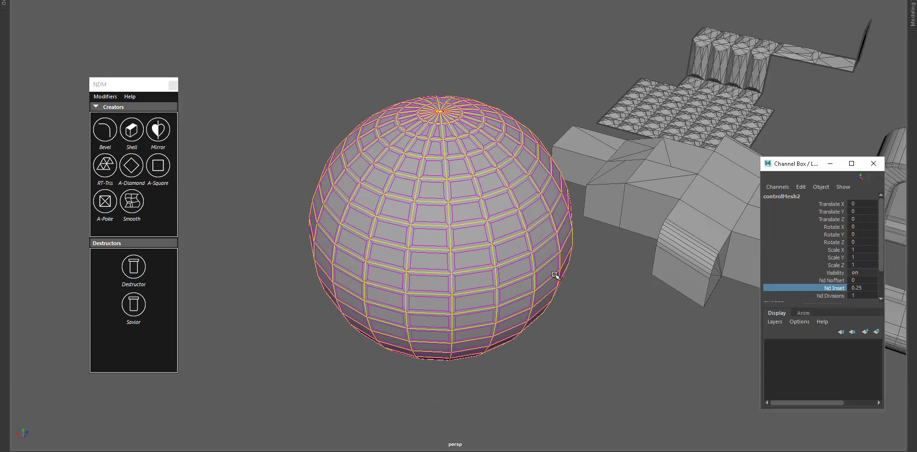
middle_drag(542, 272, 535, 293)
Set the sphere's Nd Divisions to 0 and raise its Nd Noffset to 0.64.
click(830, 295)
click(831, 280)
middle_drag(434, 311, 464, 309)
Select the triangular cap faces around the sphere control mesh's upper pole and delete them.
alt+drag(461, 310, 390, 305)
alt+middle_drag(391, 306, 467, 322)
alt+drag(464, 268, 460, 297)
scroll(459, 261, up, 10)
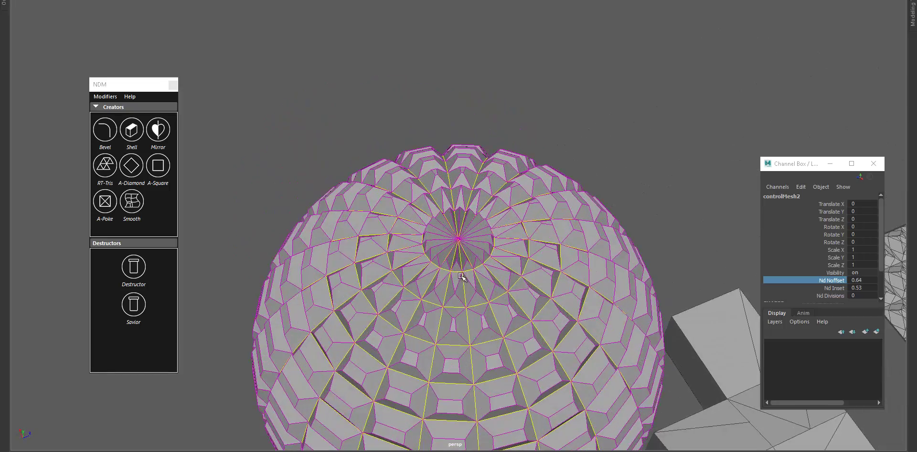
click(459, 328)
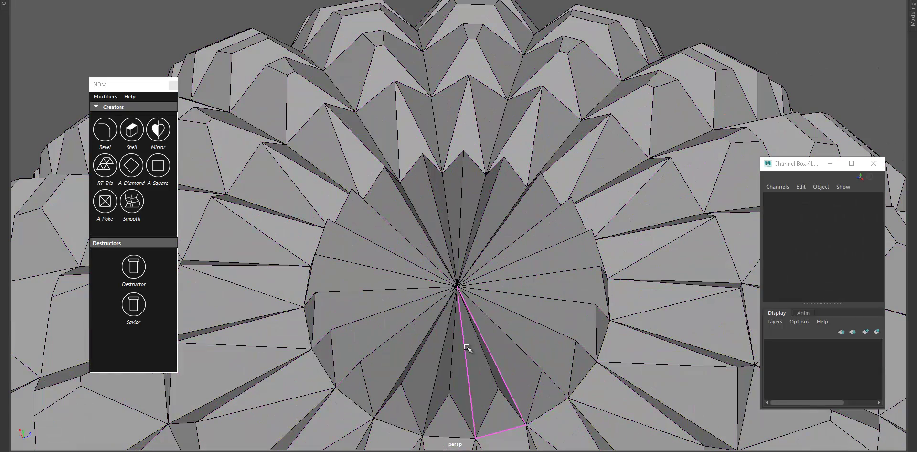
click(467, 347)
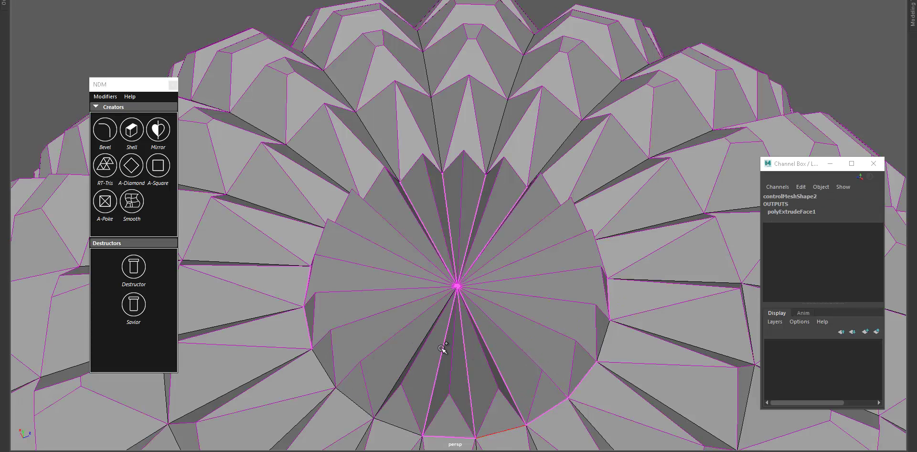
drag(448, 280, 403, 316)
key(Delete)
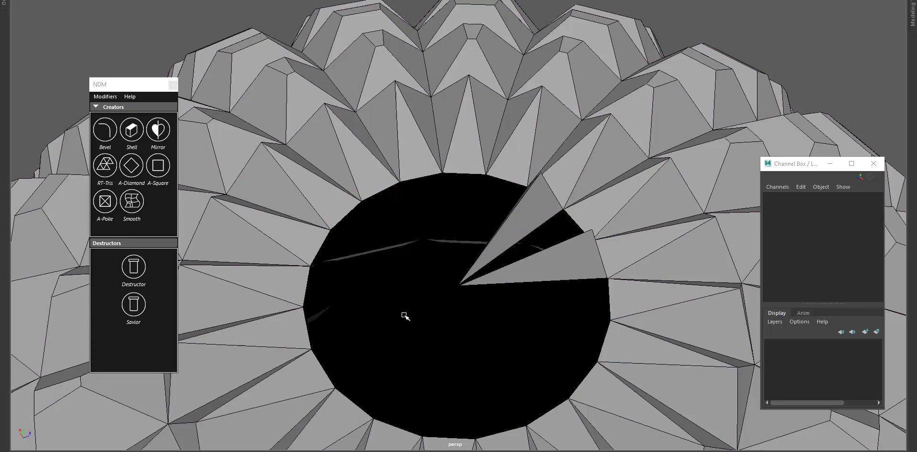
Delete the leftover triangular faces inside the opening at the sphere's upper pole.
click(509, 278)
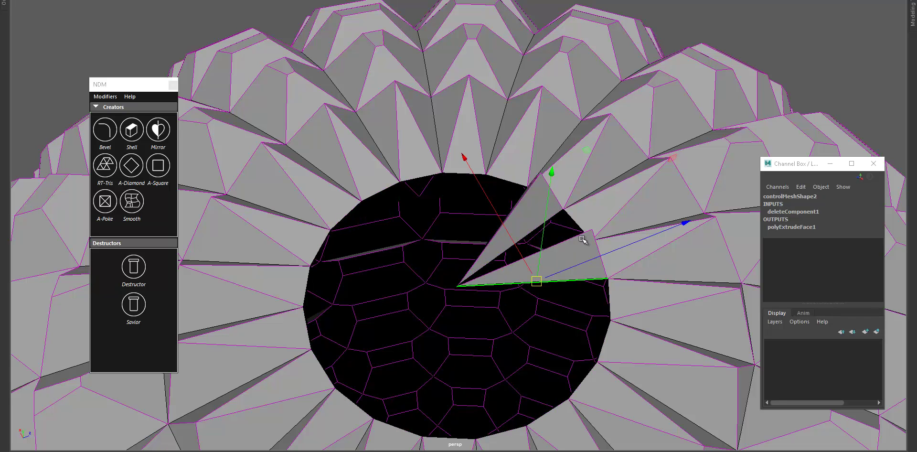
key(Delete)
click(515, 224)
key(Delete)
Clear the ring of control mesh faces bordering the sphere's upper opening.
right_drag(566, 183, 492, 258)
alt+drag(492, 315, 569, 298)
alt+middle_drag(569, 298, 448, 286)
scroll(457, 211, up, 3)
scroll(448, 287, up, 3)
right_drag(448, 287, 454, 313)
click(442, 231)
click(409, 238)
key(Delete)
Widen the sphere's upper opening further by deleting the next ring of faces around it.
scroll(439, 292, down, 4)
alt+drag(439, 291, 442, 271)
scroll(442, 271, up, 3)
click(417, 187)
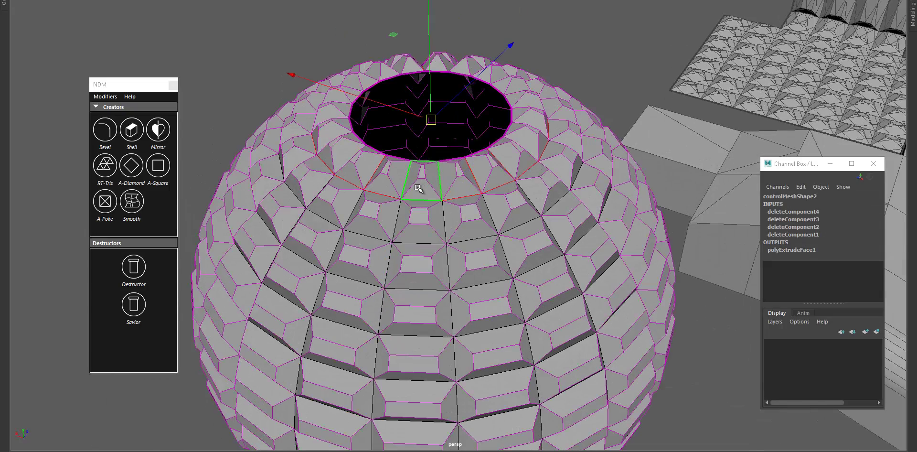
key(Delete)
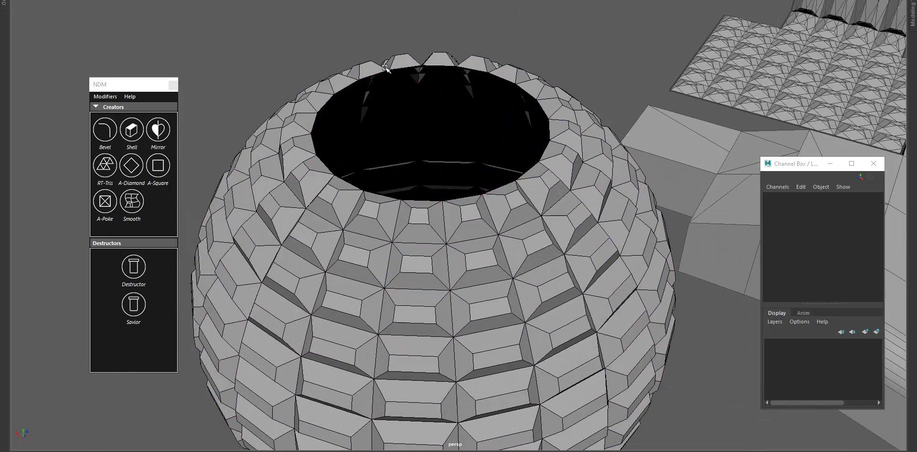
Delete the face rings around the sphere's lower pole to open it, and return to object mode.
scroll(429, 262, down, 6)
alt+drag(430, 262, 430, 215)
scroll(444, 239, up, 5)
alt+drag(454, 248, 454, 219)
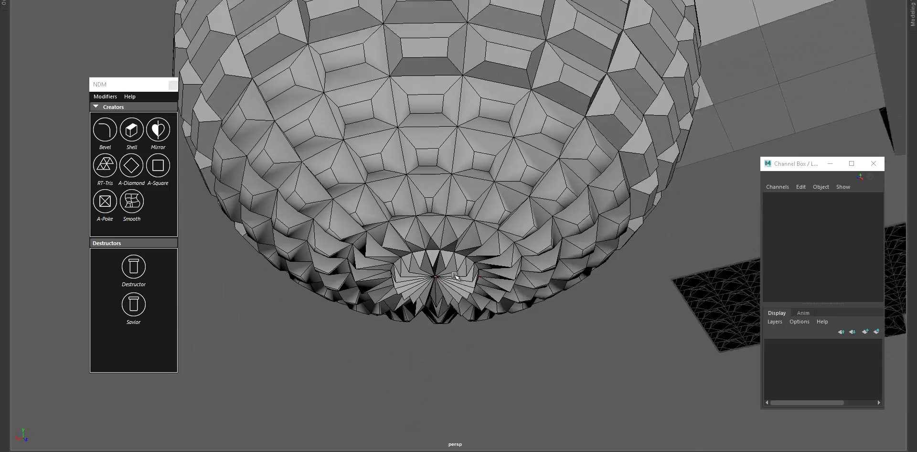
scroll(454, 276, up, 2)
click(452, 244)
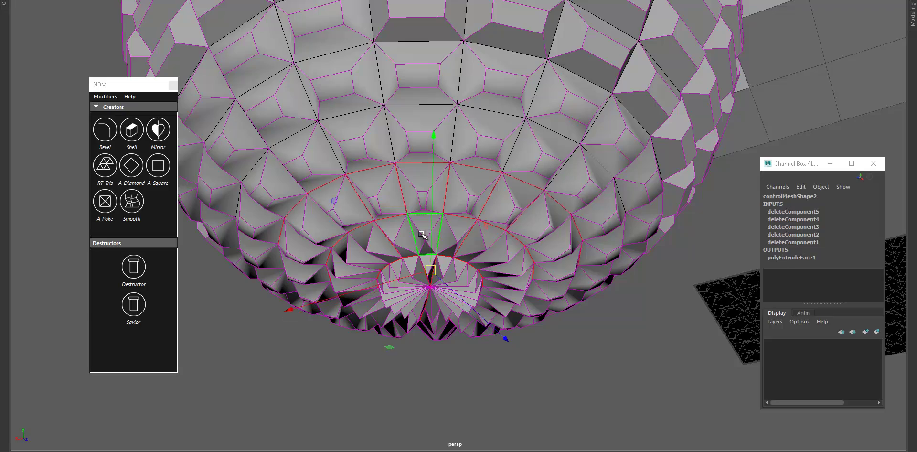
key(Delete)
right_drag(329, 181, 495, 64)
scroll(518, 217, down, 5)
alt+drag(518, 218, 608, 242)
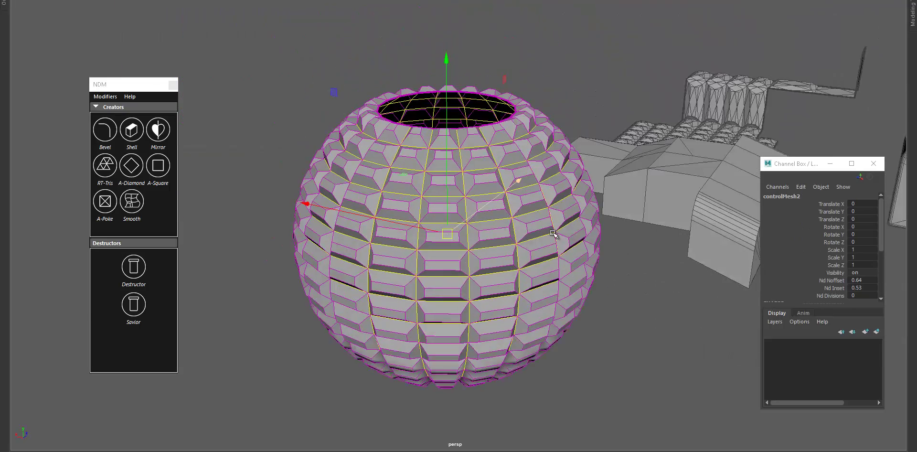
Set the A-Square modifier's Nd Divisions to 3 and Nd Noffset to 0.33.
scroll(608, 241, up, 3)
click(833, 290)
middle_drag(531, 297, 548, 297)
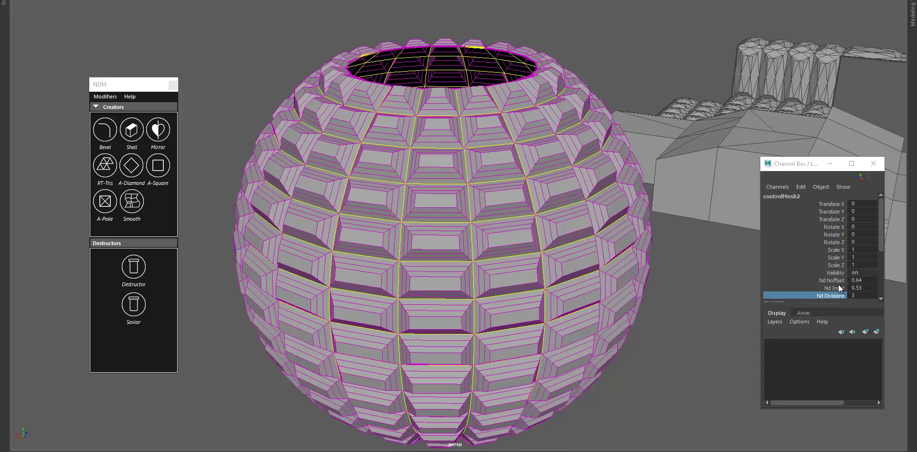
click(830, 280)
middle_drag(478, 292, 450, 293)
Extrude the border edge loop of the sphere's upper opening straight upward into a tall cylindrical neck.
alt+middle_drag(456, 205, 459, 321)
scroll(458, 321, up, 3)
click(447, 264)
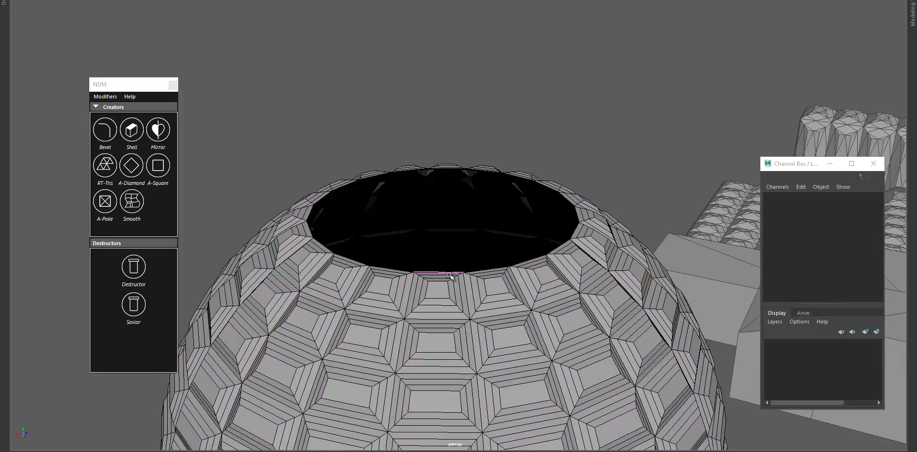
double_click(449, 274)
scroll(454, 271, down, 3)
alt+drag(460, 268, 456, 245)
key(ctrl+e)
key(w)
shift+middle_drag(453, 181, 442, 42)
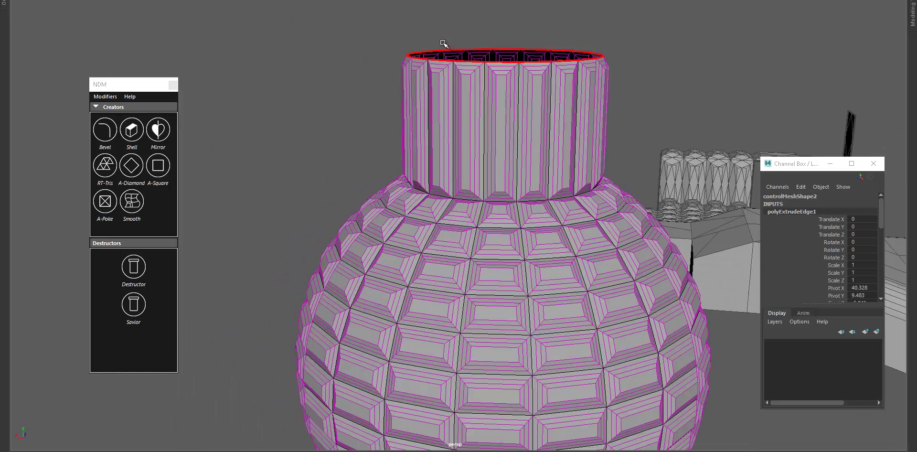
Extrude the border edges of the lower opening downward into a cylindrical base and return to object mode.
scroll(451, 119, down, 3)
alt+drag(502, 299, 447, 219)
scroll(446, 220, up, 2)
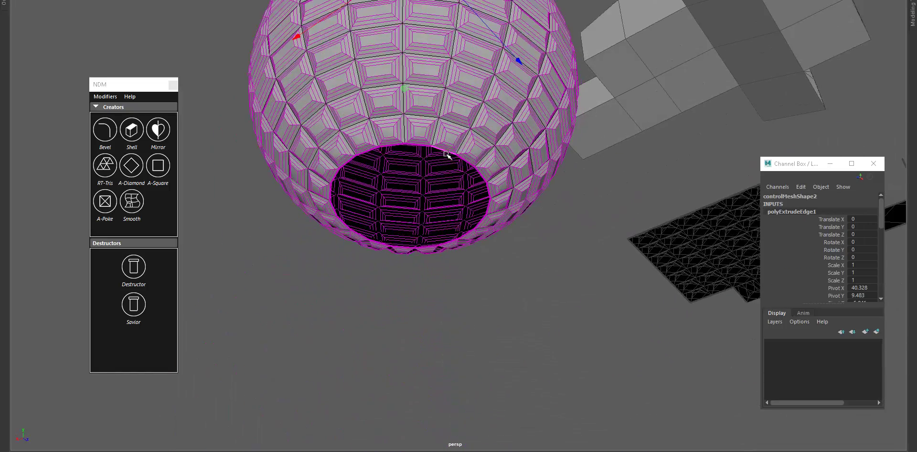
key(ctrl+e)
drag(425, 191, 425, 278)
scroll(425, 278, down, 1)
scroll(399, 258, up, 1)
key(q)
key(F8)
Insert two edge loops around the upper neck of the control mesh with the Multi-Cut tool.
scroll(584, 143, down, 3)
alt+drag(575, 186, 533, 268)
scroll(501, 243, up, 3)
key(ctrl+shift+x)
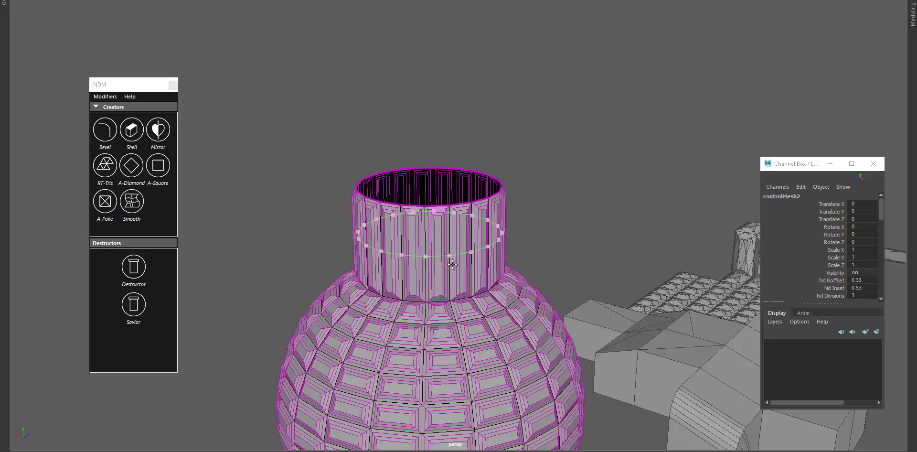
ctrl+click(452, 265)
scroll(448, 268, up, 3)
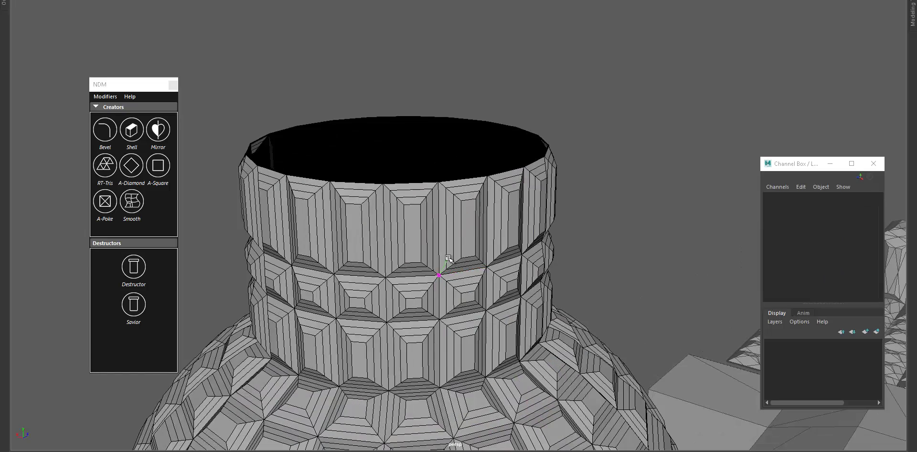
key(w)
scroll(573, 199, down, 4)
alt+drag(511, 270, 496, 233)
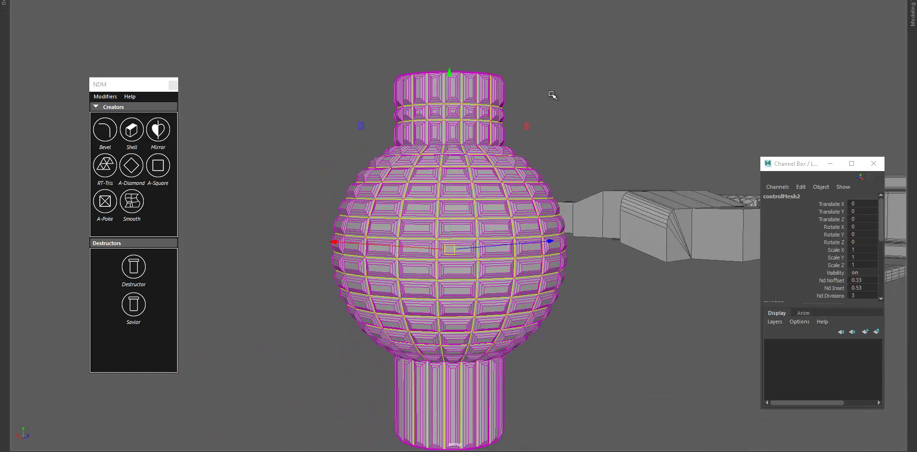
alt+middle_drag(495, 232, 503, 208)
click(534, 133)
Insert two edge loops around the lower cylindrical base with Multi-Cut, and return to object mode.
scroll(447, 260, up, 2)
alt+middle_drag(447, 260, 445, 134)
scroll(448, 203, up, 3)
click(460, 271)
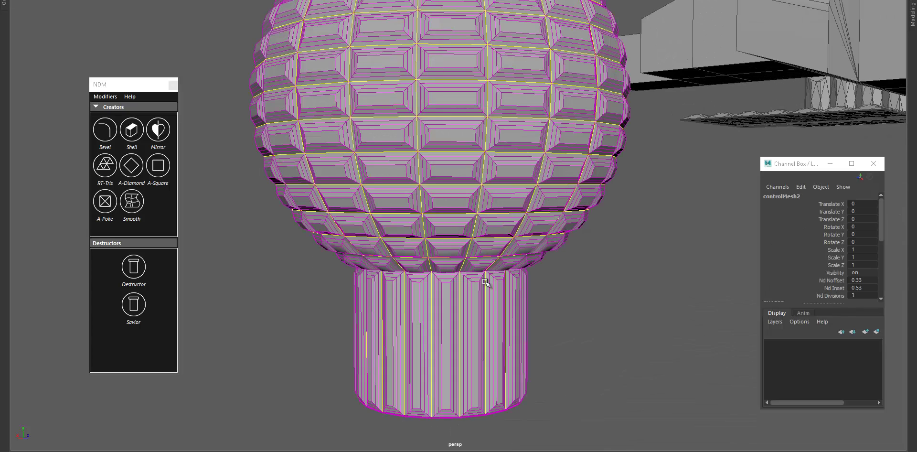
ctrl+click(462, 359)
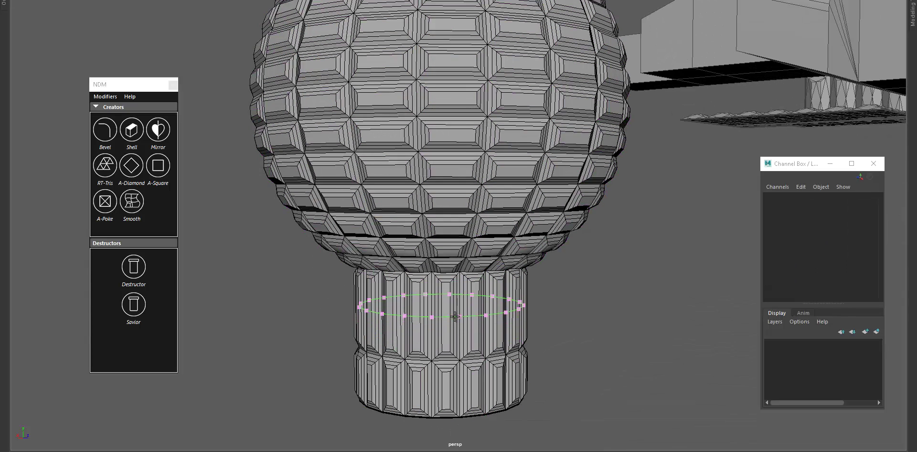
right_drag(450, 339, 598, 254)
scroll(568, 282, down, 5)
alt+drag(568, 281, 461, 267)
scroll(493, 317, up, 4)
mouse_move(461, 268)
alt+middle_down()
mouse_move(493, 317)
mouse_move(497, 244)
alt+middle_up()
alt+drag(496, 243, 471, 225)
alt+middle_drag(470, 224, 445, 164)
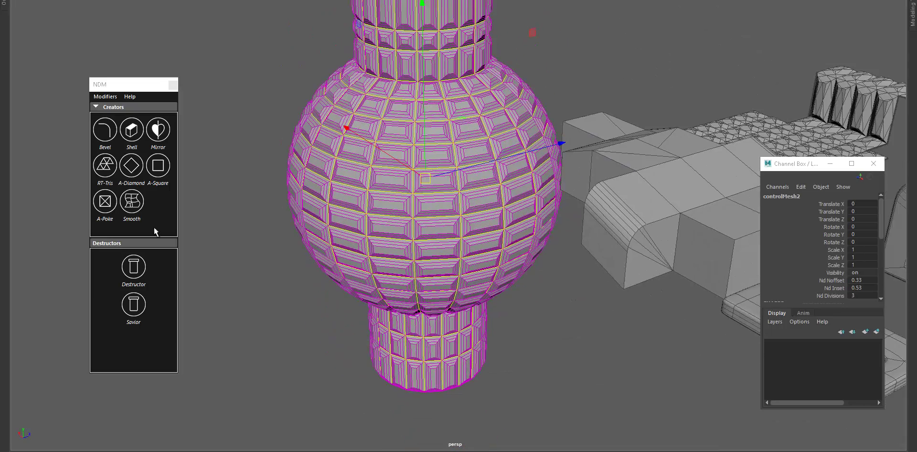
Try the NDM Smooth modifier on the vase-shaped mesh, inspect it, and remove it again.
click(138, 203)
scroll(267, 286, down, 2)
alt+drag(267, 286, 379, 263)
click(378, 262)
alt+middle_drag(466, 172, 451, 262)
alt+drag(451, 262, 357, 260)
click(395, 301)
scroll(395, 301, up, 2)
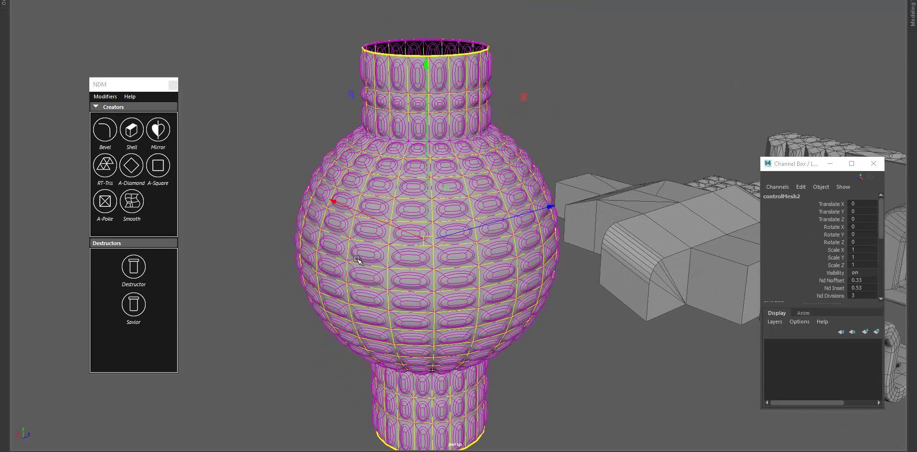
click(133, 202)
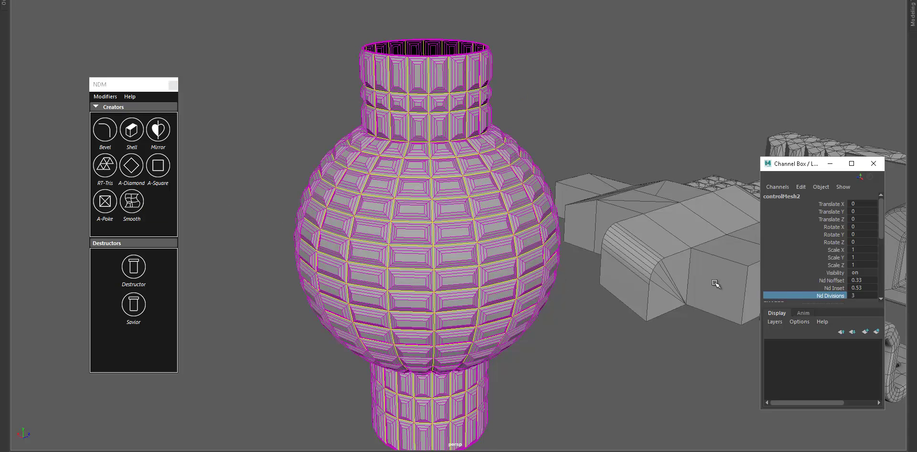
Set the vase-shaped mesh's Nd Divisions to 1 and Nd Noffset to 0.38.
middle_drag(702, 283, 638, 273)
click(830, 280)
middle_drag(795, 282, 674, 281)
scroll(525, 337, down, 2)
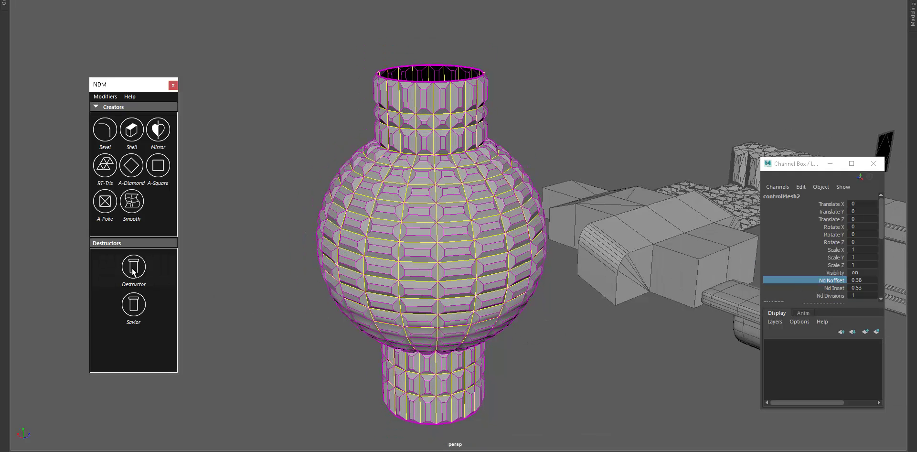
Bake the modifier with the NDM Destructor, bevel the resulting mesh with Fraction 0.5, and select the whole object.
click(394, 240)
click(297, 62)
scroll(297, 62, down, 2)
drag(459, 223, 596, 413)
scroll(382, 236, up, 2)
shift+right_drag(372, 224, 437, 216)
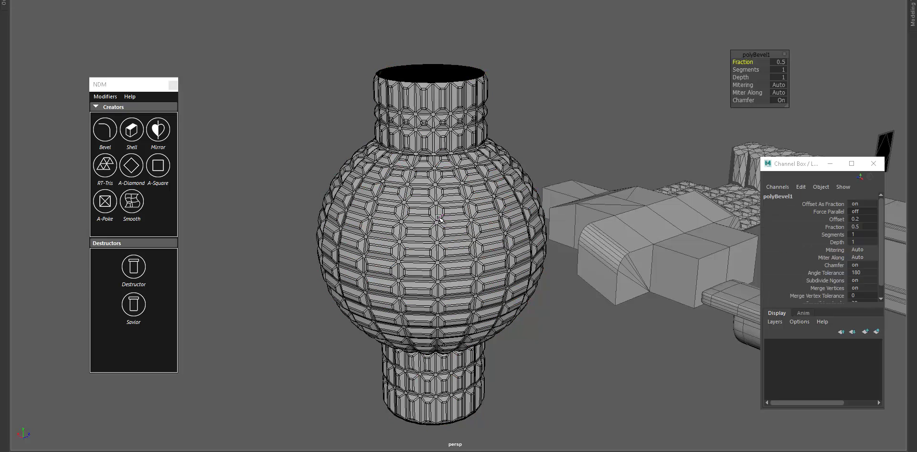
scroll(448, 212, up, 2)
key(q)
right_drag(425, 255, 469, 224)
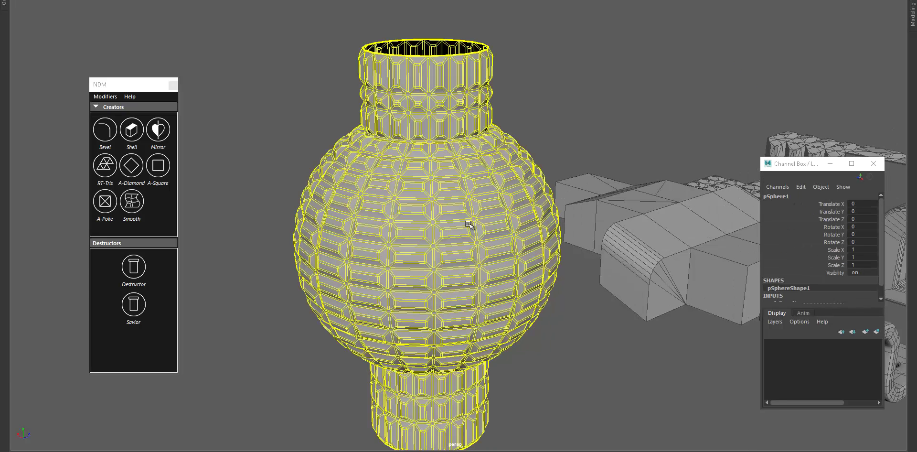
Turn on the smooth mesh preview for the beveled vase and shade the view without wireframe.
key(3)
click(291, 110)
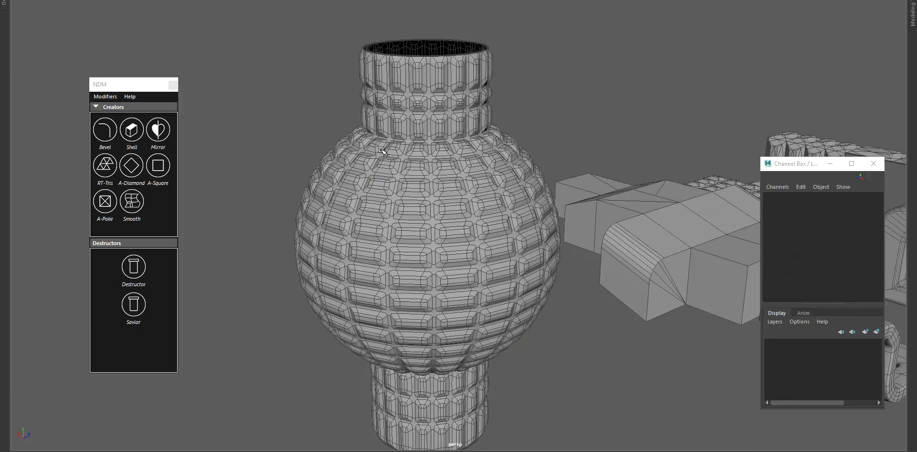
key(5)
mouse_move(405, 155)
alt+mouse_down()
mouse_move(518, 159)
mouse_move(466, 127)
mouse_move(466, 180)
alt+mouse_up()
scroll(455, 144, up, 3)
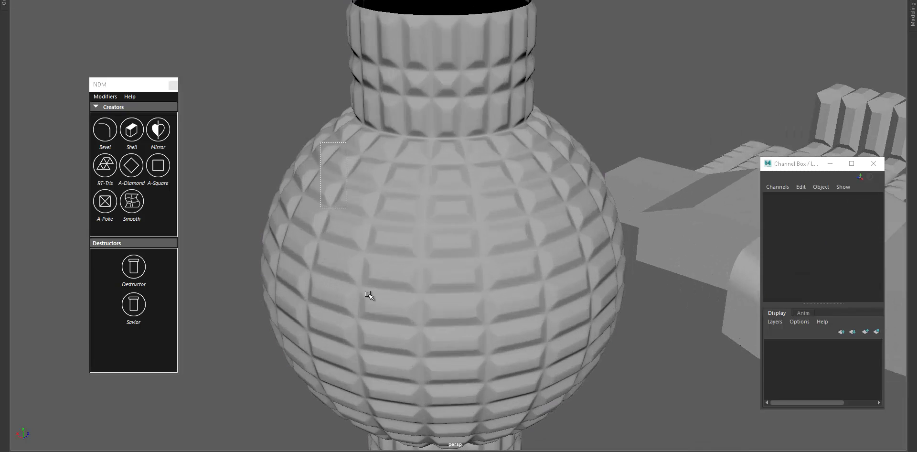
Examine the smoothed vase's neck, body and base from several angles.
click(354, 308)
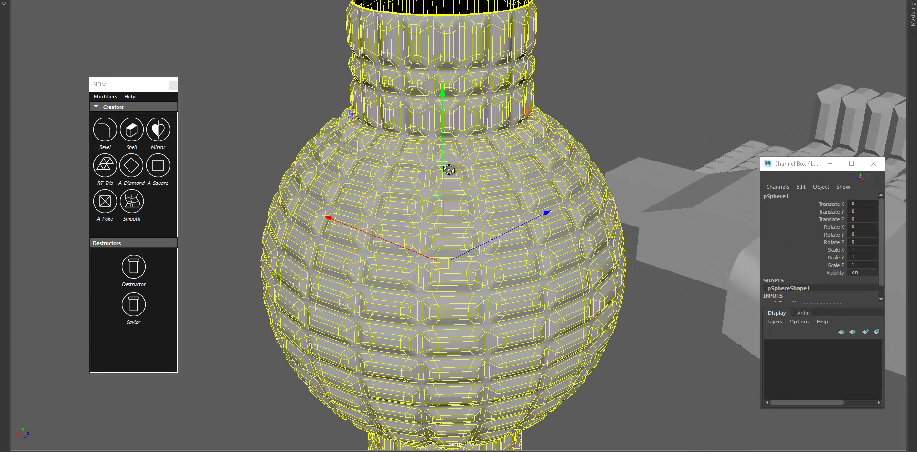
alt+drag(446, 170, 474, 182)
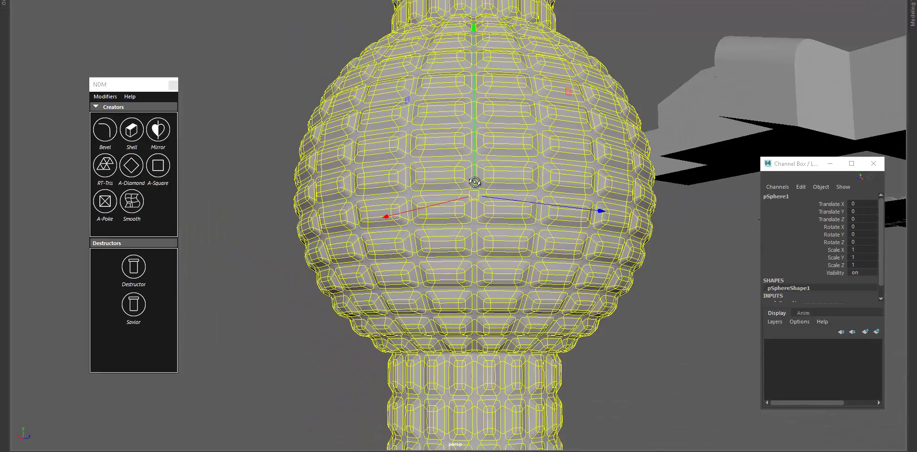
scroll(485, 262, down, 5)
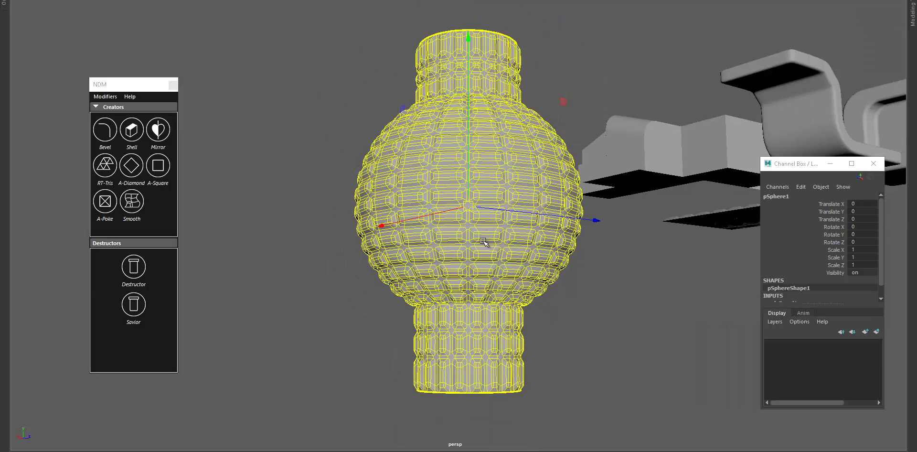
alt+middle_drag(464, 113, 453, 227)
scroll(455, 200, up, 3)
right_drag(457, 180, 250, 162)
drag(365, 71, 591, 177)
right_drag(495, 196, 576, 127)
scroll(563, 167, down, 5)
alt+drag(553, 210, 545, 235)
alt+middle_drag(545, 235, 436, 133)
scroll(470, 115, up, 1)
click(489, 81)
Create another polygon sphere in the empty space beside the vase.
alt+drag(487, 157, 301, 422)
scroll(244, 288, up, 2)
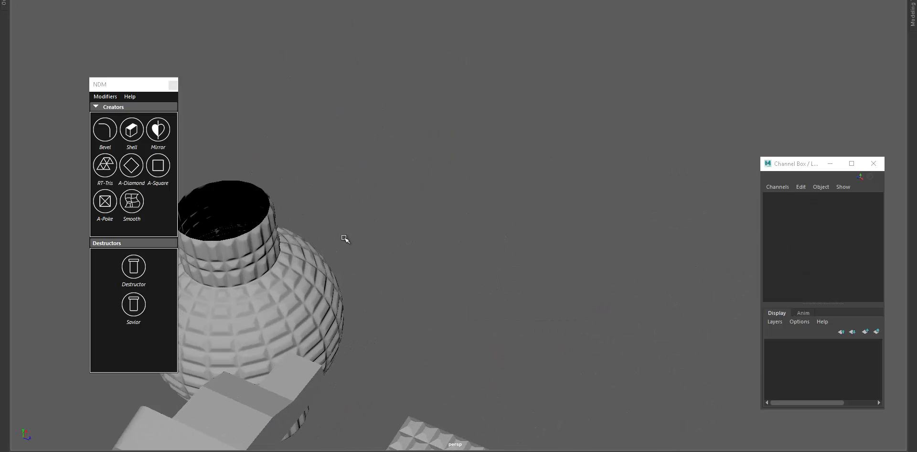
alt+drag(434, 252, 467, 240)
shift+right_drag(467, 240, 302, 242)
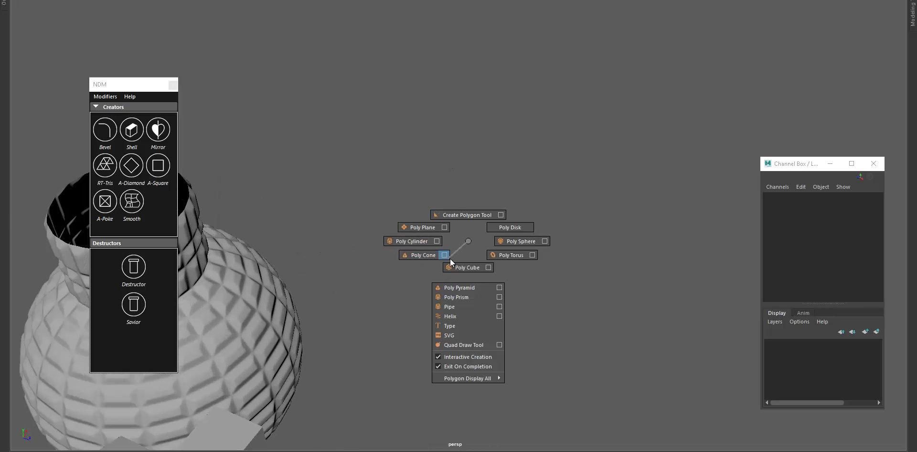
shift+right_drag(503, 242, 507, 242)
drag(475, 321, 368, 279)
Move the new sphere clear of the other models, to about X 65.1, Y 9.7, Z 13.4.
key(w)
scroll(368, 279, down, 3)
alt+middle_drag(368, 280, 322, 169)
scroll(405, 215, up, 1)
drag(468, 249, 574, 127)
Shift the NDM window slightly aside and apply the A-Poke modifier to the new sphere.
alt+middle_drag(448, 253, 336, 389)
scroll(382, 351, up, 1)
alt+drag(423, 318, 454, 312)
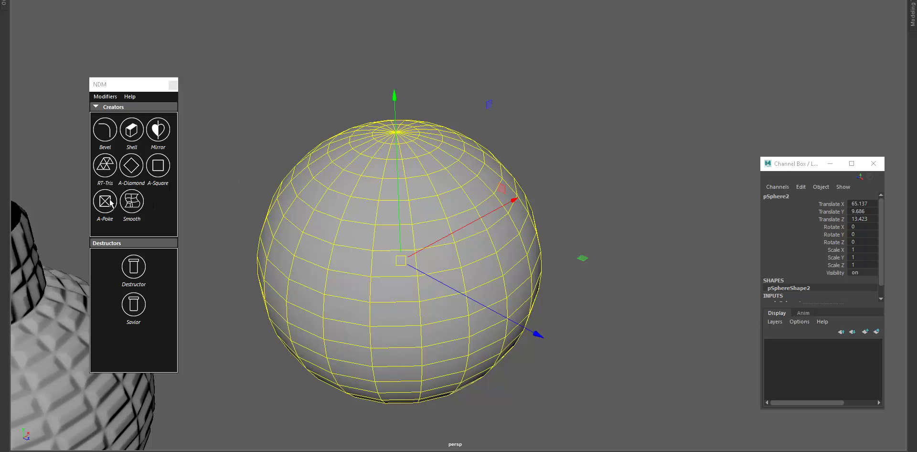
drag(118, 88, 114, 87)
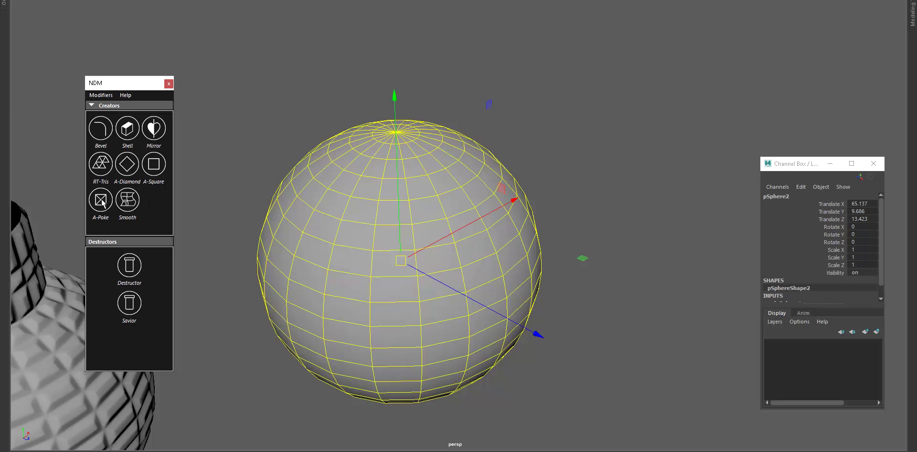
click(101, 201)
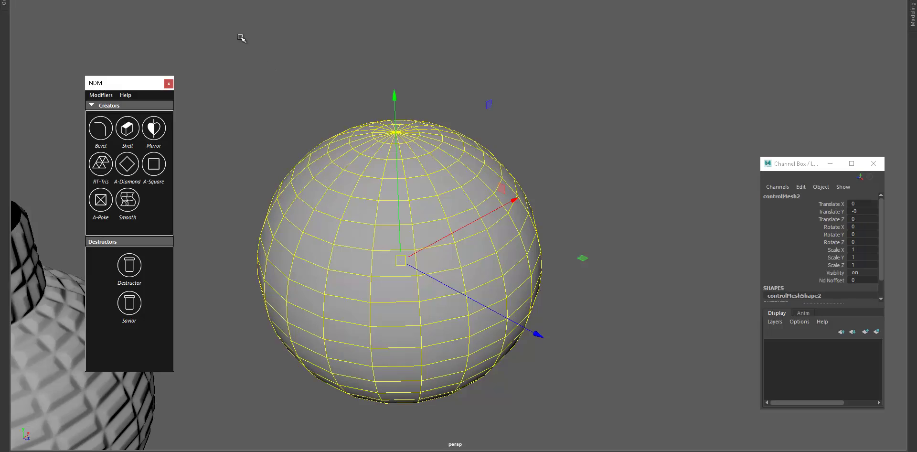
Select the ring of faces around one pole of the control sphere, grow the selection and delete those faces.
alt+drag(403, 219, 426, 206)
alt+middle_drag(426, 205, 459, 277)
right_drag(460, 281, 463, 310)
click(463, 258)
shift+double_click(450, 257)
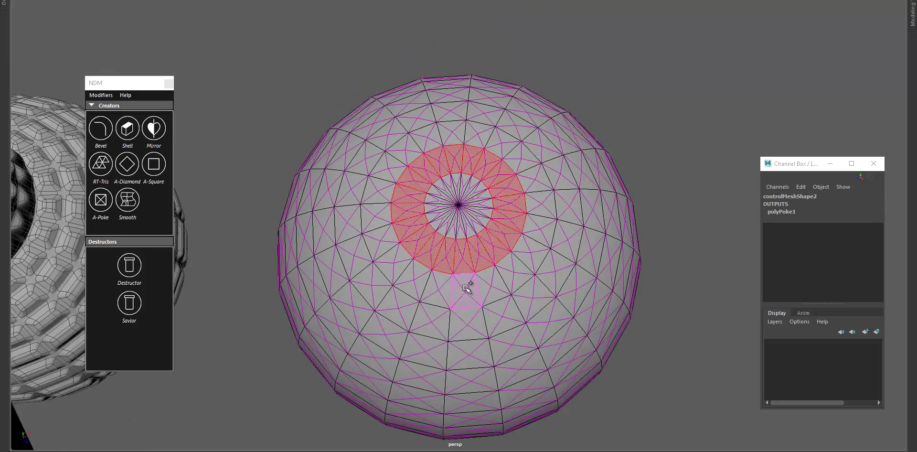
key(shift+period)
scroll(470, 322, down, 2)
alt+drag(470, 324, 447, 339)
key(Delete)
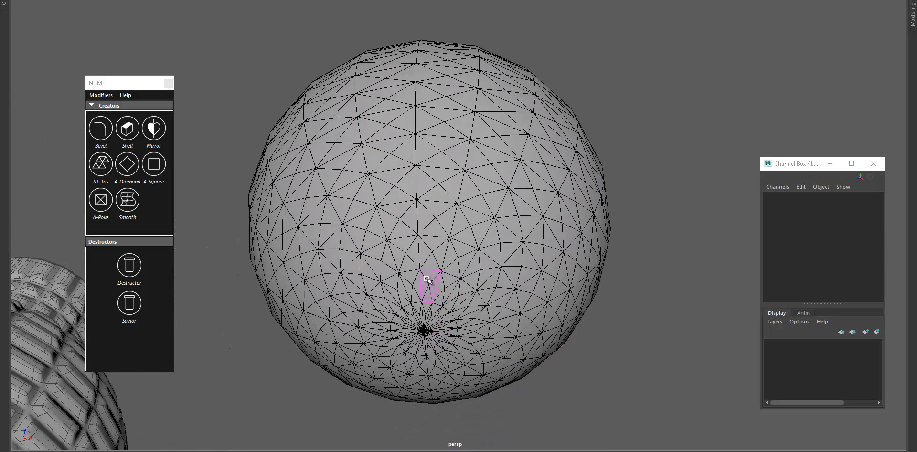
Select the faces around the control sphere's opposite pole, grow the selection and delete that cap.
click(430, 273)
shift+double_click(411, 283)
key(shift+period)
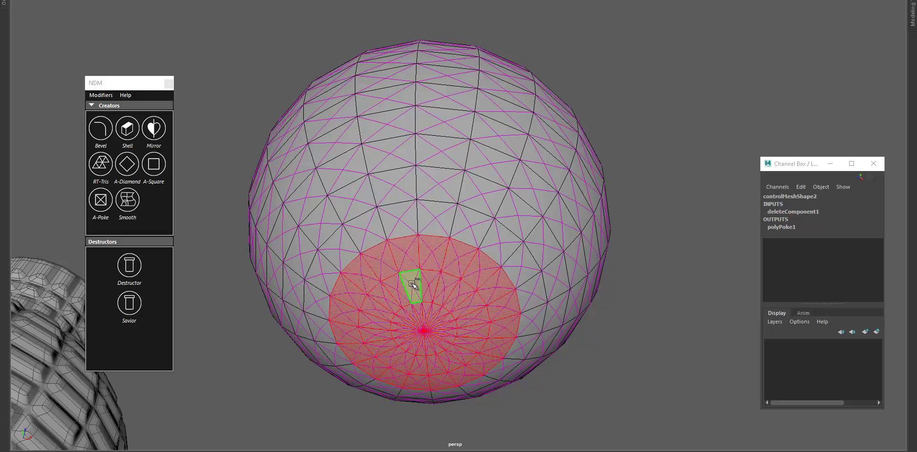
key(Delete)
Return the control mesh to object selection and set its Nd Noffset to 1.11 to raise the spikes.
right_drag(412, 286, 579, 88)
scroll(475, 234, down, 4)
alt+drag(475, 234, 507, 329)
scroll(485, 291, up, 3)
alt+middle_drag(507, 328, 479, 257)
click(835, 282)
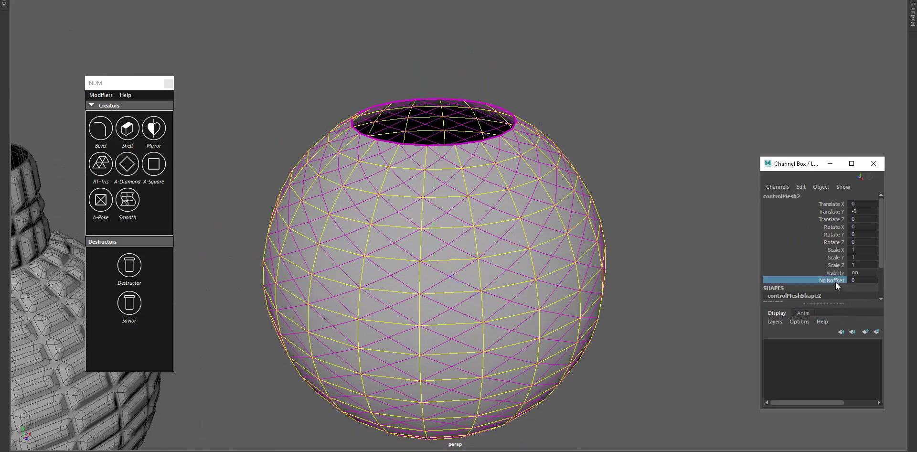
middle_drag(556, 287, 595, 286)
click(405, 144)
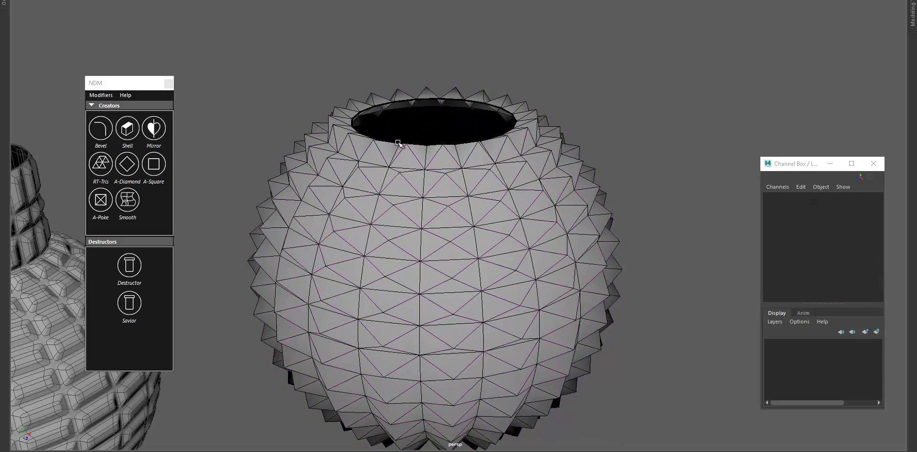
Extrude two adjacent rim edges of the sphere's top opening upward into a short tab.
click(422, 145)
click(416, 145)
shift+click(444, 145)
shift+right_drag(436, 72, 436, 136)
drag(424, 96, 422, 51)
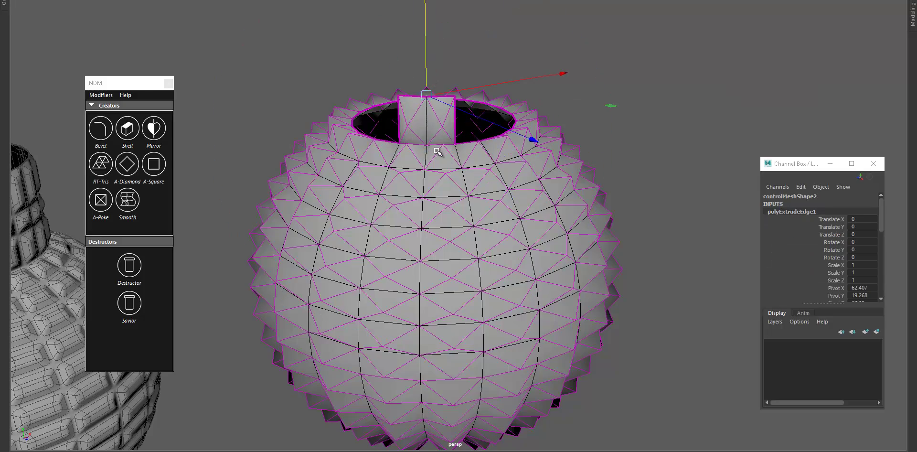
Bevel a single vertex midway up the side of the spiked sphere's control mesh.
right_drag(437, 152, 470, 128)
scroll(522, 215, down, 4)
alt+drag(522, 214, 478, 201)
alt+middle_drag(479, 201, 479, 167)
scroll(404, 153, up, 4)
alt+drag(404, 152, 403, 191)
key(F8)
click(376, 221)
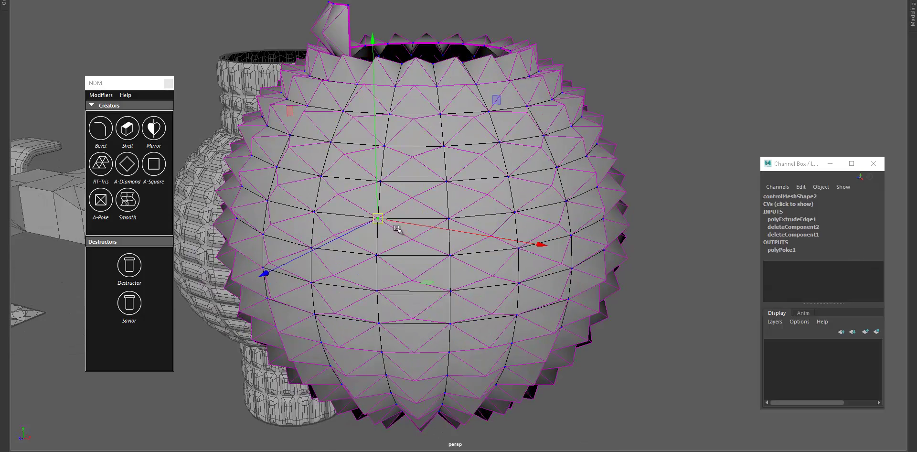
key(ctrl+b)
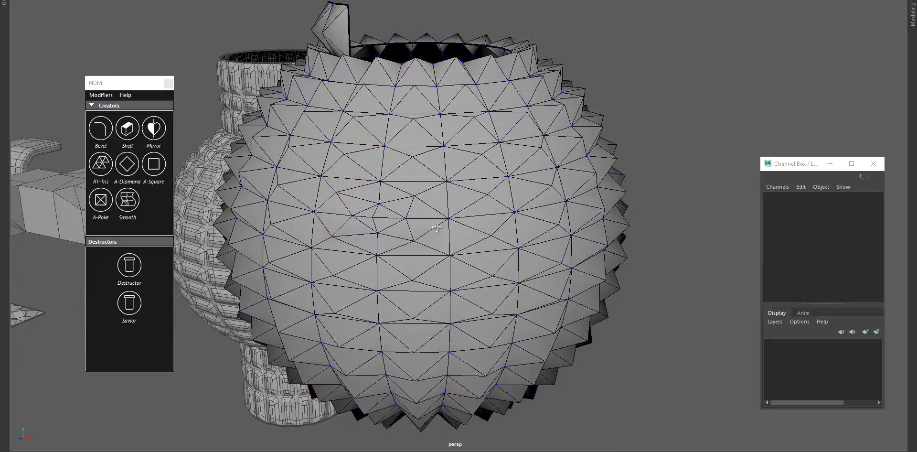
Select the whole control mesh of the spiked sphere and apply the Destructor to it.
scroll(425, 220, down, 2)
alt+drag(425, 220, 547, 219)
key(F8)
scroll(503, 234, down, 2)
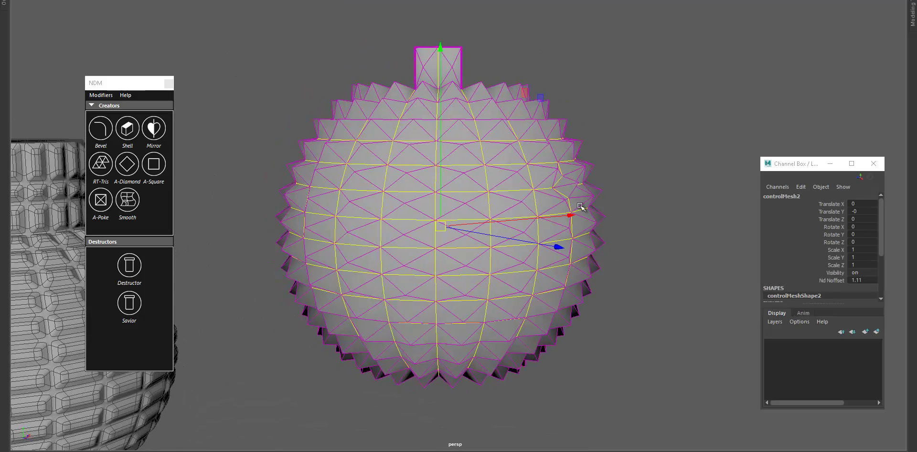
click(130, 270)
Select all edges of the spiked sphere and bevel them with a fraction of 0.5 and 1 segment.
scroll(419, 273, down, 2)
right_drag(417, 272, 416, 72)
drag(303, 53, 658, 420)
key(ctrl+b)
scroll(463, 211, up, 2)
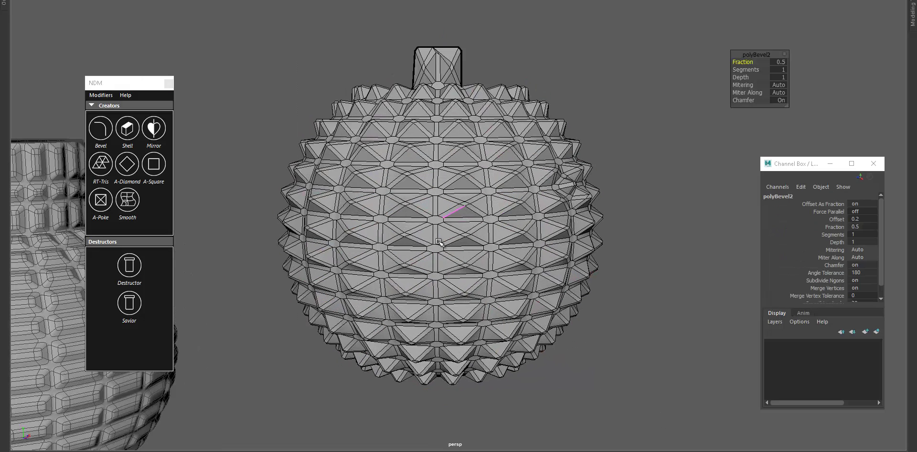
Display the beveled sphere in smooth mesh preview and hide the wireframe overlay.
right_drag(461, 215, 543, 130)
key(3)
click(317, 61)
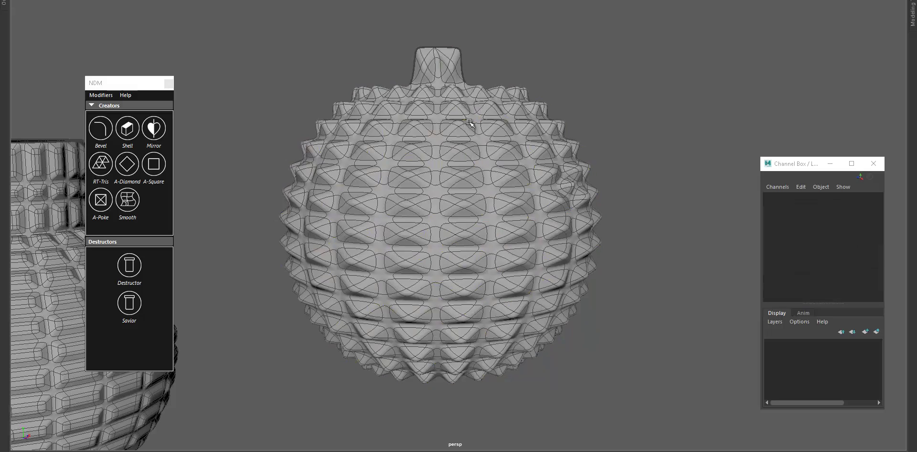
click(192, 1)
Examine the smoothed spiked sphere's surface, opening, tab and beveled vertex from several angles.
scroll(397, 176, down, 4)
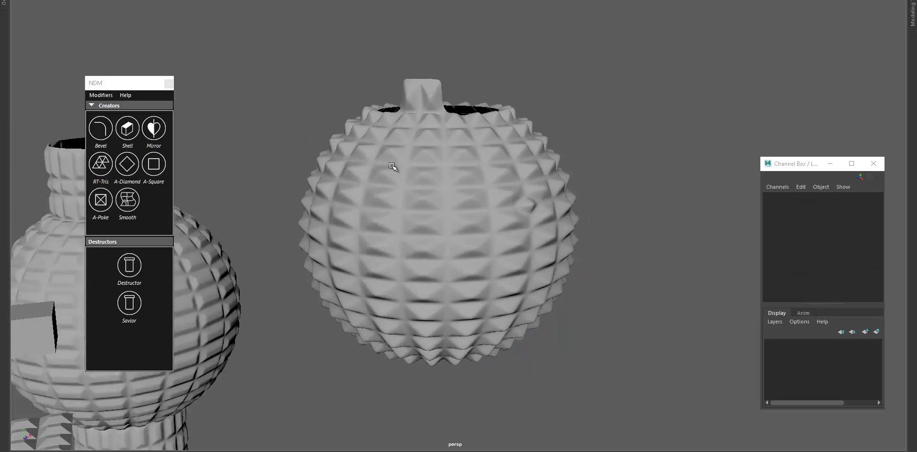
alt+drag(397, 176, 340, 201)
scroll(339, 200, up, 3)
mouse_move(449, 227)
alt+mouse_down()
mouse_move(465, 238)
mouse_move(455, 241)
alt+mouse_up()
scroll(464, 238, up, 4)
scroll(455, 241, up, 5)
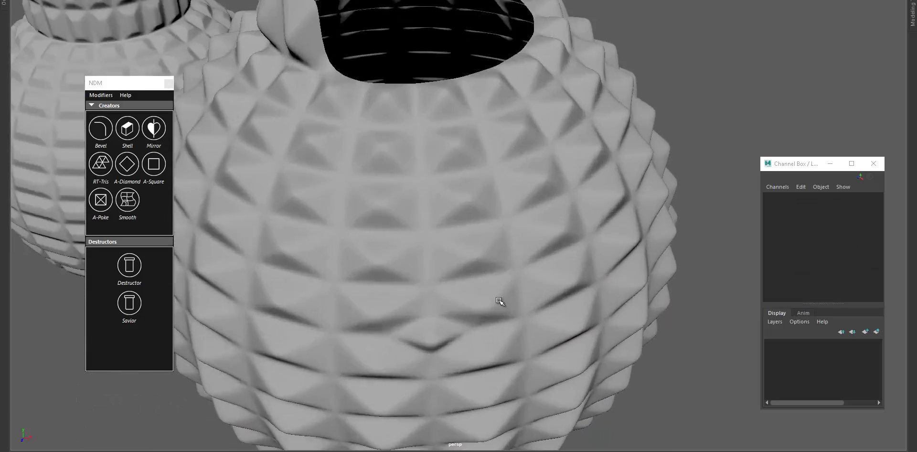
click(416, 146)
key(F9)
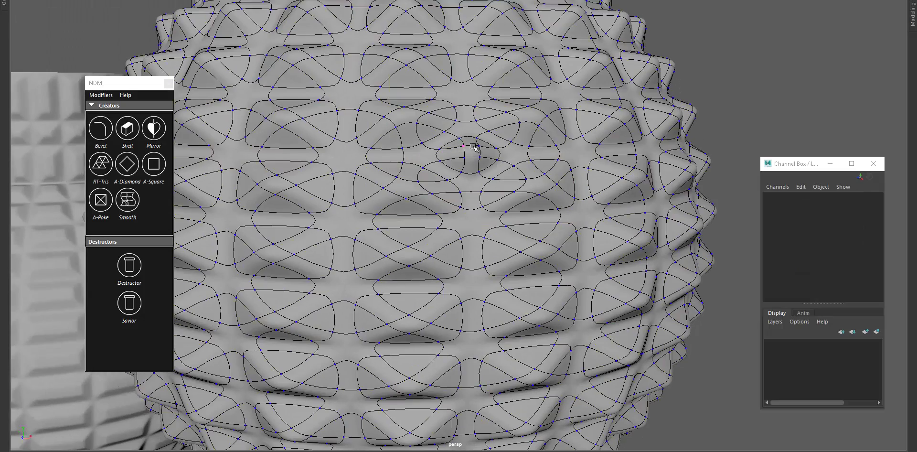
right_drag(532, 108, 549, 101)
scroll(614, 136, down, 3)
click(664, 124)
scroll(464, 184, down, 1)
alt+drag(479, 181, 566, 136)
click(518, 171)
click(630, 74)
click(511, 277)
click(591, 372)
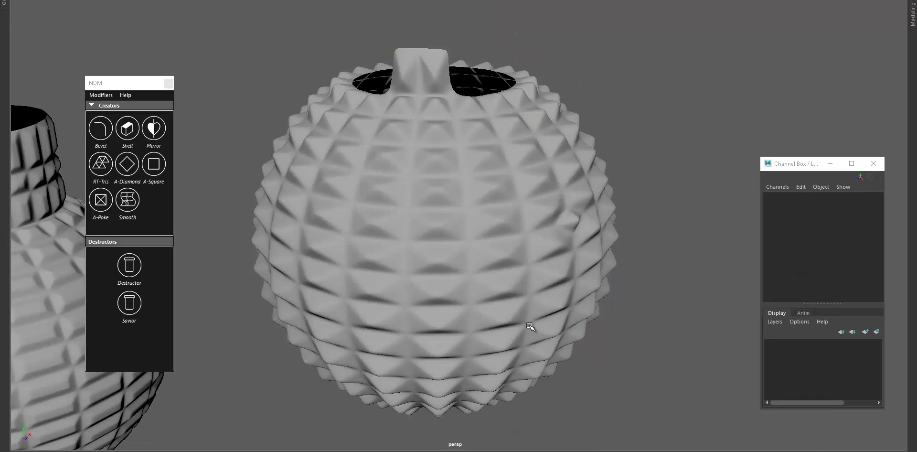
Frame and view the spiked sphere together with the vase and the other finished models.
alt+drag(528, 326, 509, 370)
alt+right_drag(510, 370, 382, 334)
alt+middle_drag(383, 334, 438, 311)
alt+right_drag(438, 311, 482, 277)
drag(406, 138, 550, 368)
click(263, 129)
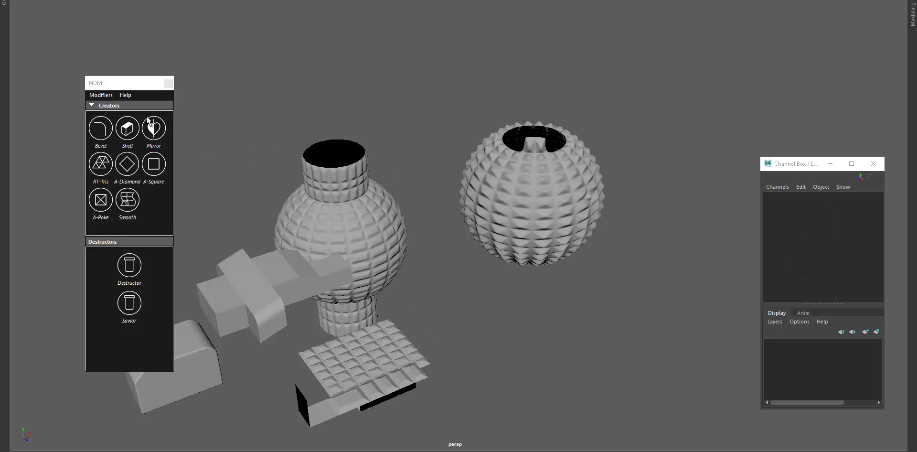
Open the NDM tool's About page and browse the NDM Phoenix thread on the Polycount forum.
drag(104, 85, 130, 44)
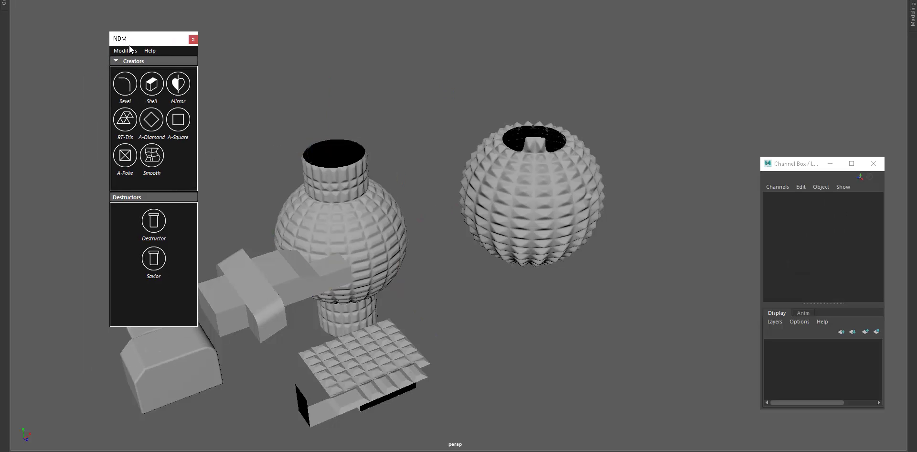
click(129, 49)
click(130, 50)
click(149, 50)
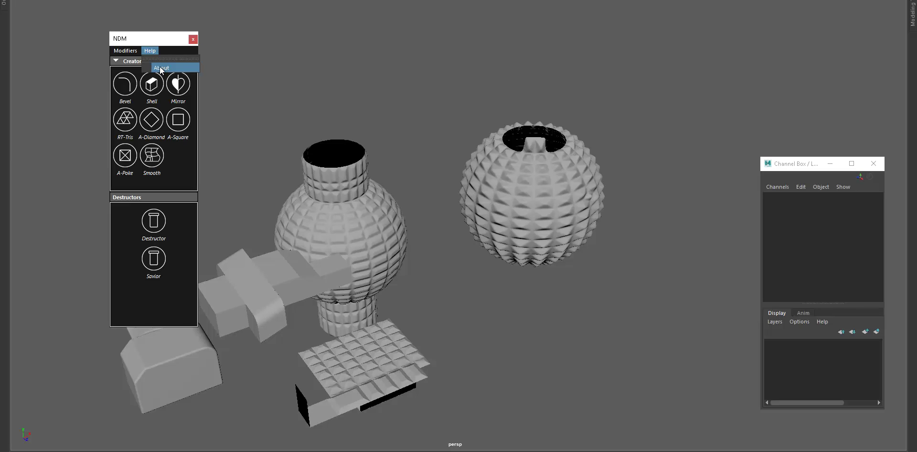
click(161, 68)
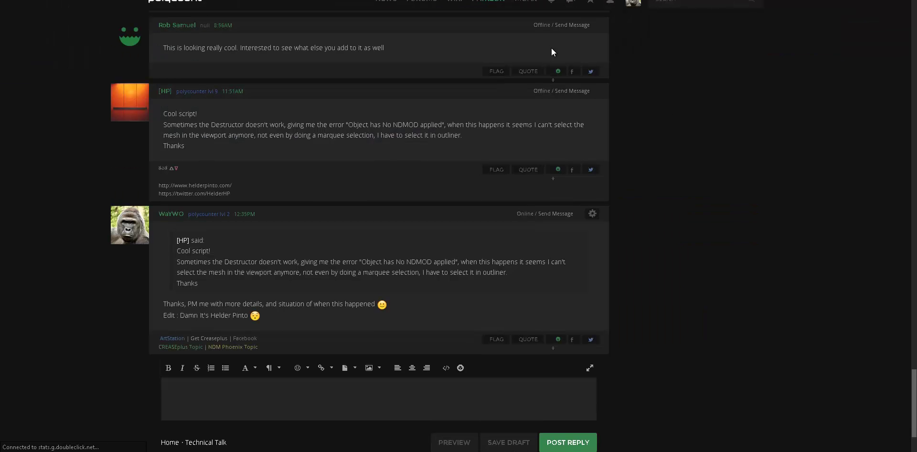
middle_click(691, 265)
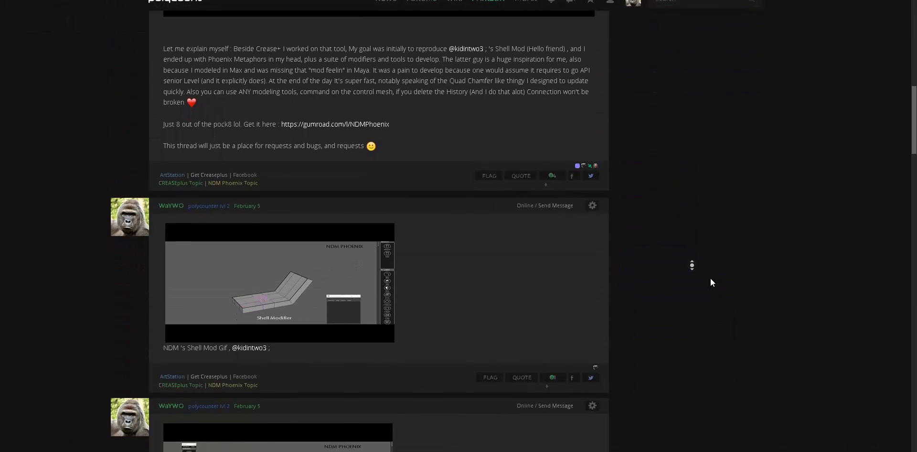
middle_click(710, 278)
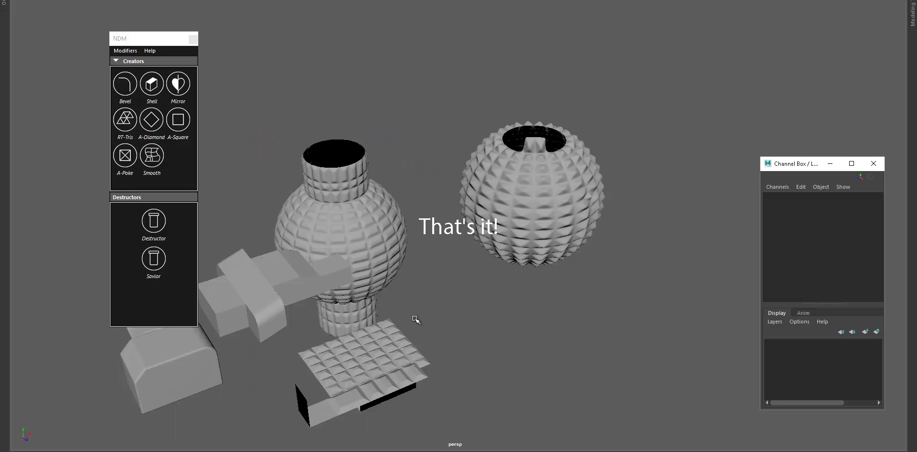
click(569, 342)
key(ctrl+z)
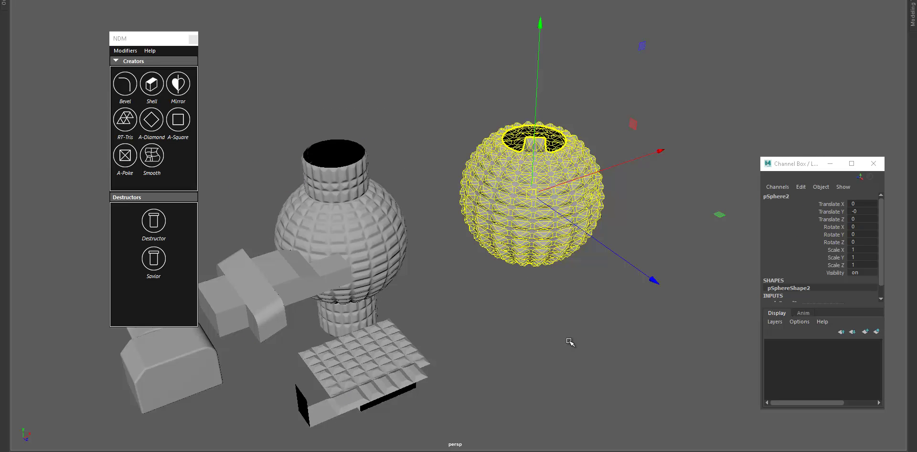